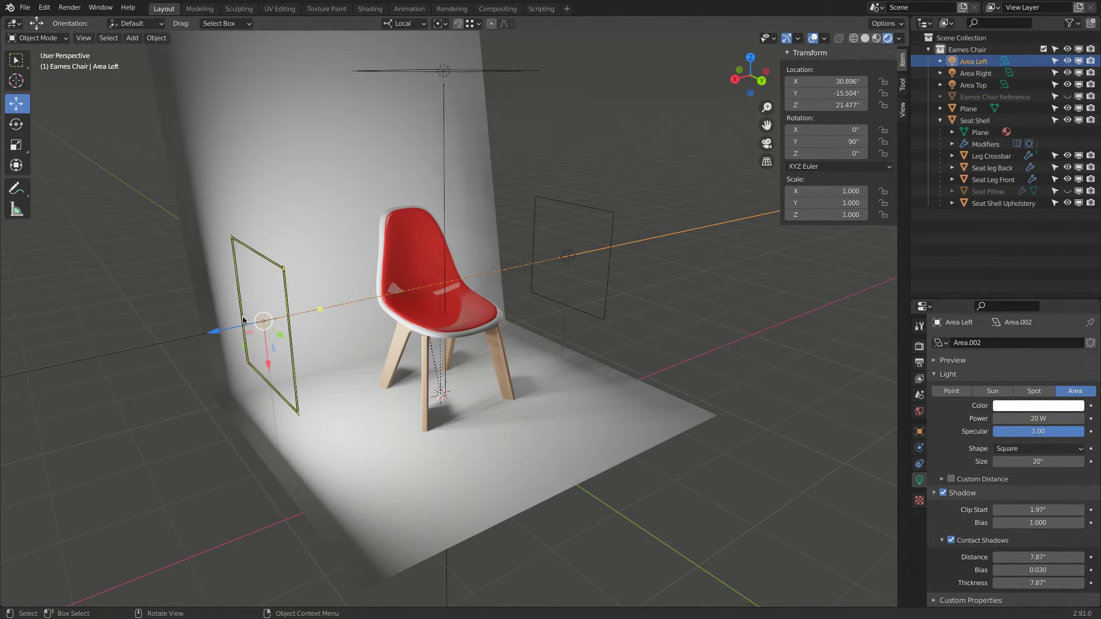
Step: Add a new camera to the lit chair scene
middle_drag(479, 166, 412, 295)
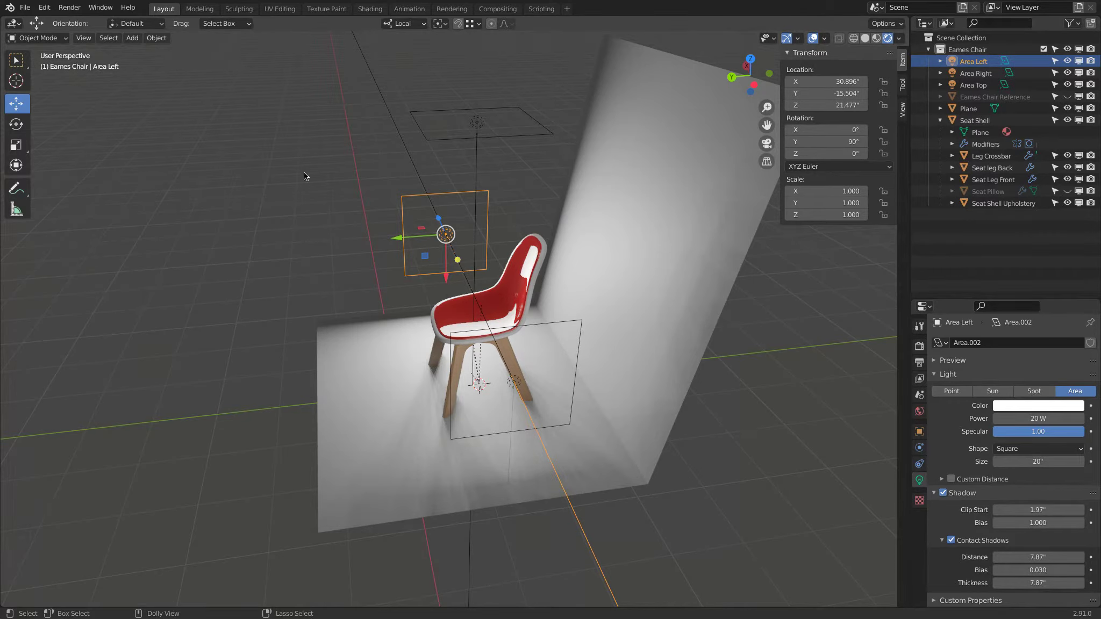
click(345, 266)
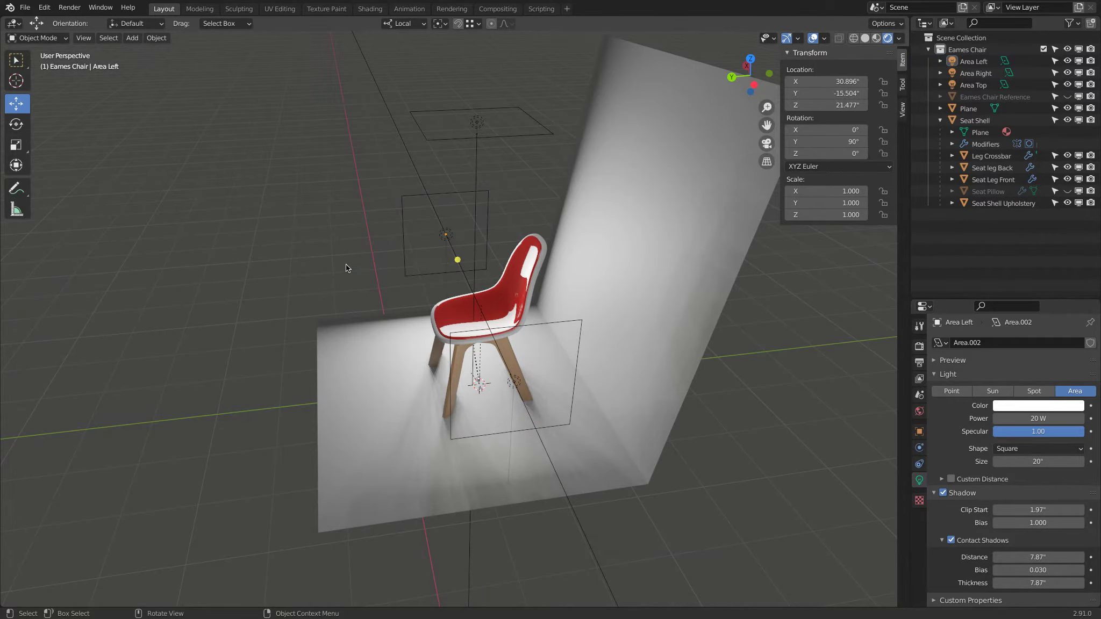
middle_drag(346, 264, 305, 179)
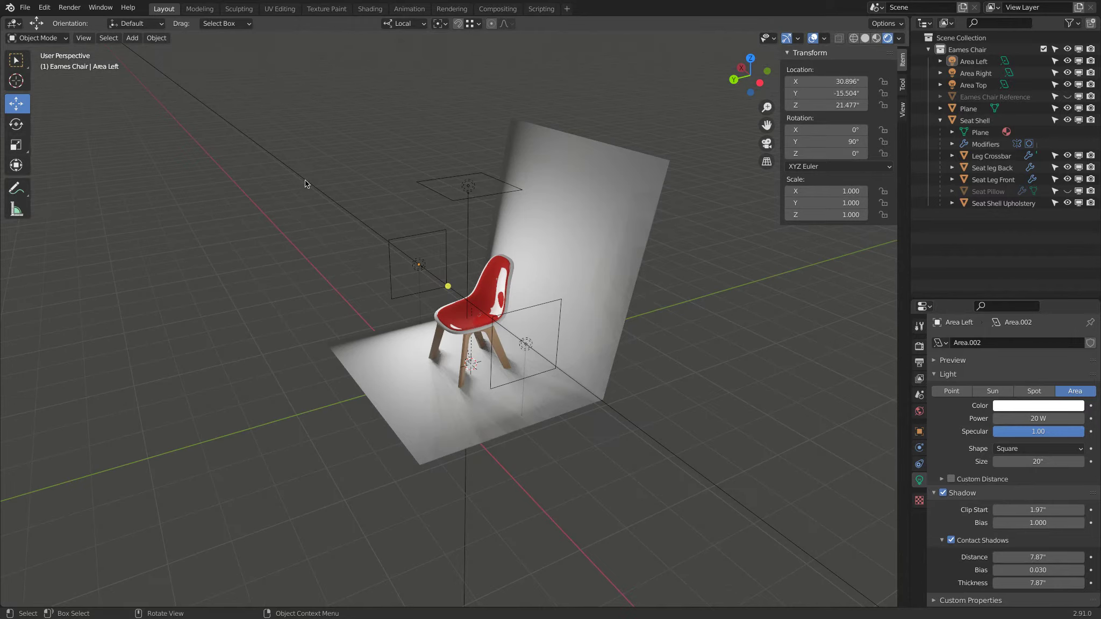
click(131, 37)
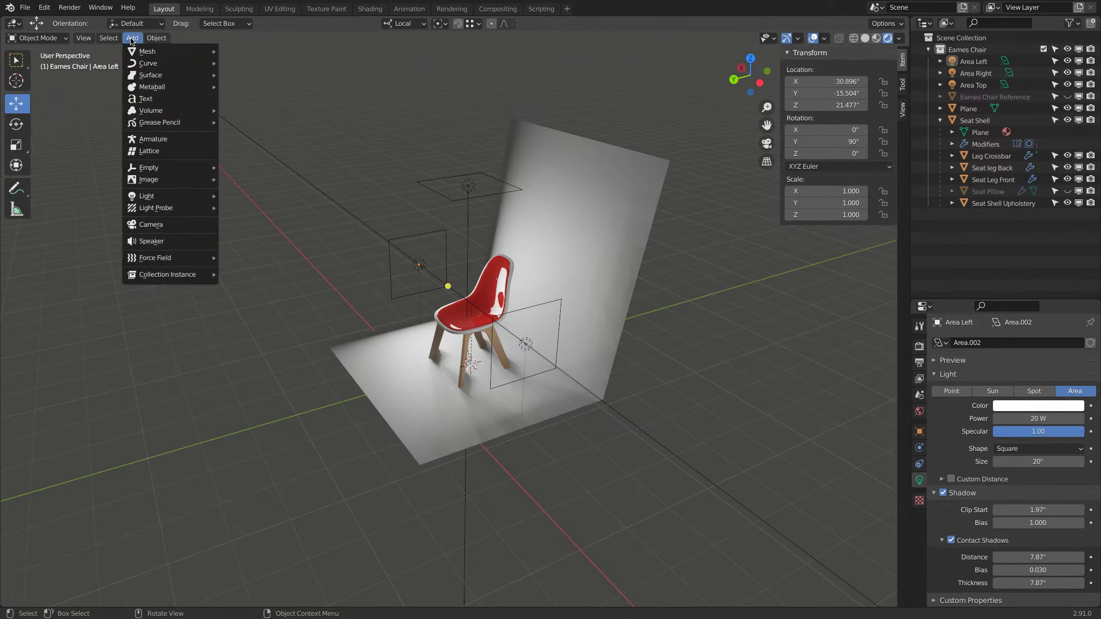
click(146, 226)
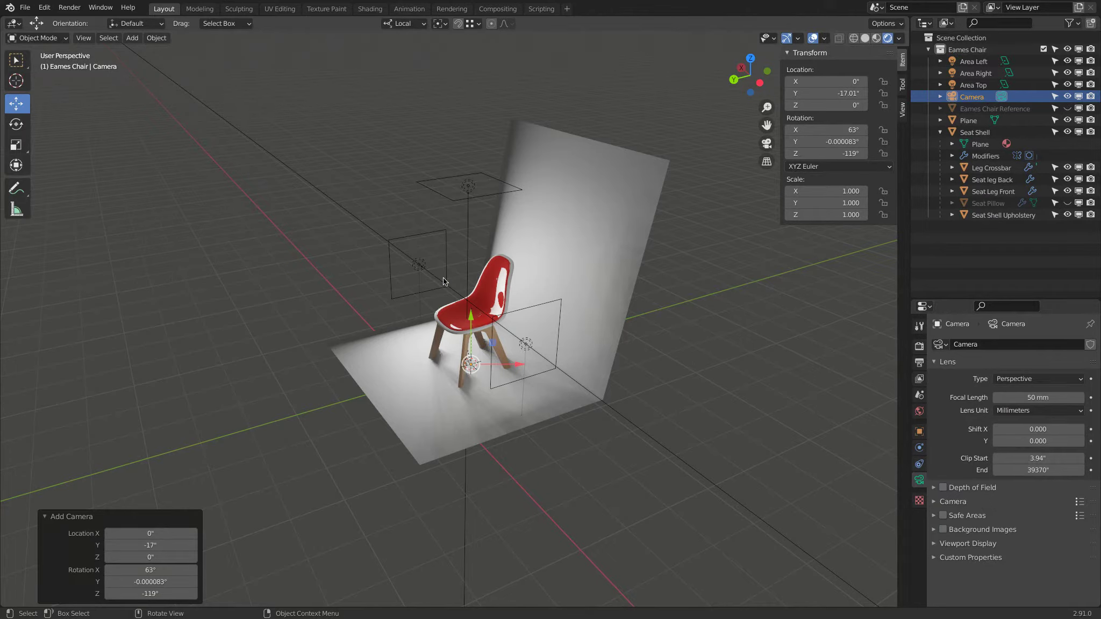
middle_drag(443, 277, 395, 310)
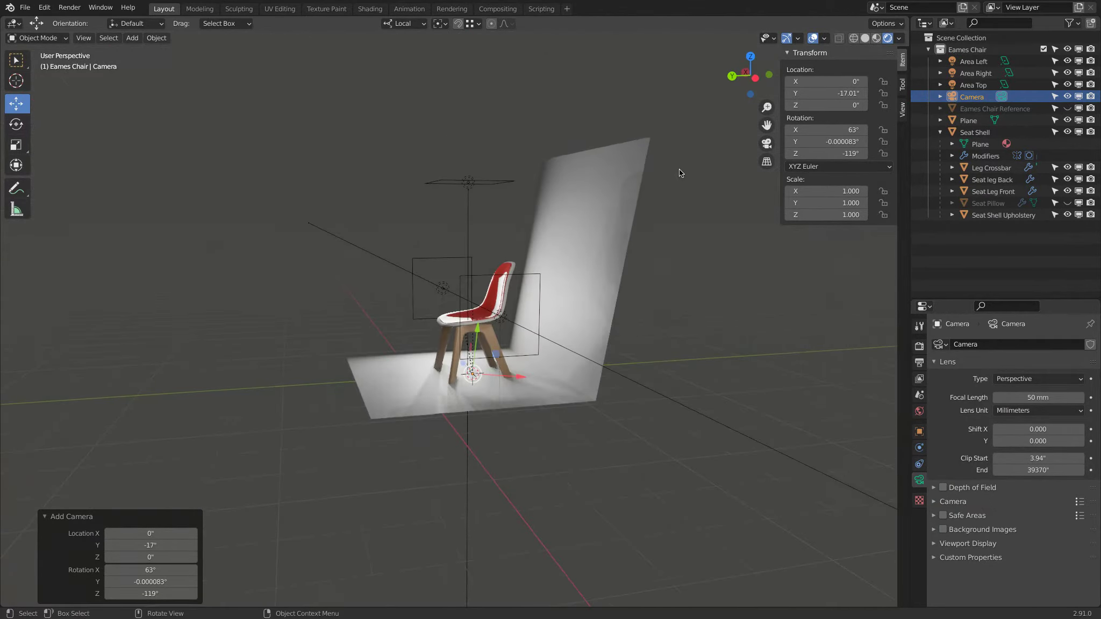
Step: Place the camera at Y 34.99 with all rotation at 0°, raised to Z 31.248
drag(847, 93, 860, 92)
click(828, 130)
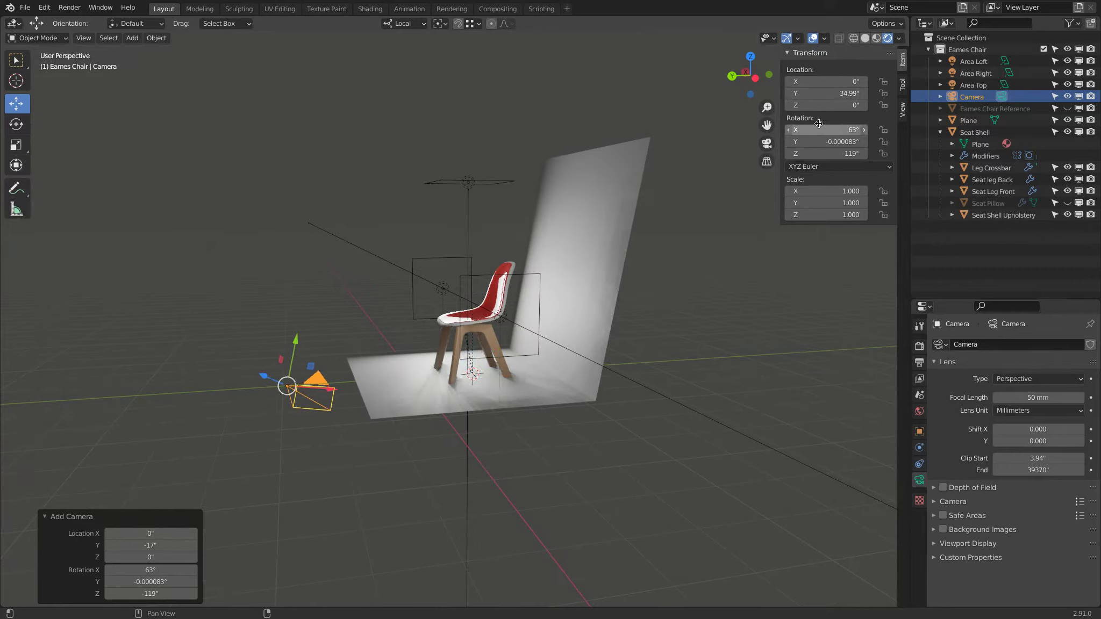
text(0)
key(Return)
key(alt+r)
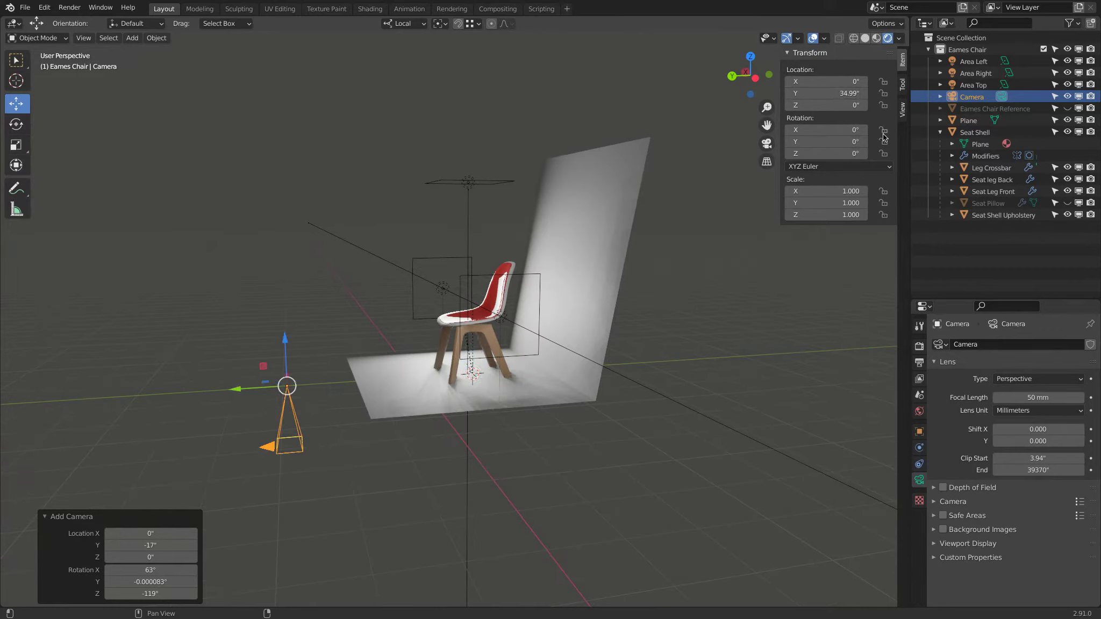
drag(286, 344, 291, 225)
middle_drag(291, 225, 343, 254)
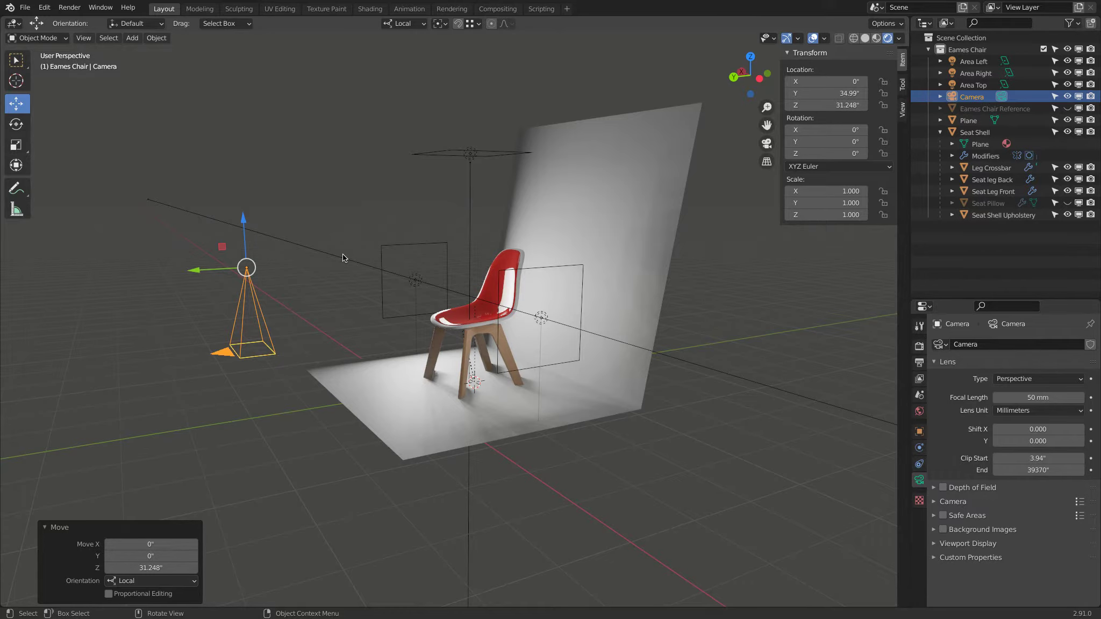
middle_drag(225, 265, 278, 258)
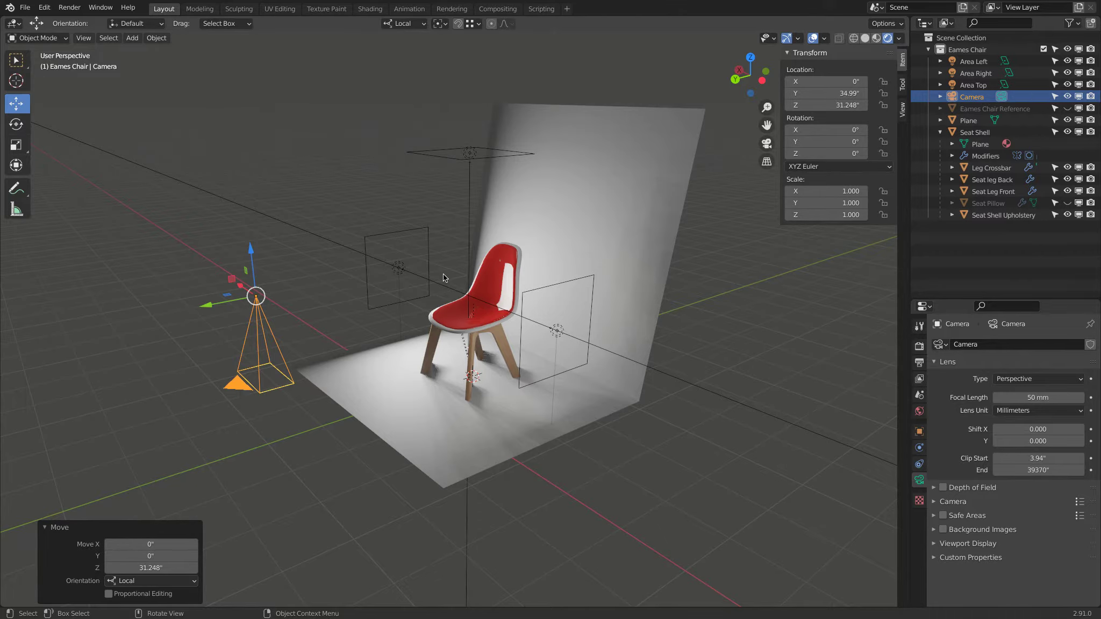
middle_drag(443, 273, 258, 401)
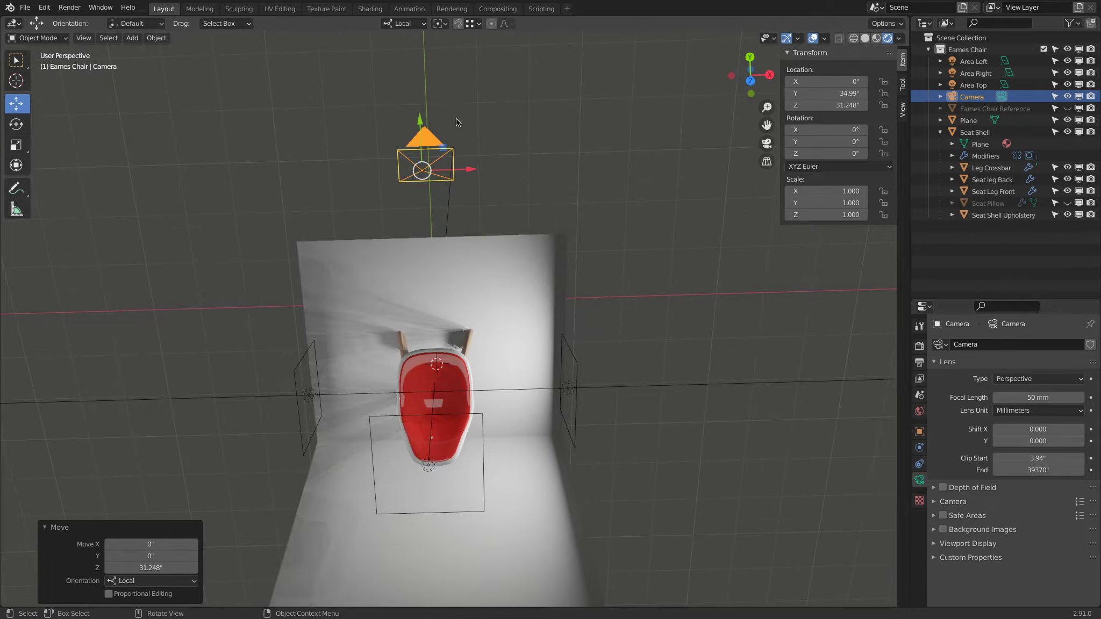
Step: Tilt the camera upright by setting its X rotation to 90°
ctrl+middle_drag(455, 119, 510, 251)
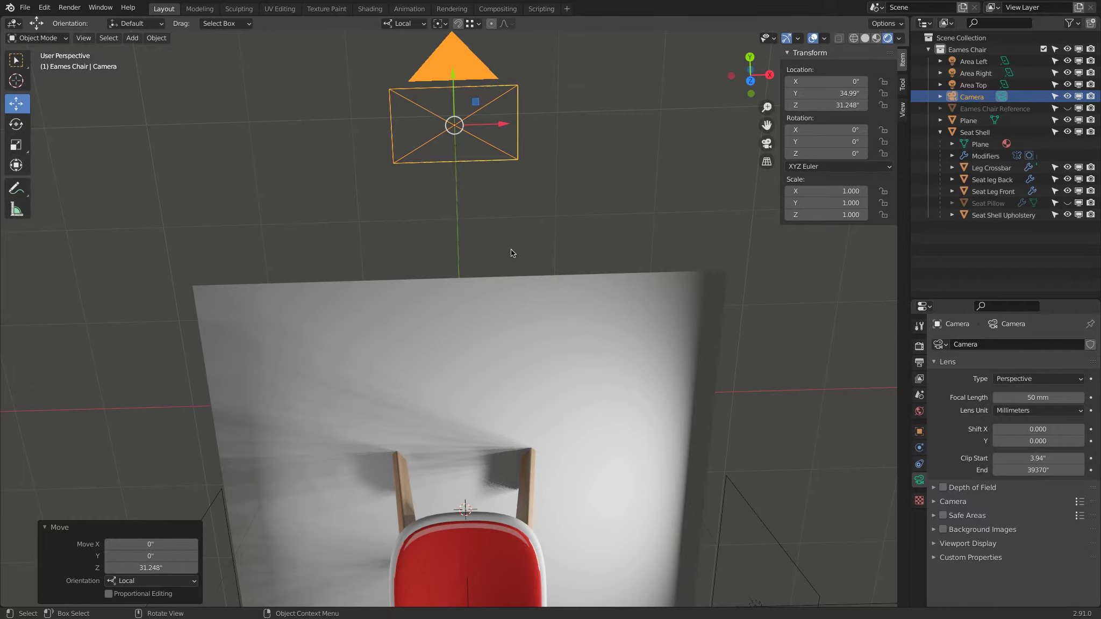
middle_drag(511, 249, 659, 250)
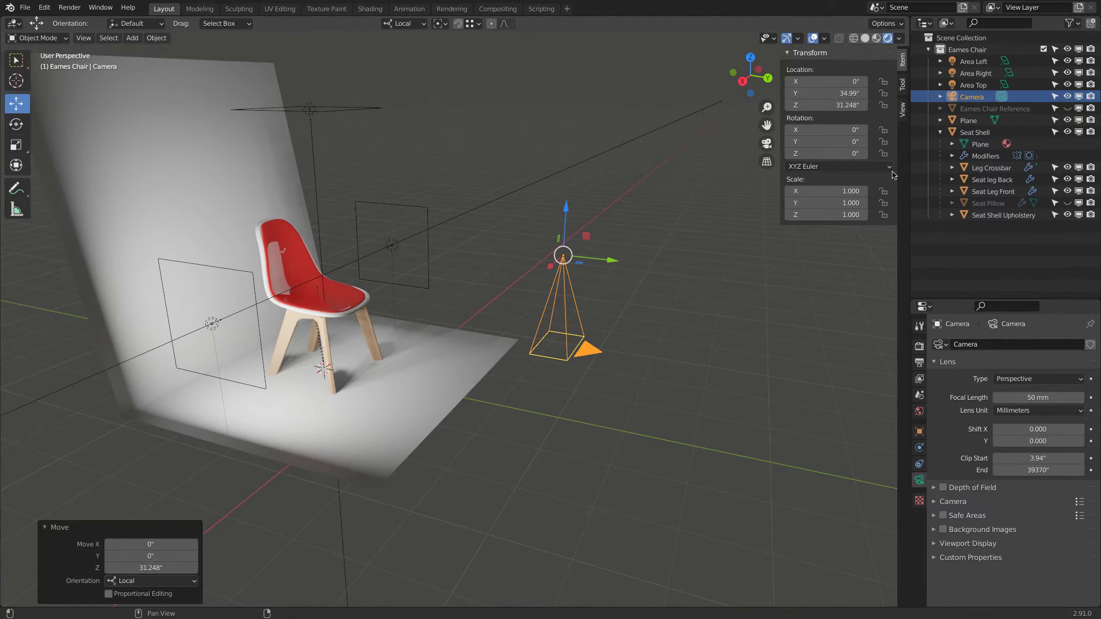
drag(818, 130, 914, 130)
click(822, 129)
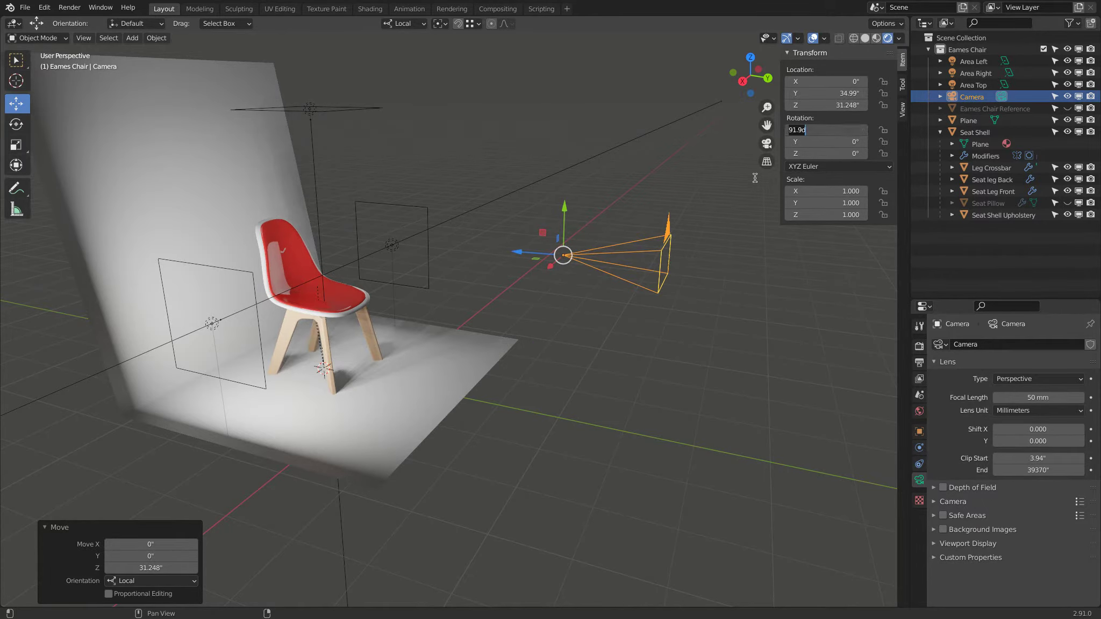
text(90)
key(Return)
middle_drag(743, 184, 570, 199)
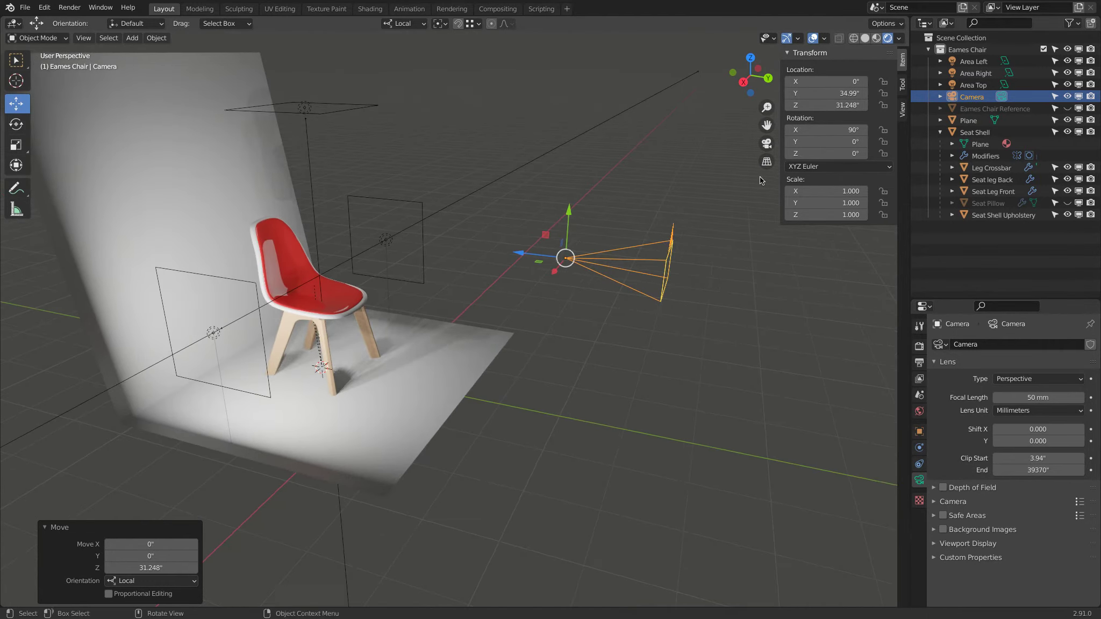
Step: Set the camera's Z rotation to 180° so it points at the chair
drag(828, 154, 866, 153)
click(828, 153)
text(180)
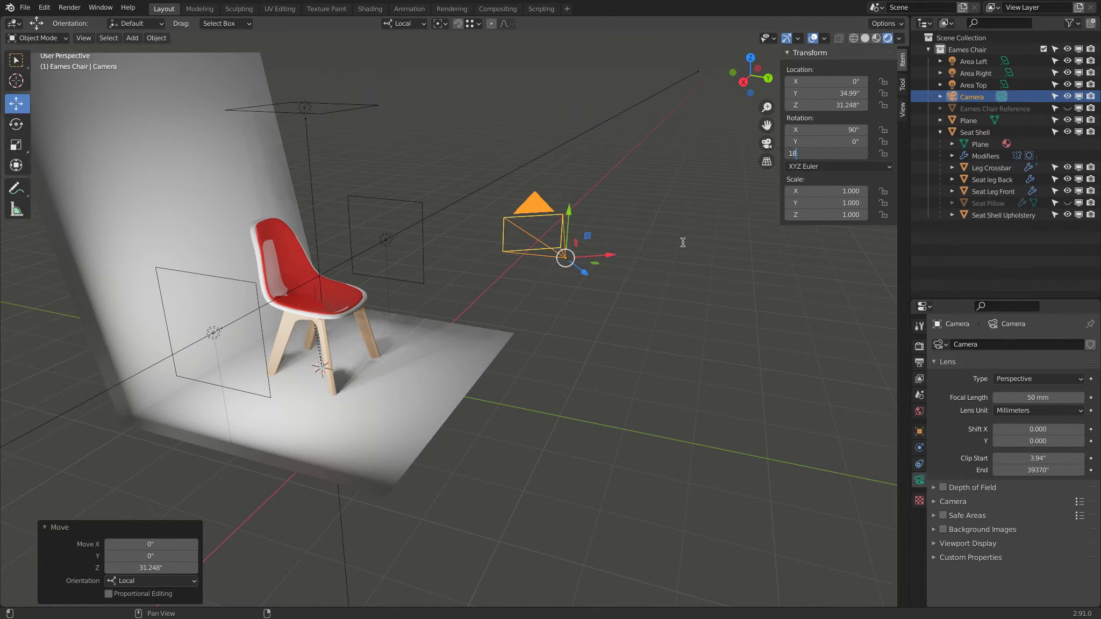
key(Return)
middle_drag(623, 246, 568, 247)
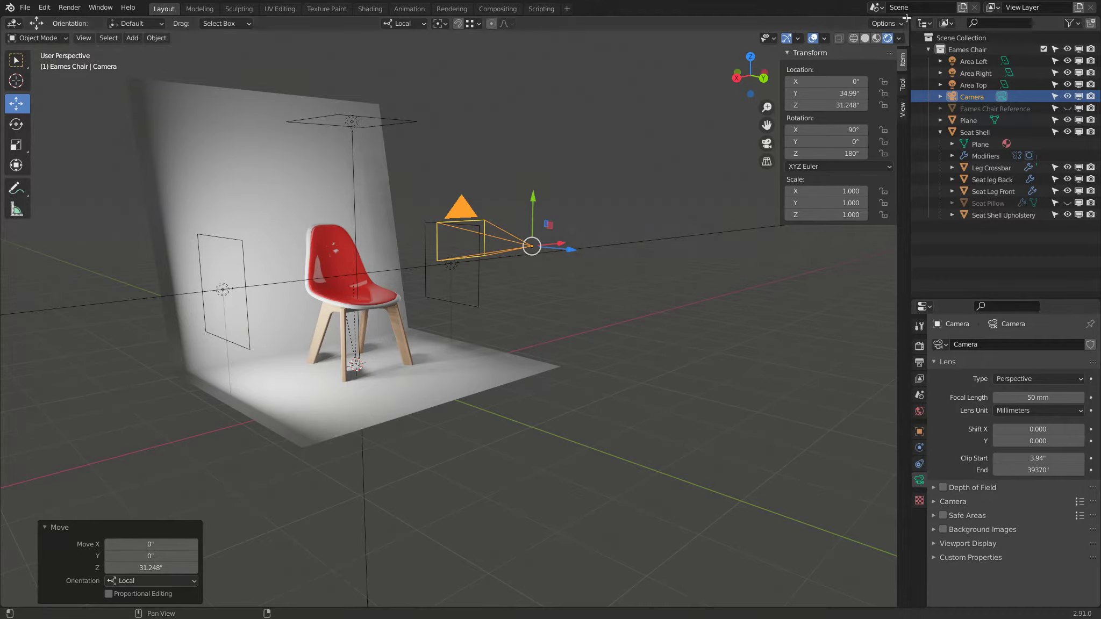
Step: Split the viewport horizontally into top and bottom views
right_click(592, 16)
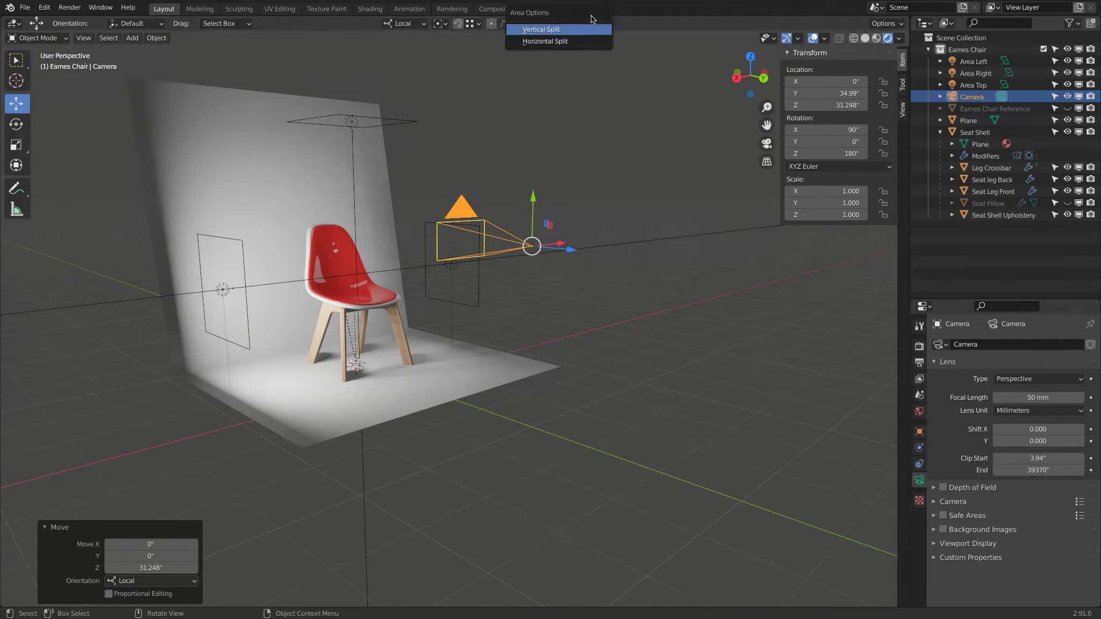
click(581, 41)
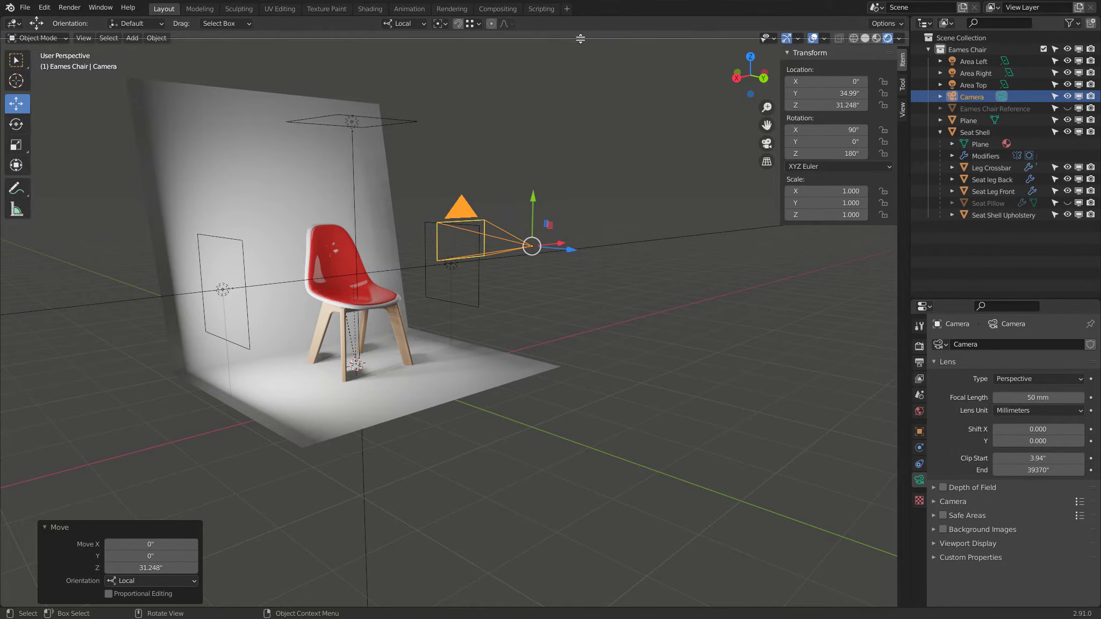
click(504, 283)
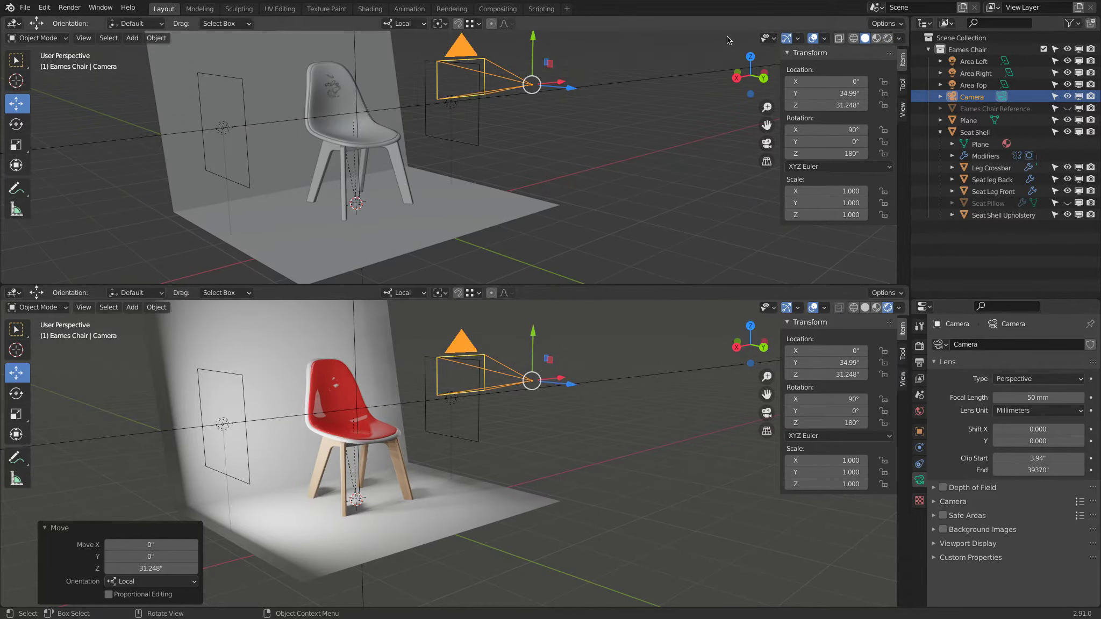
Step: Split the top view side by side; set bottom to Solid and top-left to Rendered shading
right_click(698, 17)
click(622, 81)
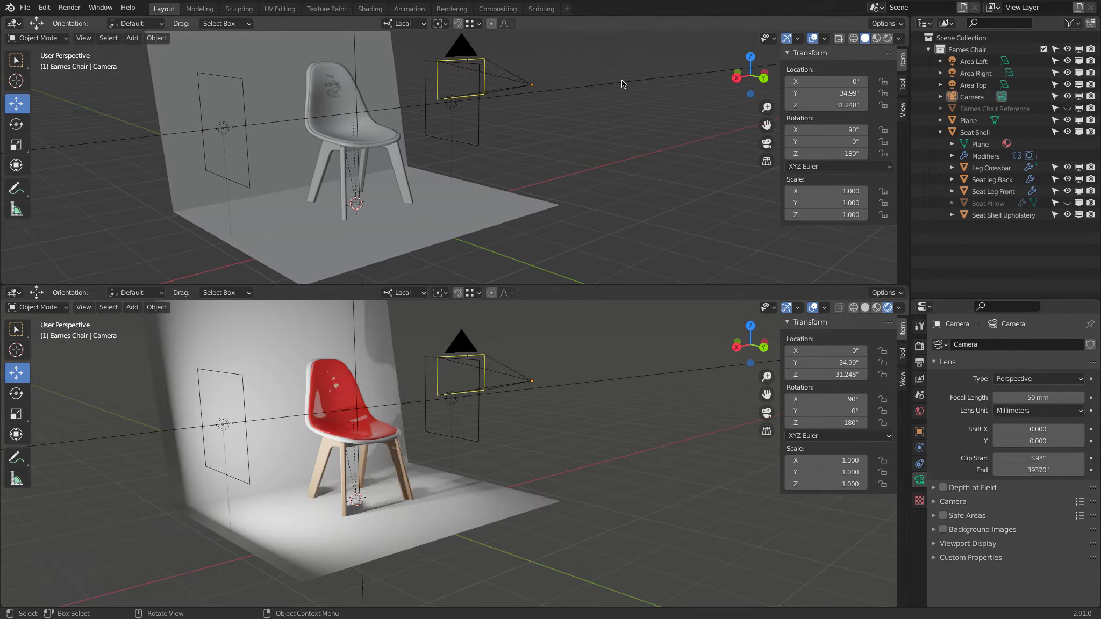
right_click(580, 17)
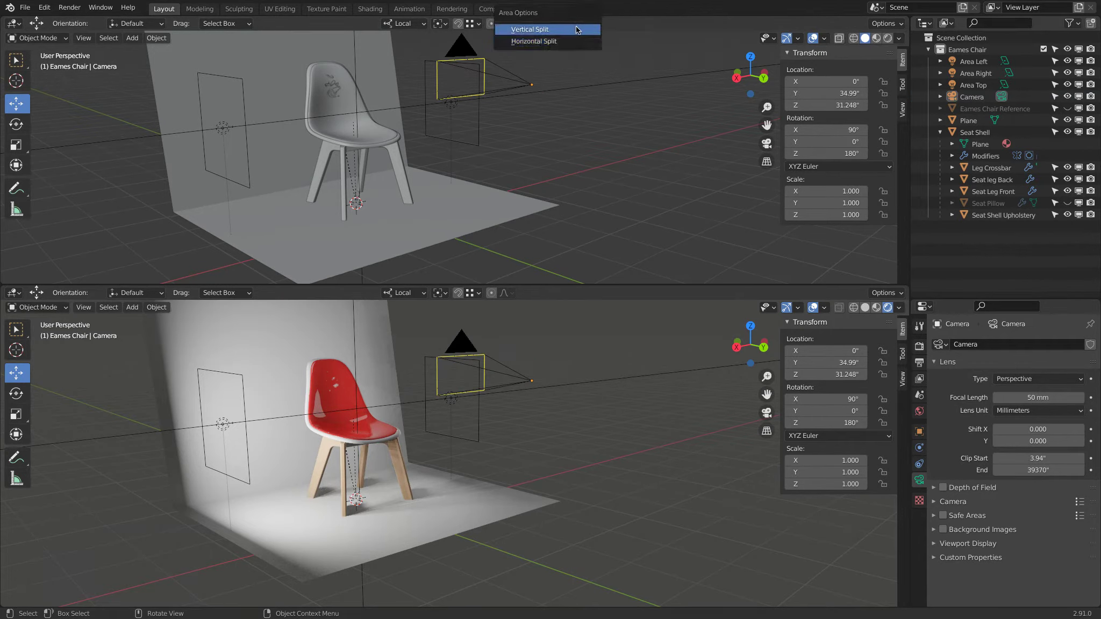
click(580, 29)
click(442, 91)
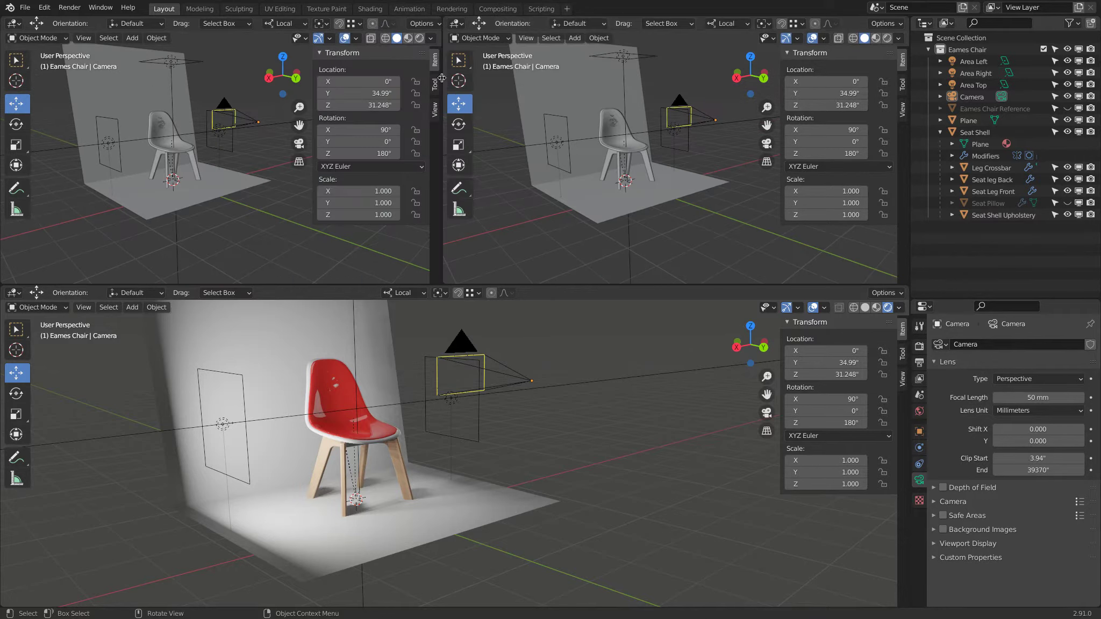
click(865, 307)
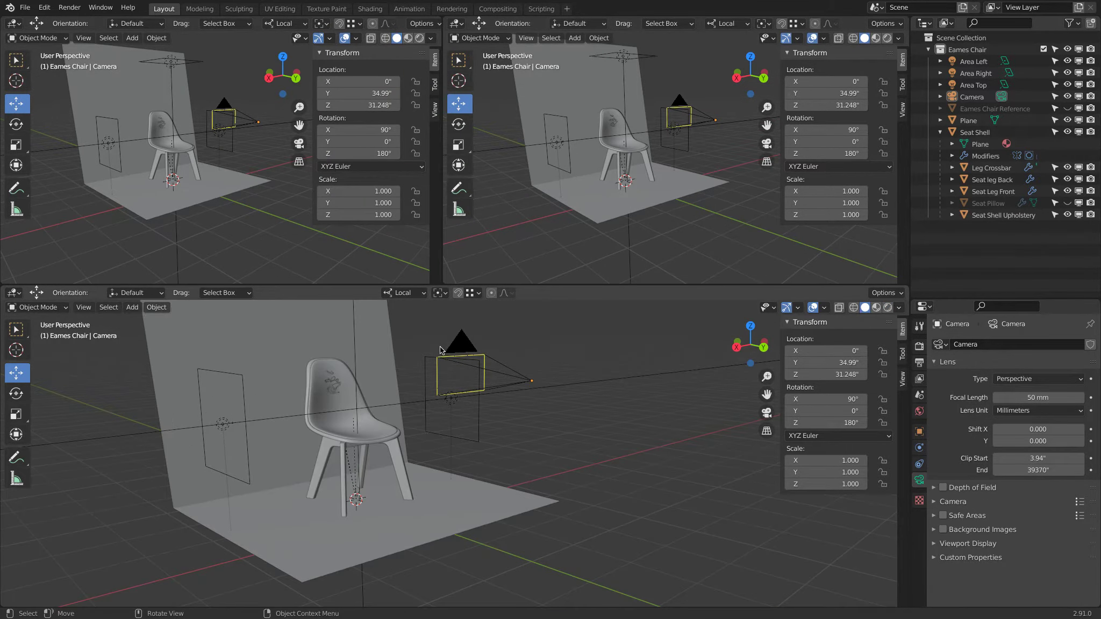
click(419, 38)
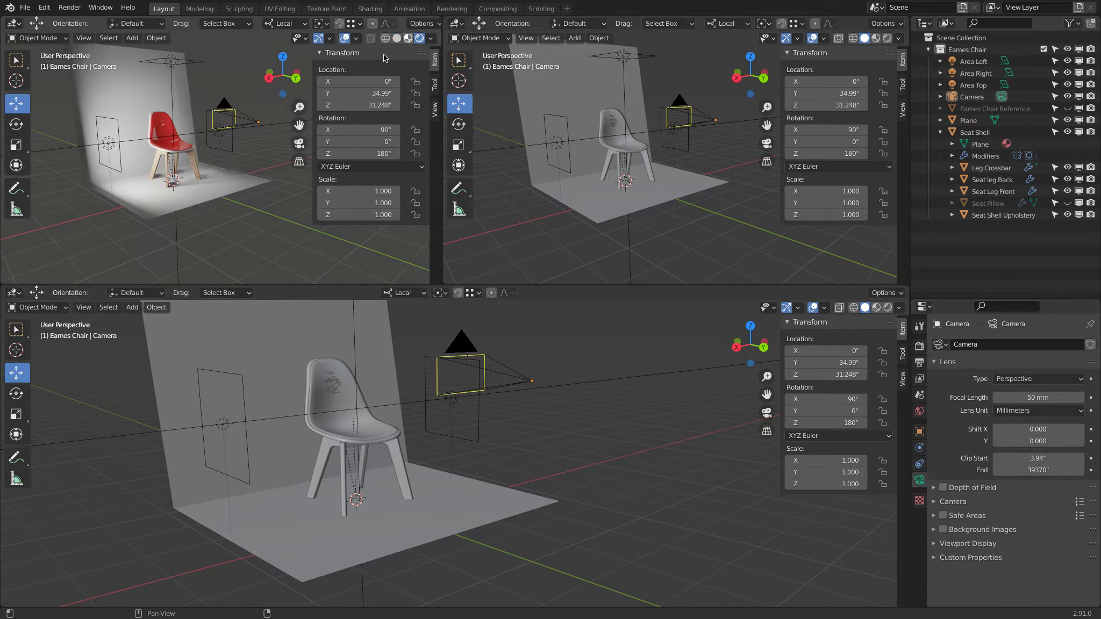
Step: Duplicate the camera twice, then delete both copies and reselect the original camera
click(226, 114)
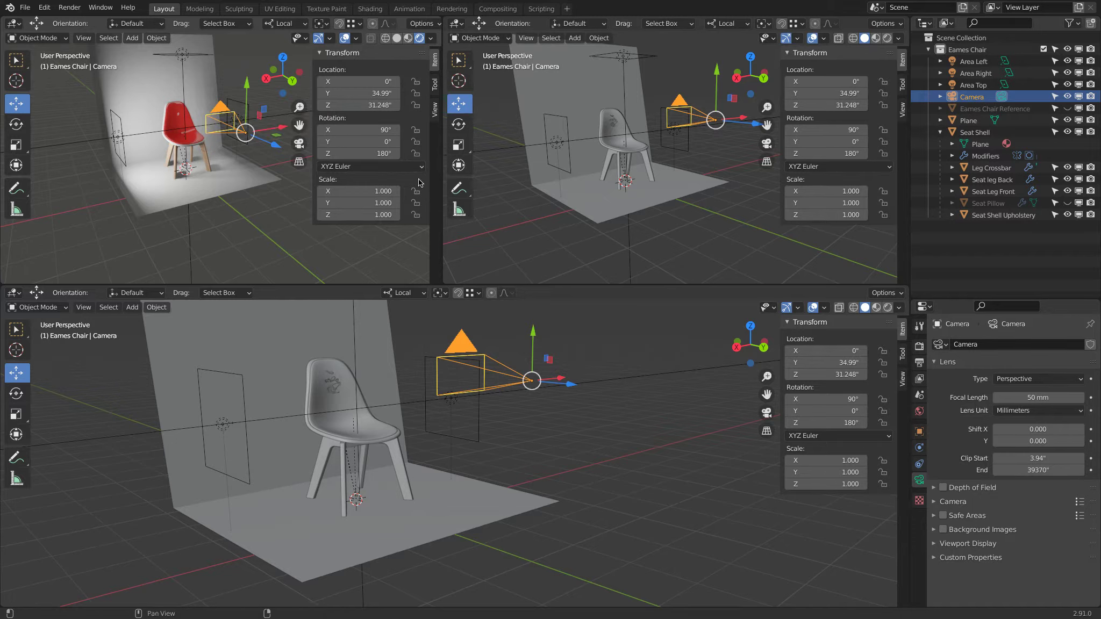
key(shift+d)
click(718, 188)
key(shift+d)
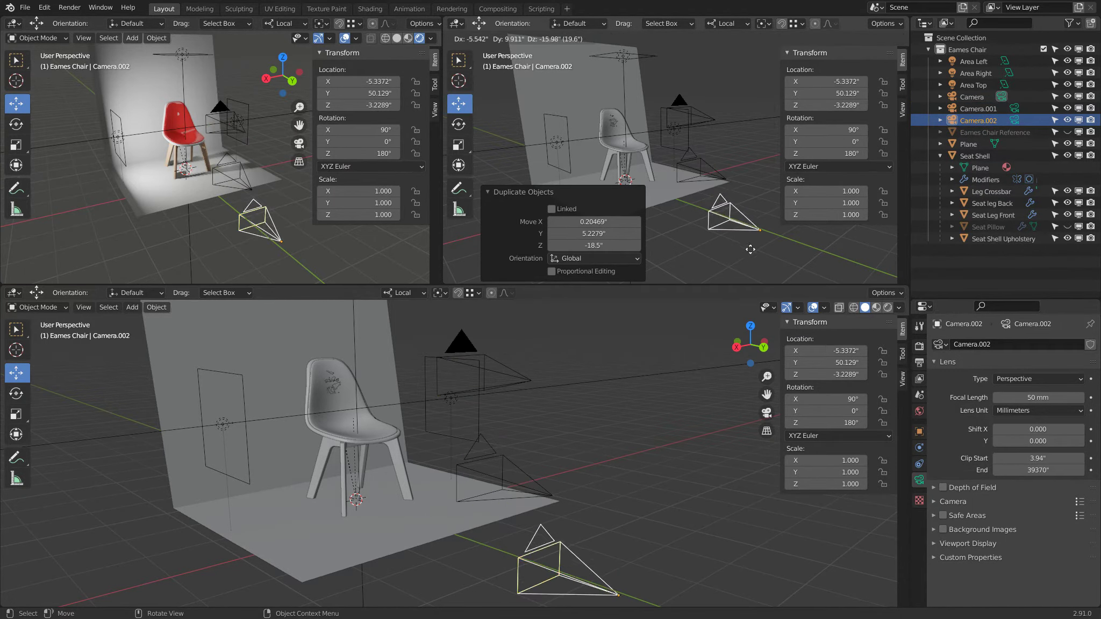
click(745, 235)
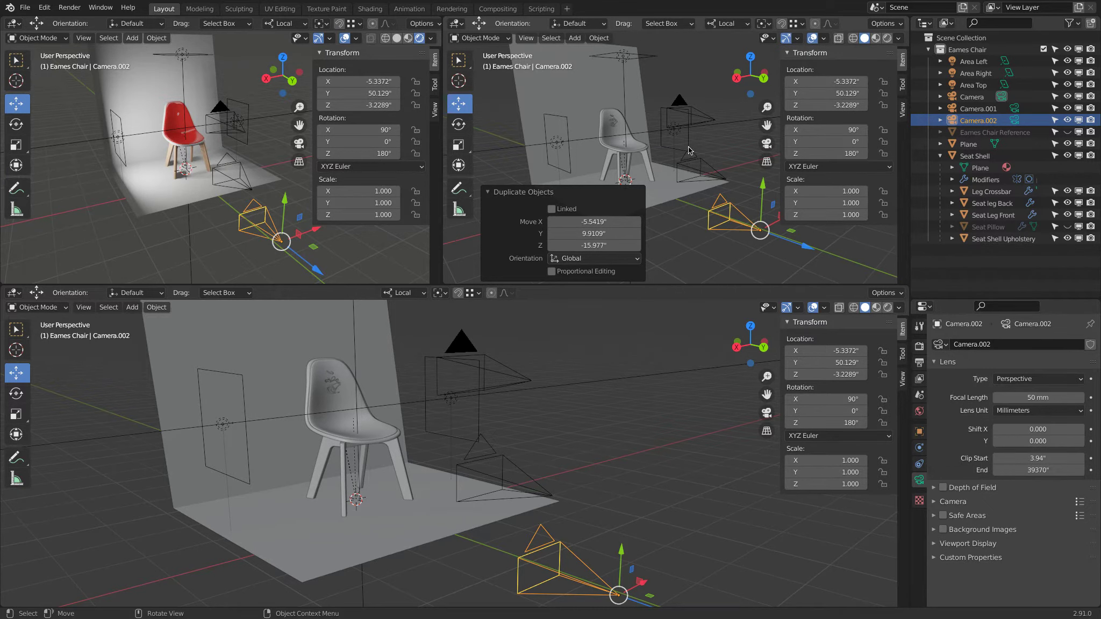
shift+click(715, 177)
key(x)
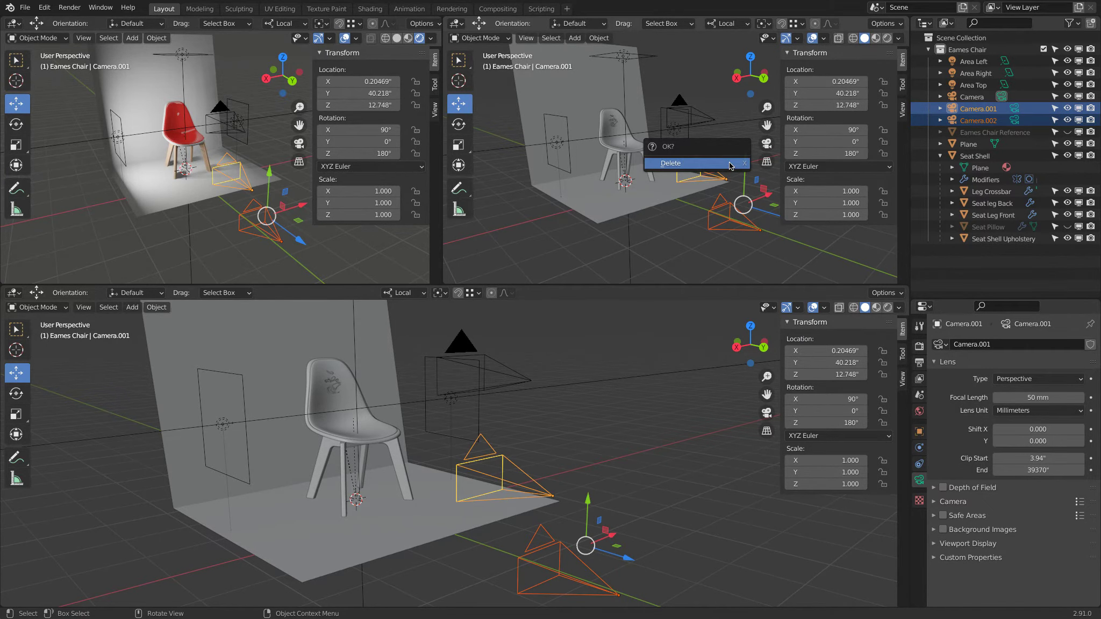
click(713, 164)
click(711, 121)
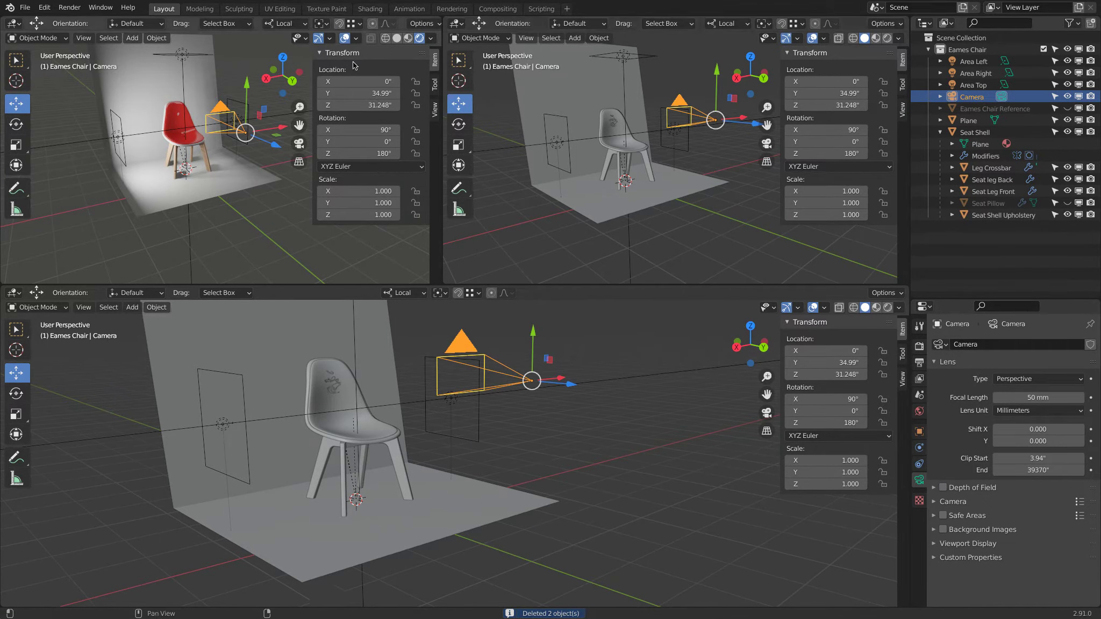
Step: Look through the camera in the top-left view and inspect its placement
click(299, 146)
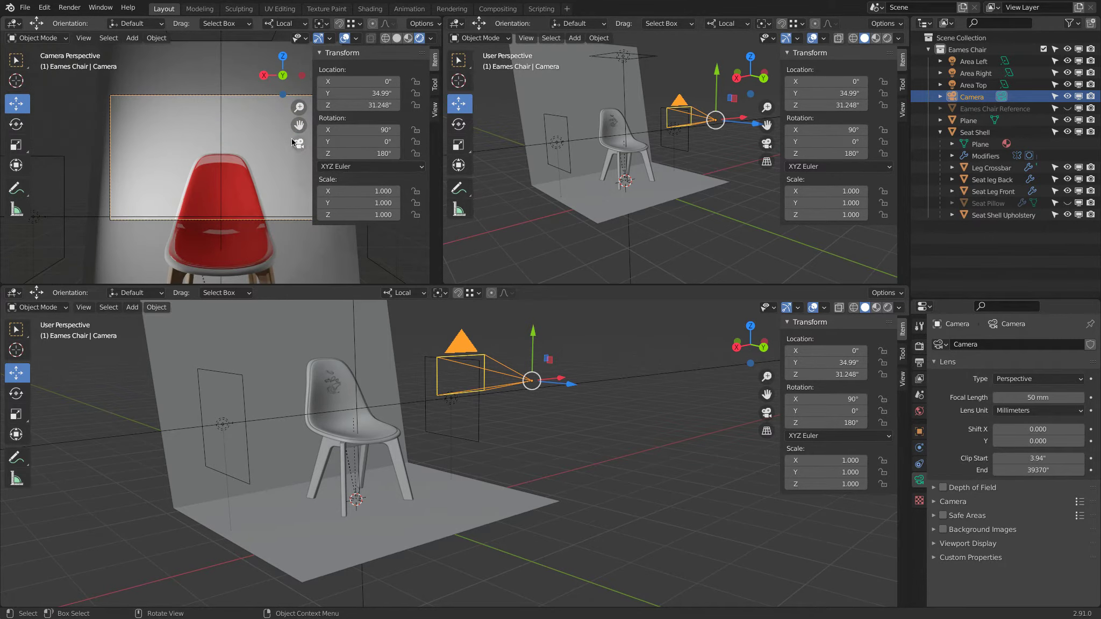
key(n)
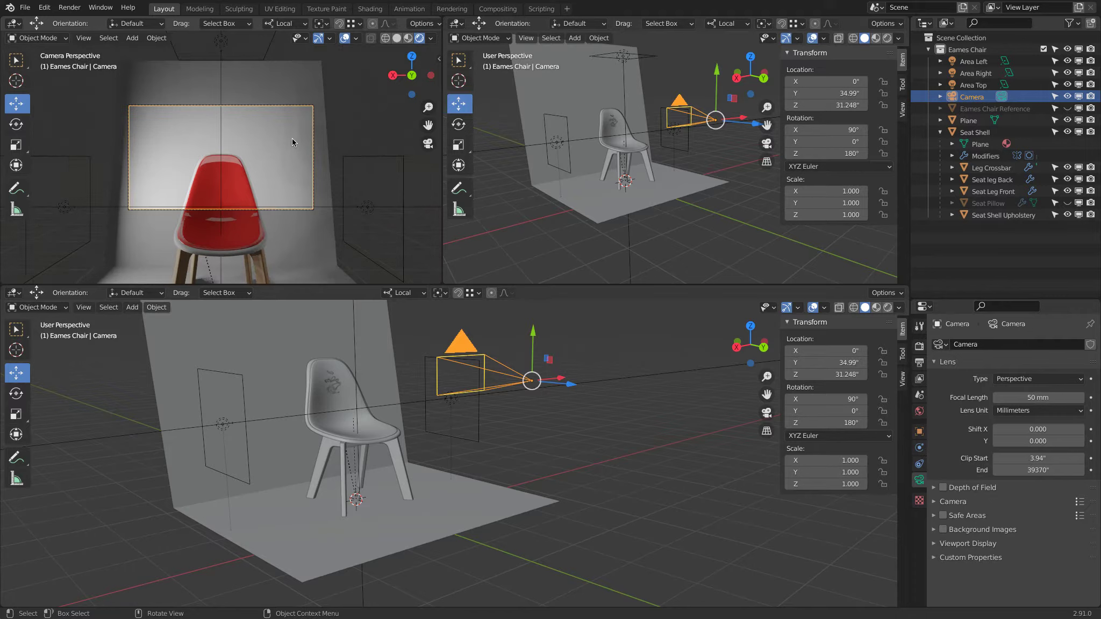
scroll(300, 87, down, 3)
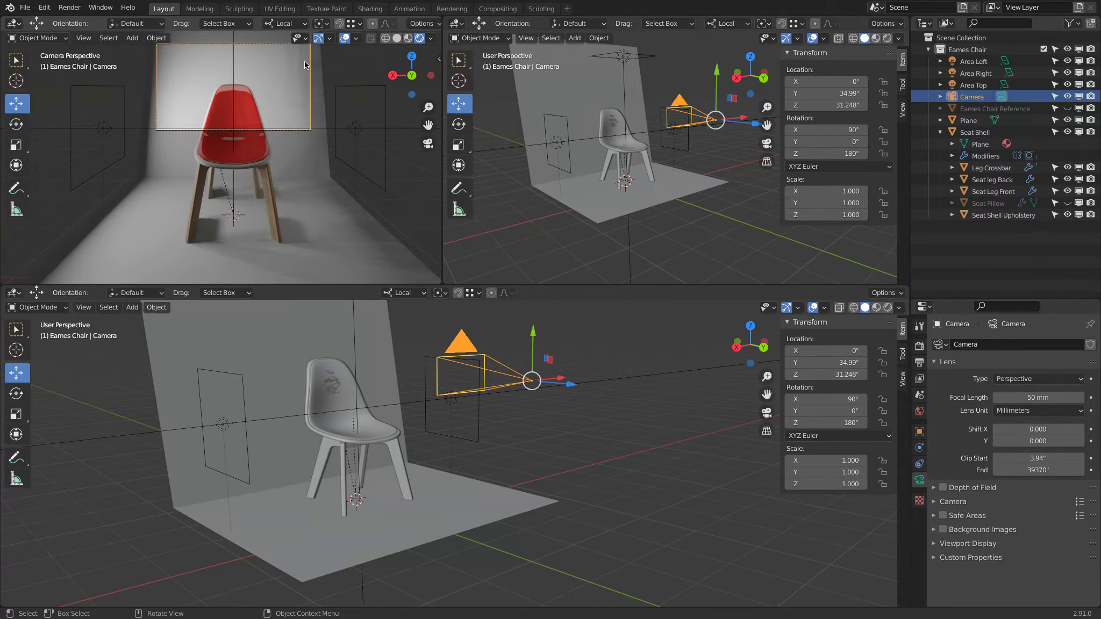
middle_drag(298, 92, 286, 139)
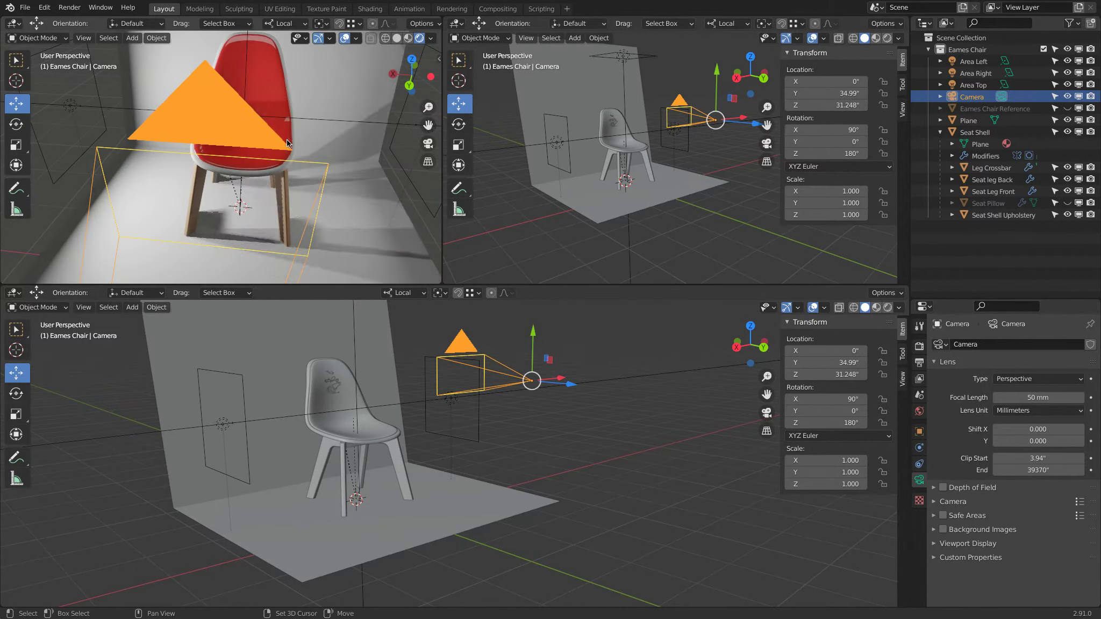
click(424, 145)
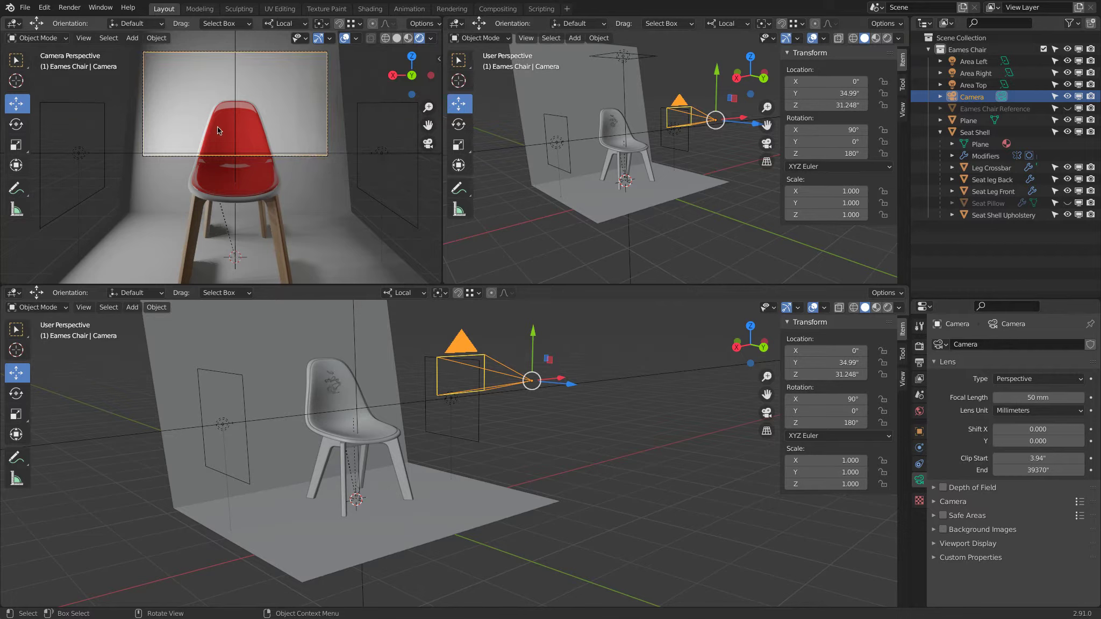
mouse_move(640, 186)
middle_down()
mouse_move(650, 191)
mouse_move(653, 175)
middle_up()
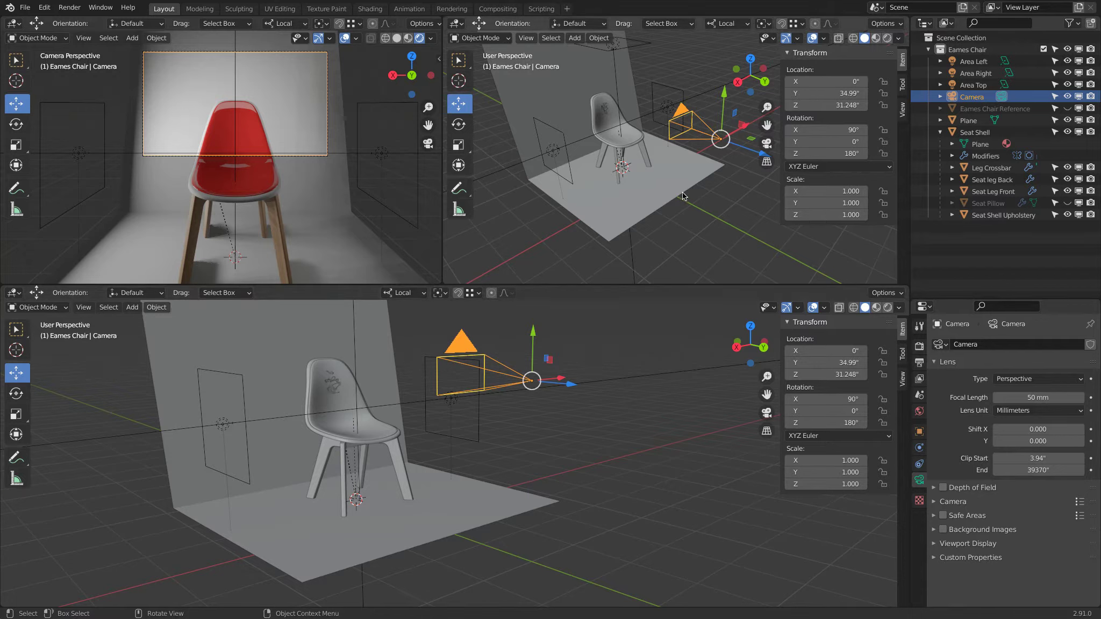
middle_drag(675, 199, 685, 194)
key(n)
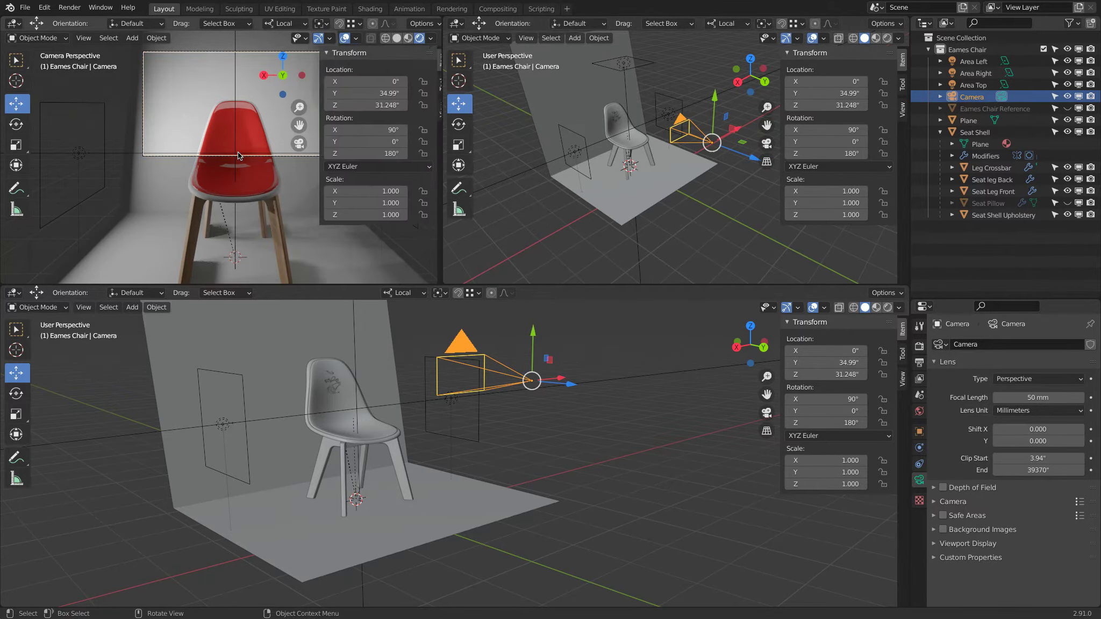
key(n)
key(n)
middle_drag(779, 183, 774, 180)
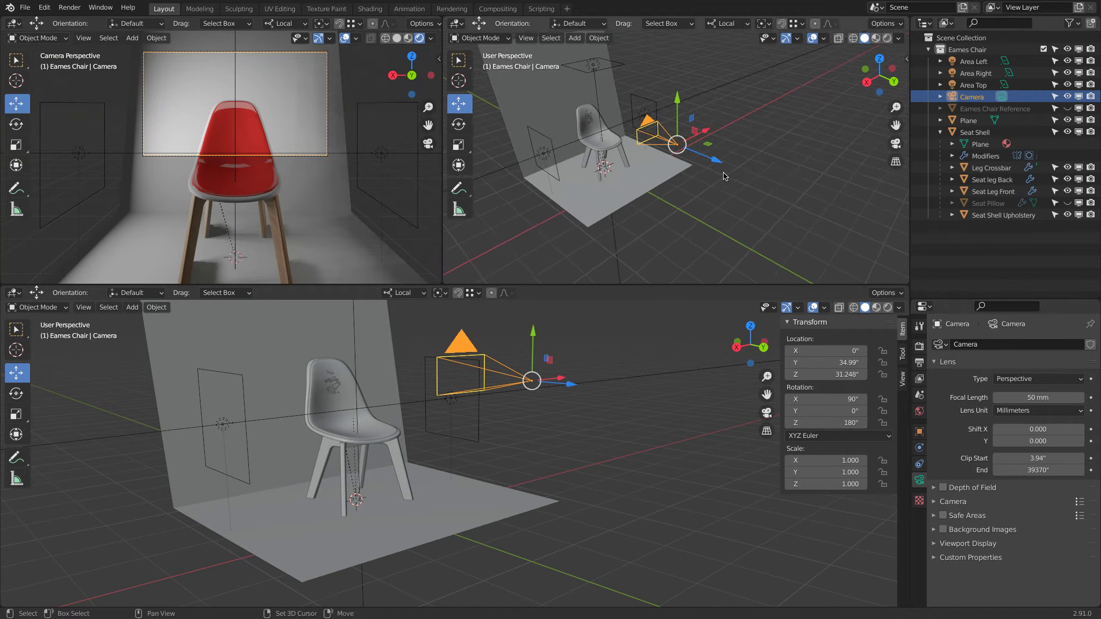
Step: Dolly the camera back and lower it to Y 70.943, Z 13.71 to frame the chair
key(g)
key(z)
key(z)
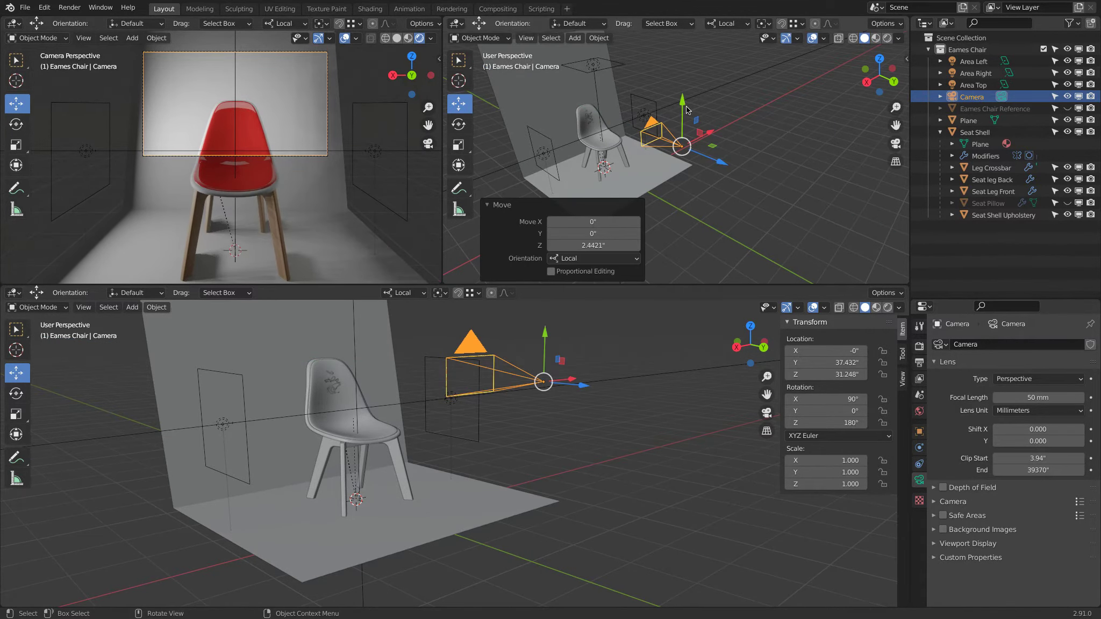
drag(686, 110, 758, 181)
scroll(359, 113, up, 5)
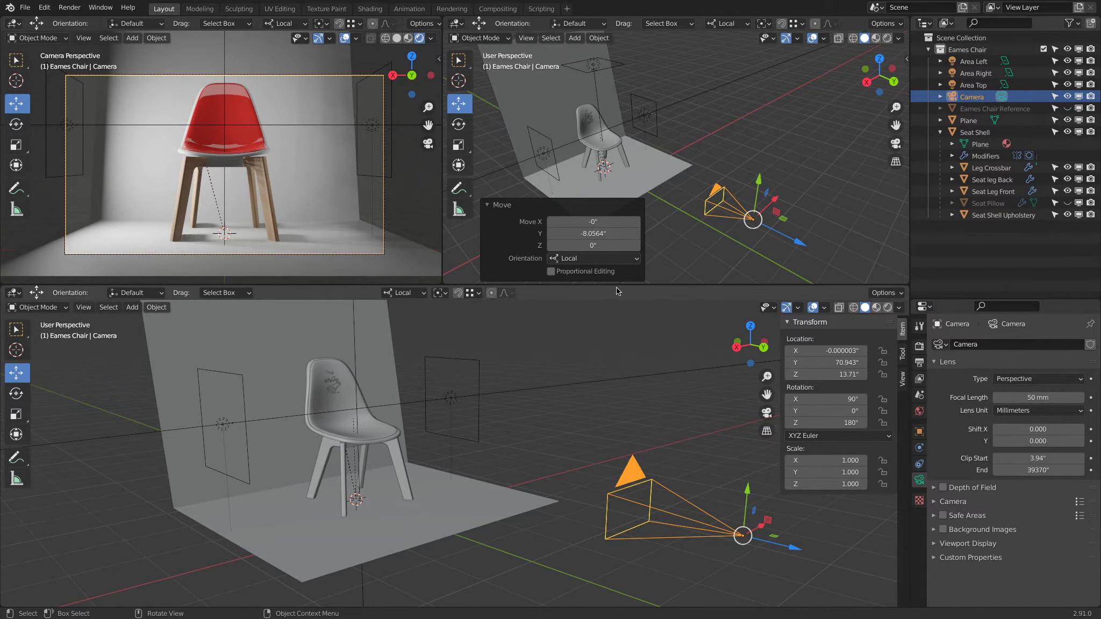
middle_drag(595, 492, 570, 447)
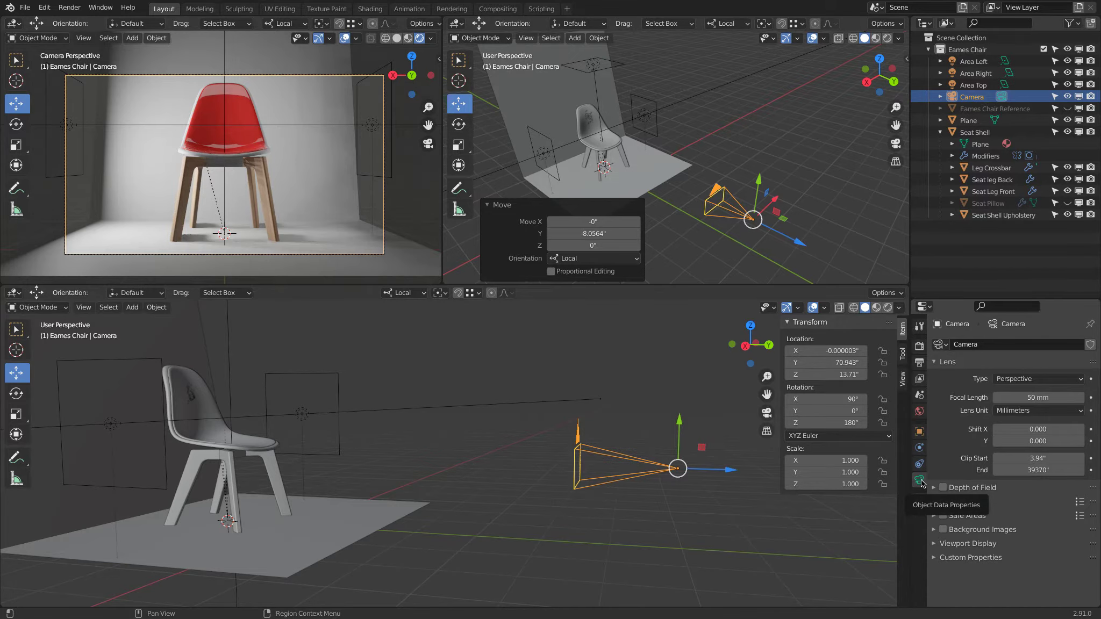
click(337, 428)
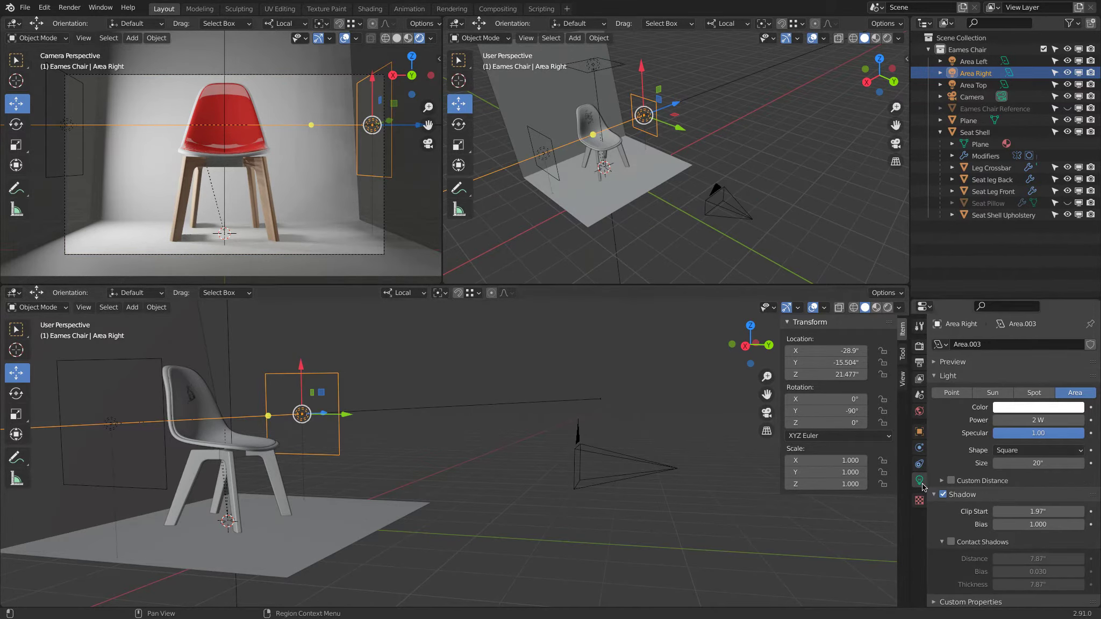
click(279, 477)
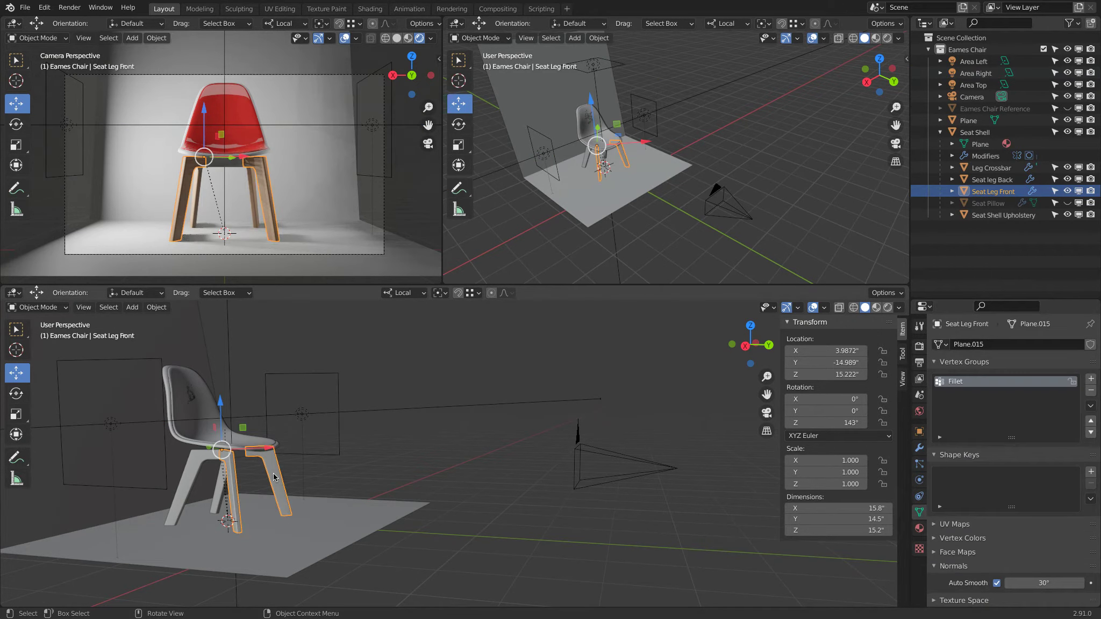
click(638, 464)
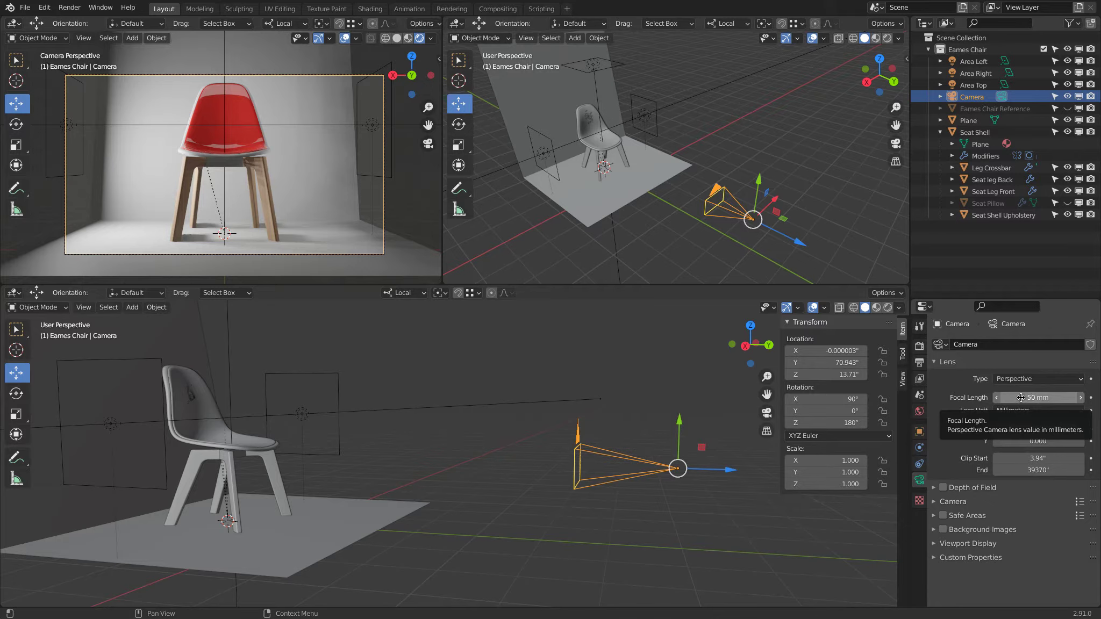
Step: Try a 35 mm focal length, then move the camera along its view axis
drag(1021, 397, 997, 398)
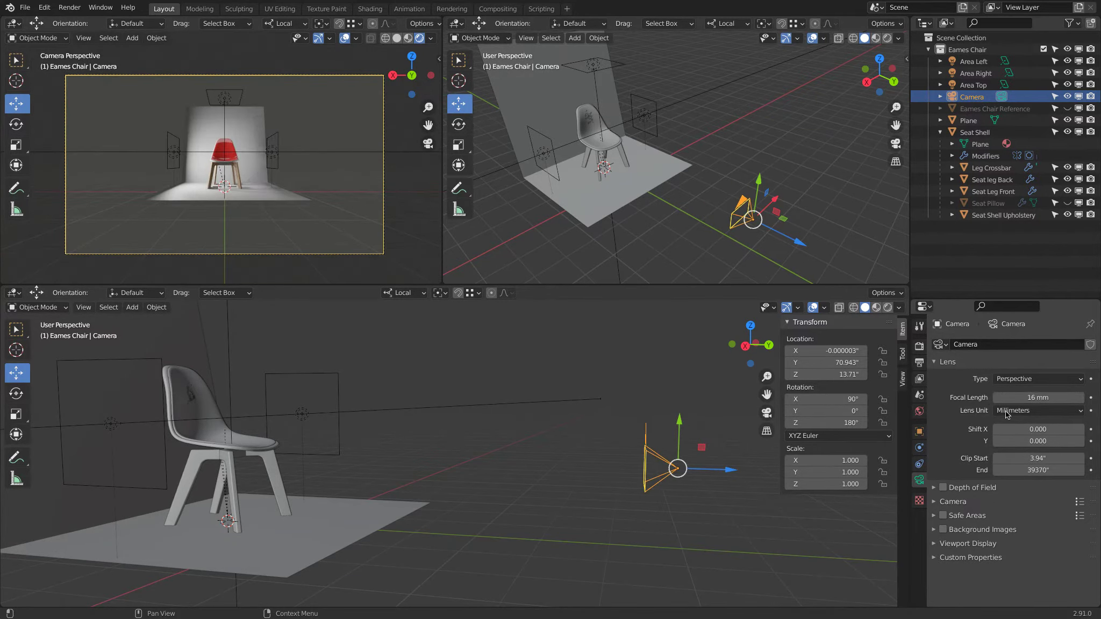
drag(711, 473, 329, 473)
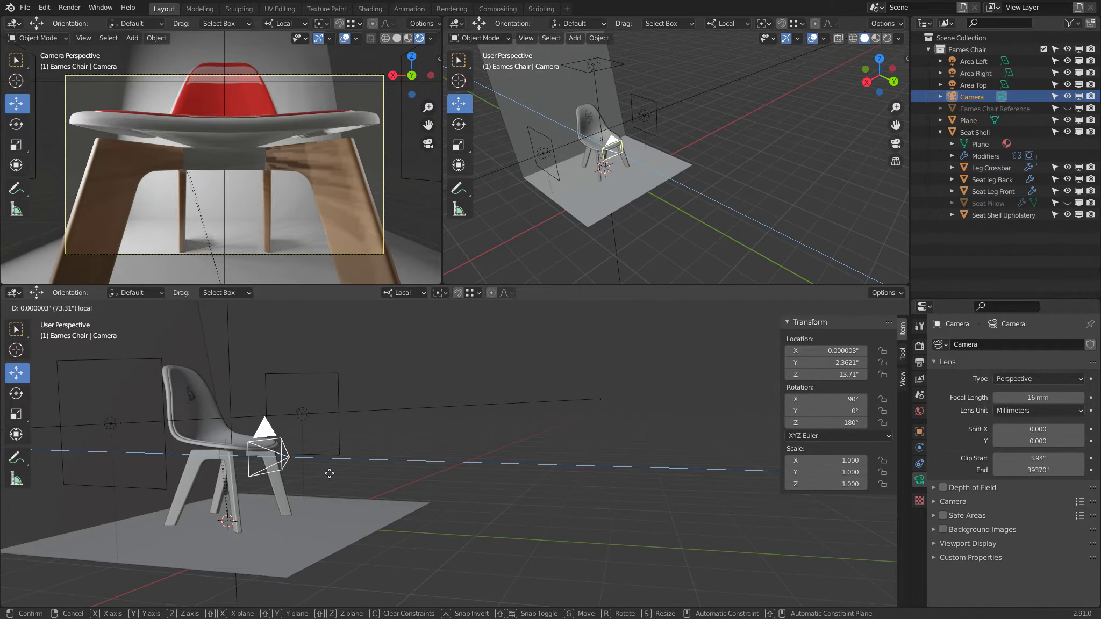
right_click(329, 473)
click(1035, 397)
text(35)
key(Return)
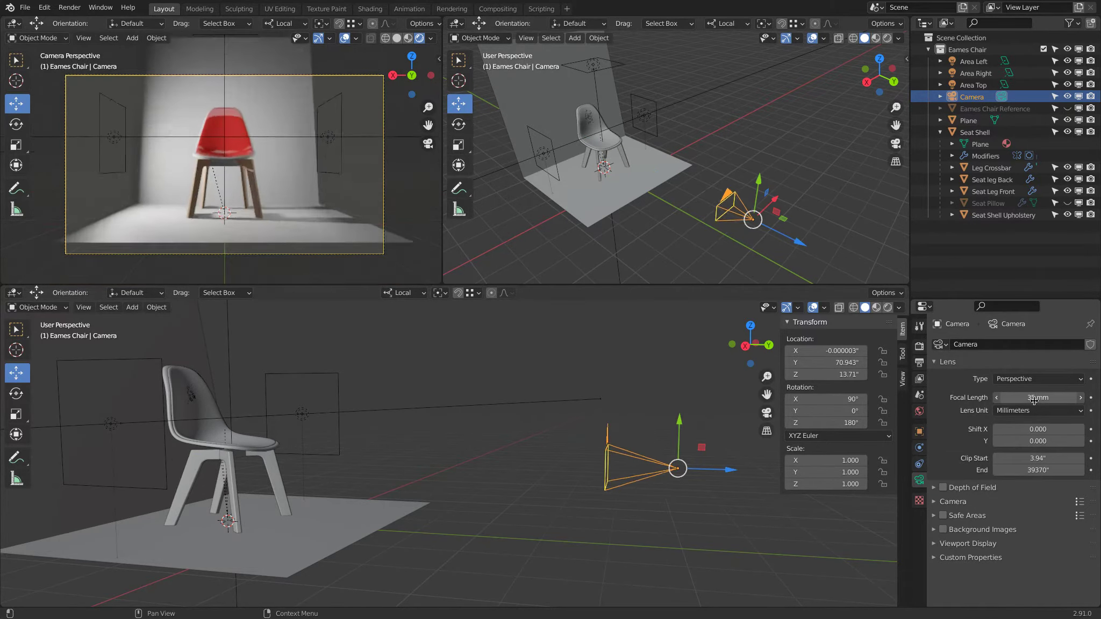
drag(1034, 400, 1100, 404)
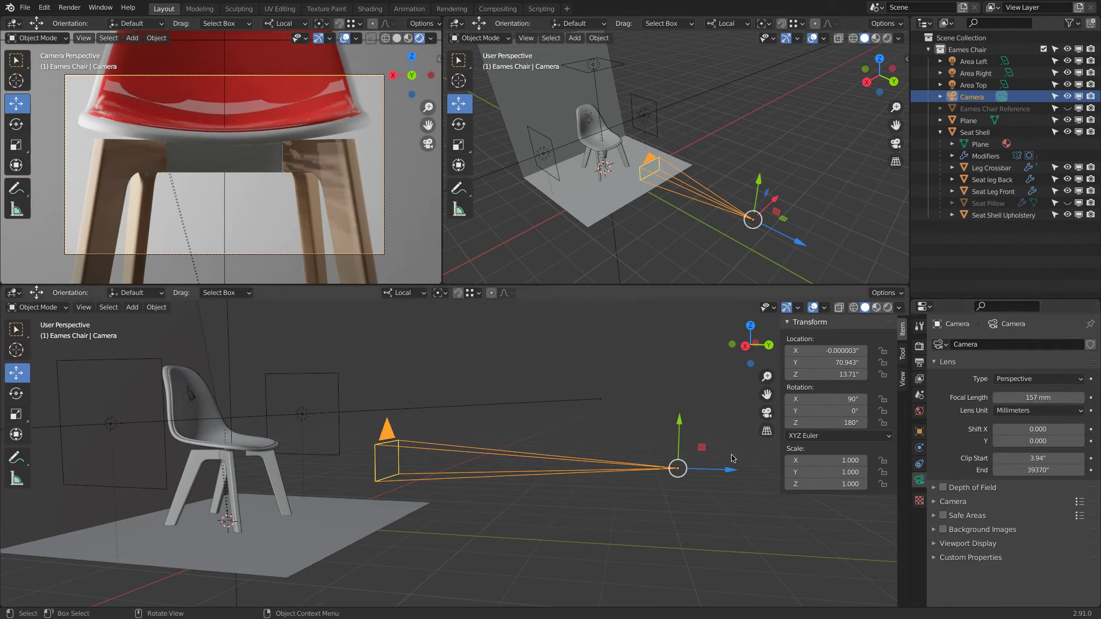
scroll(647, 450, down, 6)
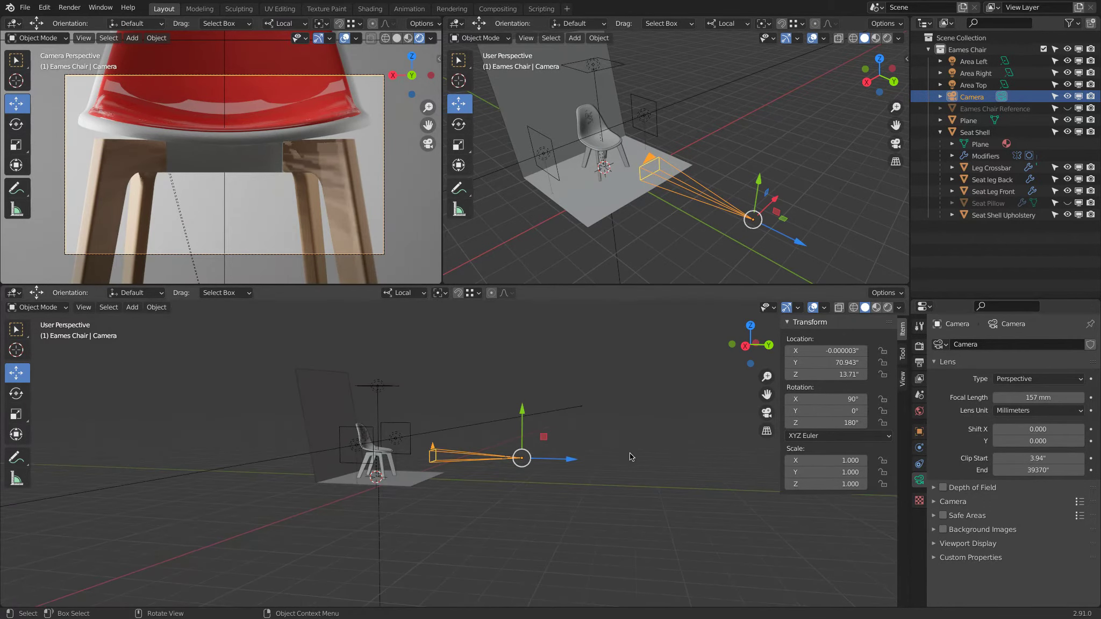
key(g)
key(z)
key(z)
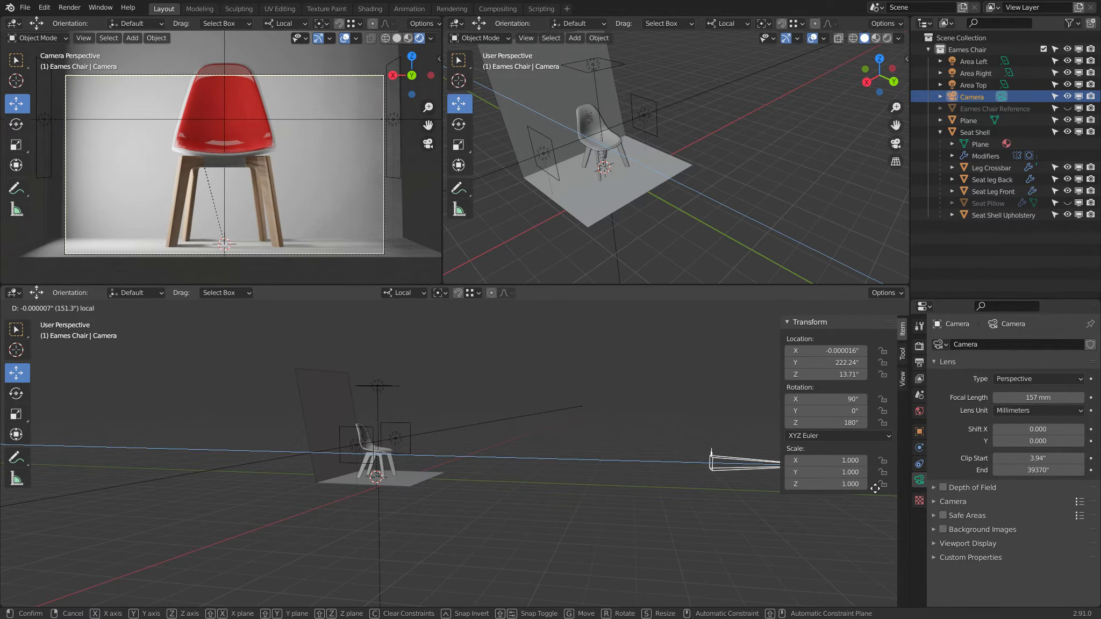
click(875, 488)
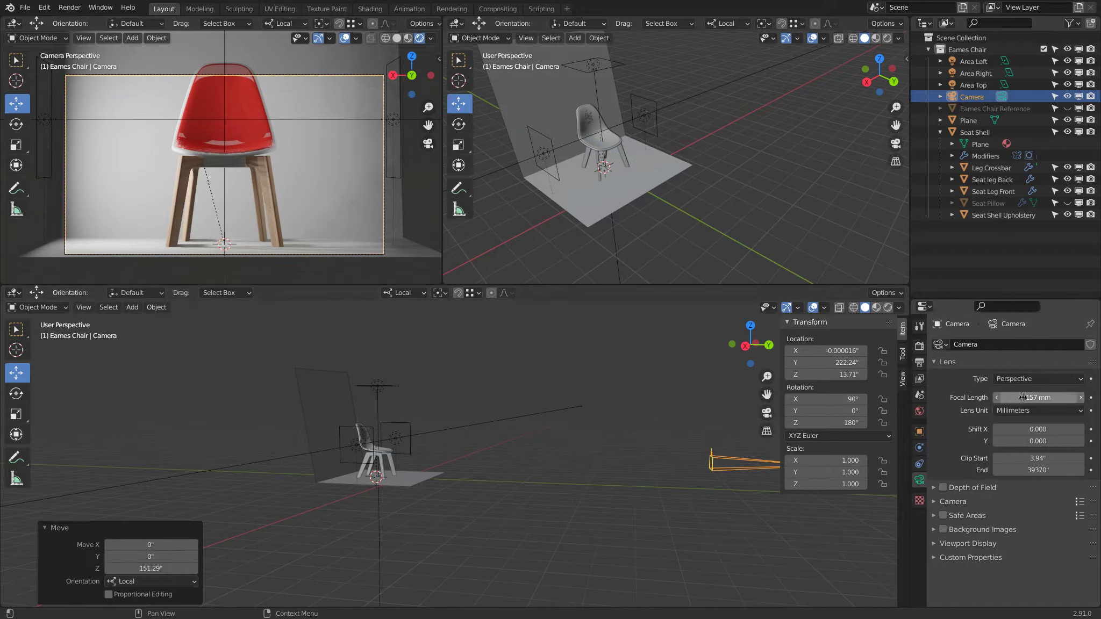
Step: Settle on a 90 mm focal length and move the camera back to Y 135.37
drag(1022, 397, 956, 408)
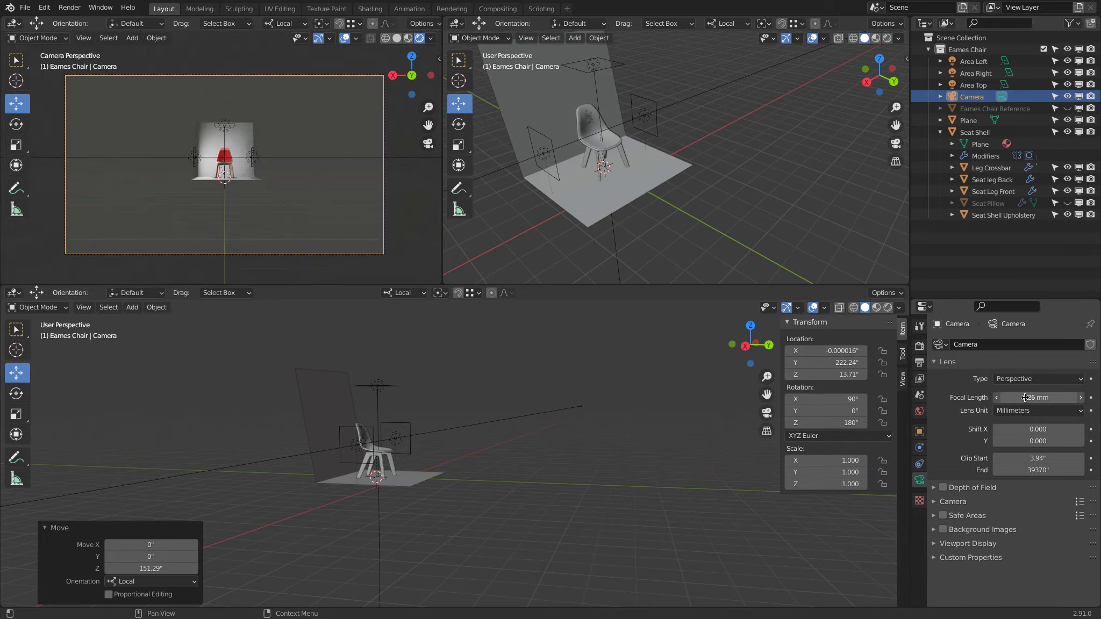
middle_drag(599, 449, 766, 481)
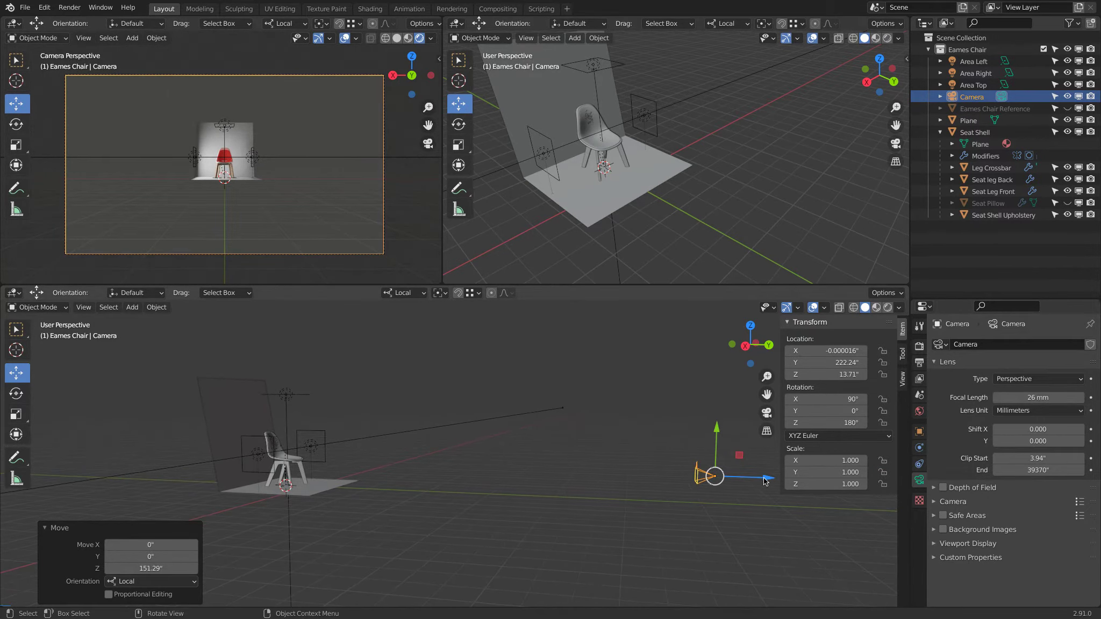
drag(766, 481, 417, 487)
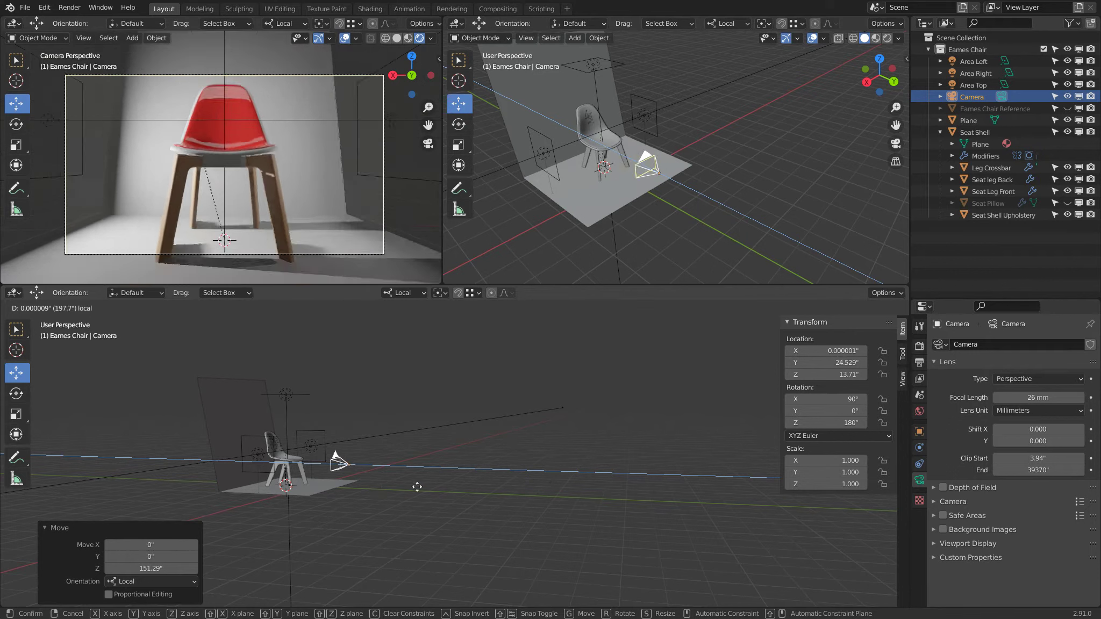
right_click(417, 487)
click(1036, 398)
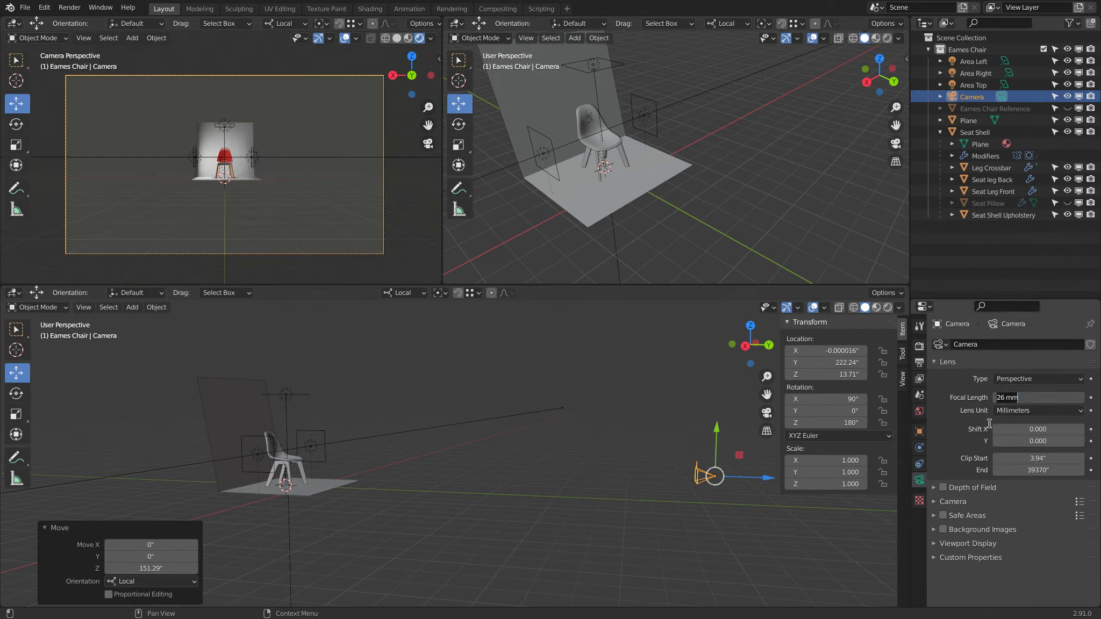
text(50)
key(Return)
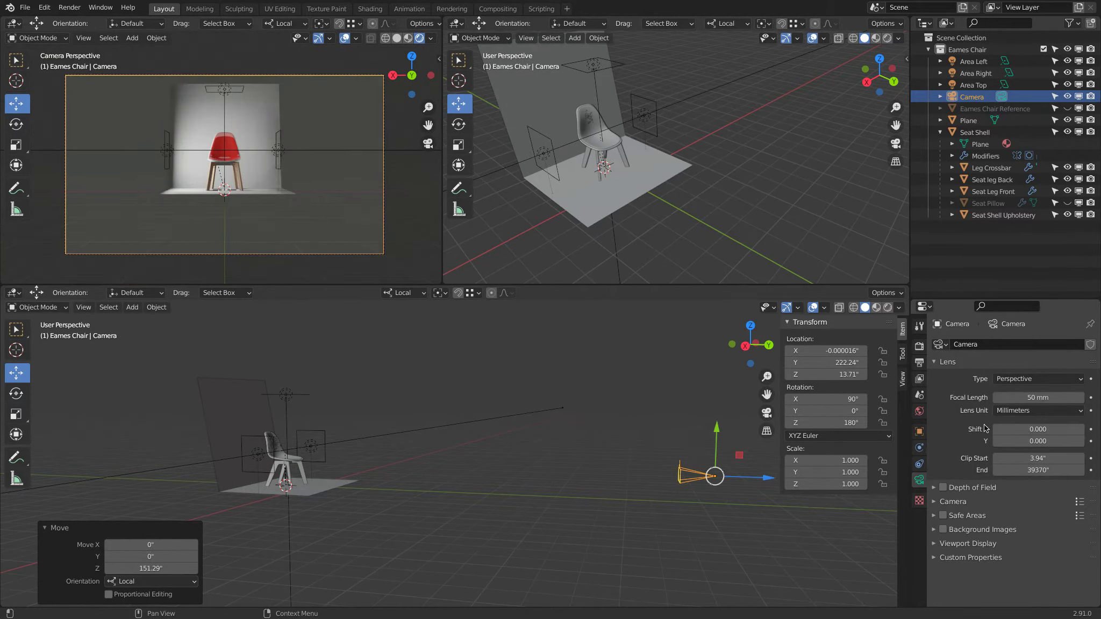
click(1017, 398)
key(Return)
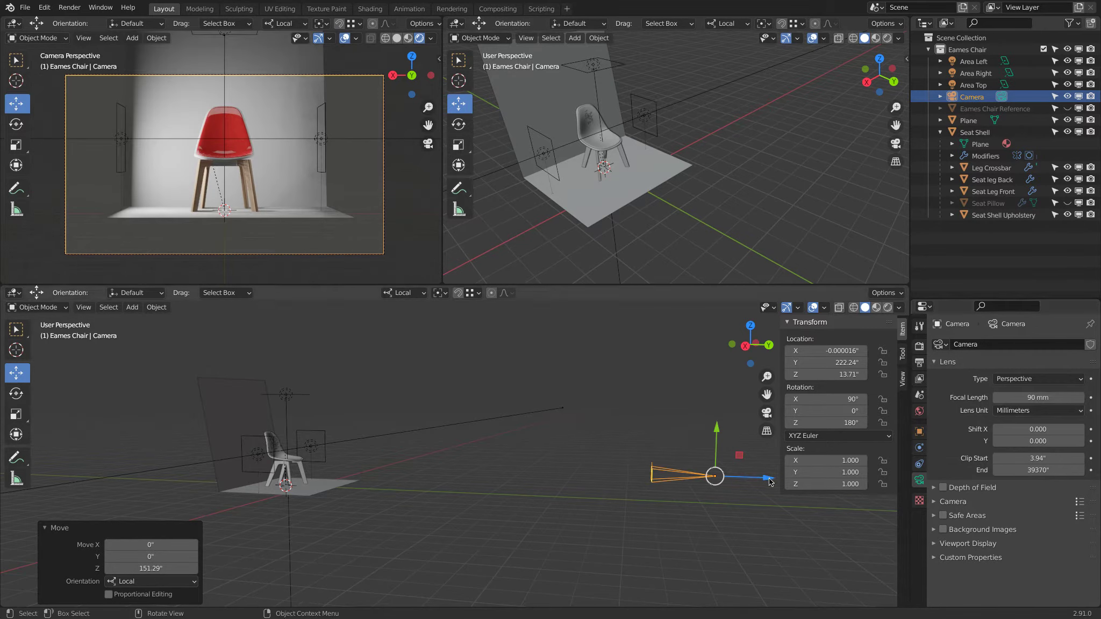
drag(770, 481, 591, 482)
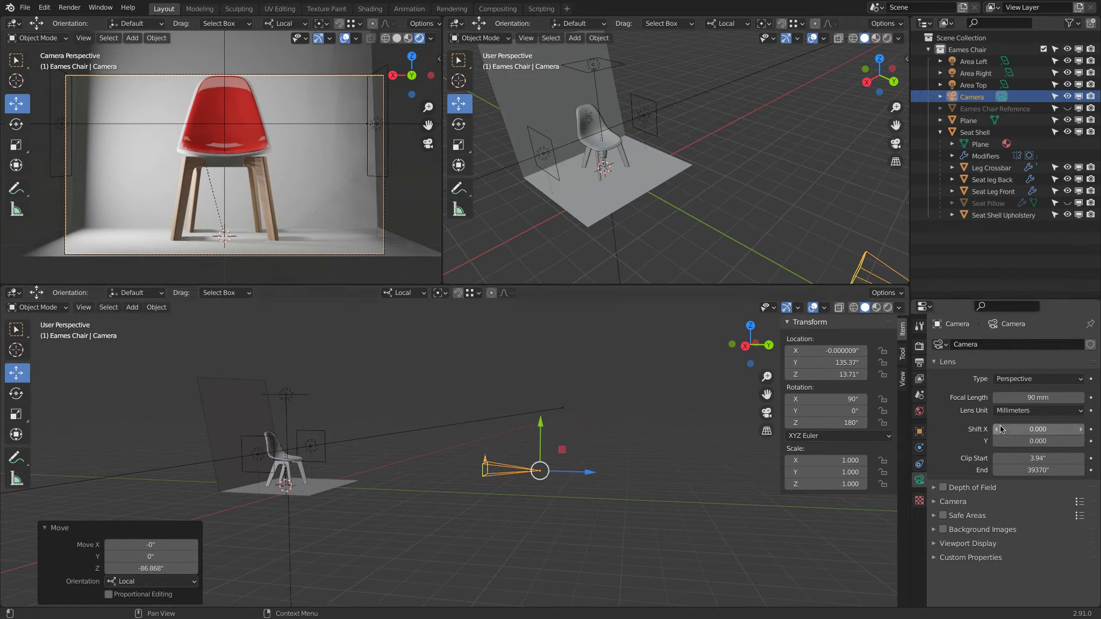
Step: Switch the camera's lens to Orthographic with an orthographic scale of 5.500
click(1022, 378)
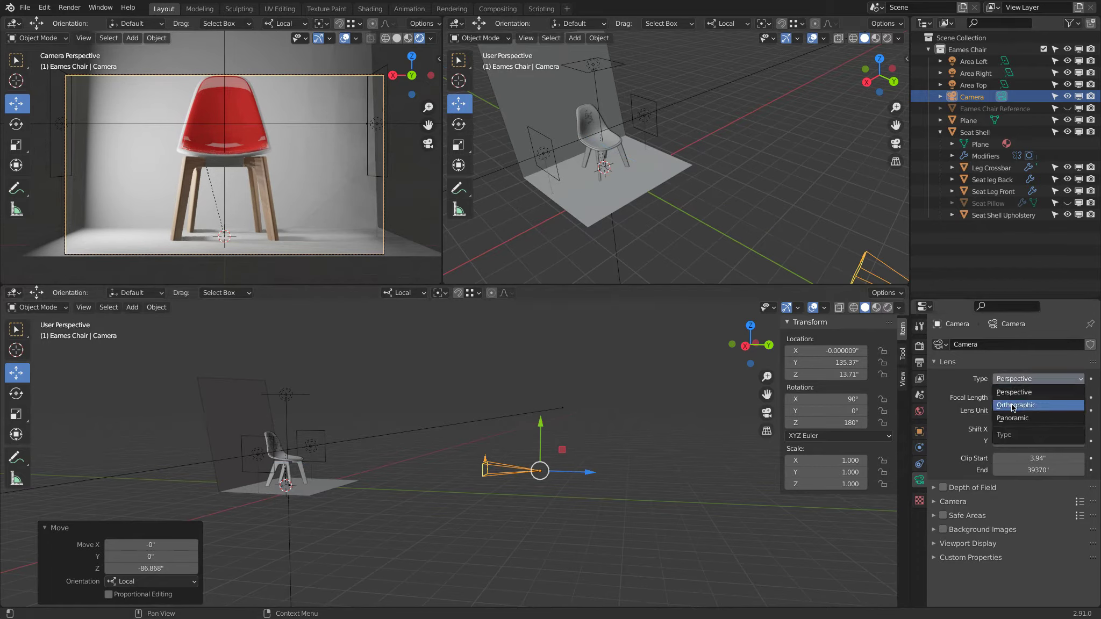
click(1014, 405)
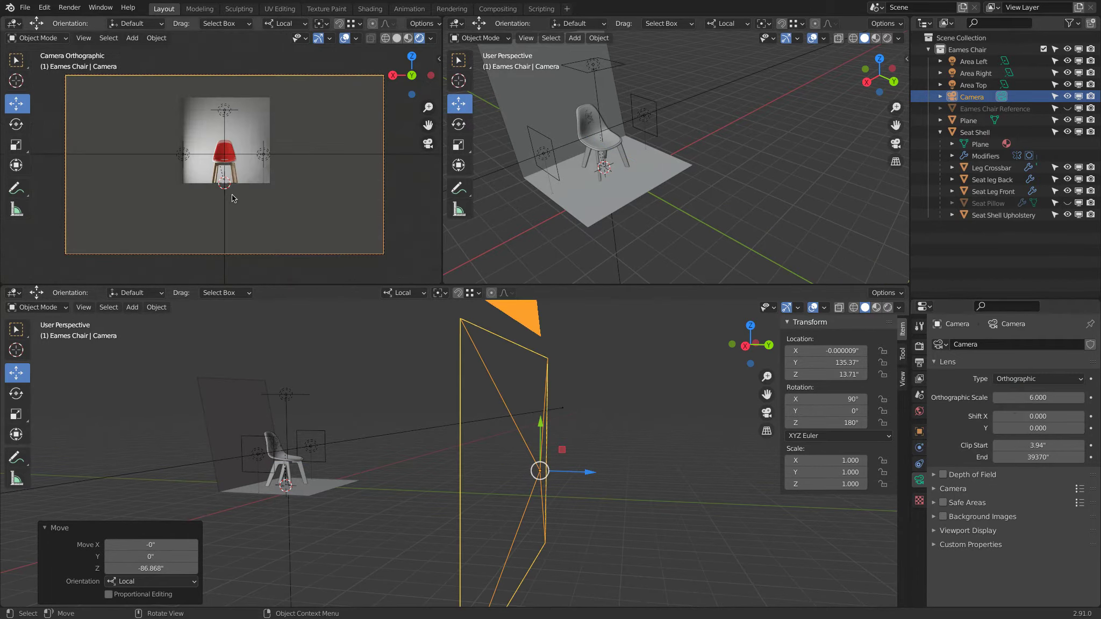
scroll(237, 176, up, 2)
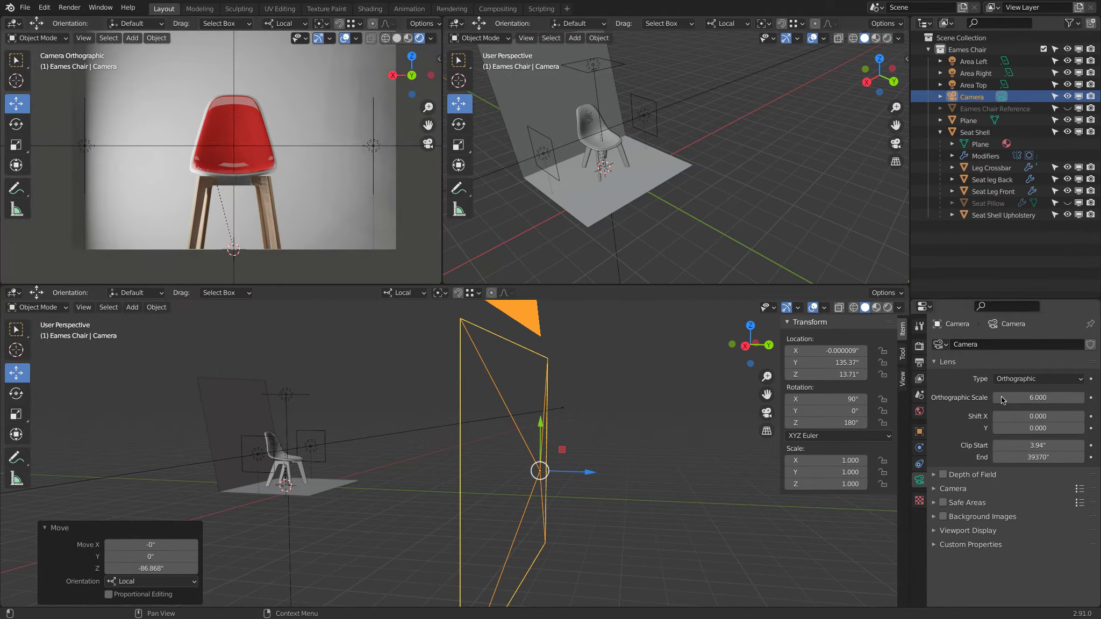
mouse_move(1021, 397)
mouse_down()
mouse_move(1041, 397)
mouse_move(1016, 398)
mouse_move(1032, 401)
mouse_up()
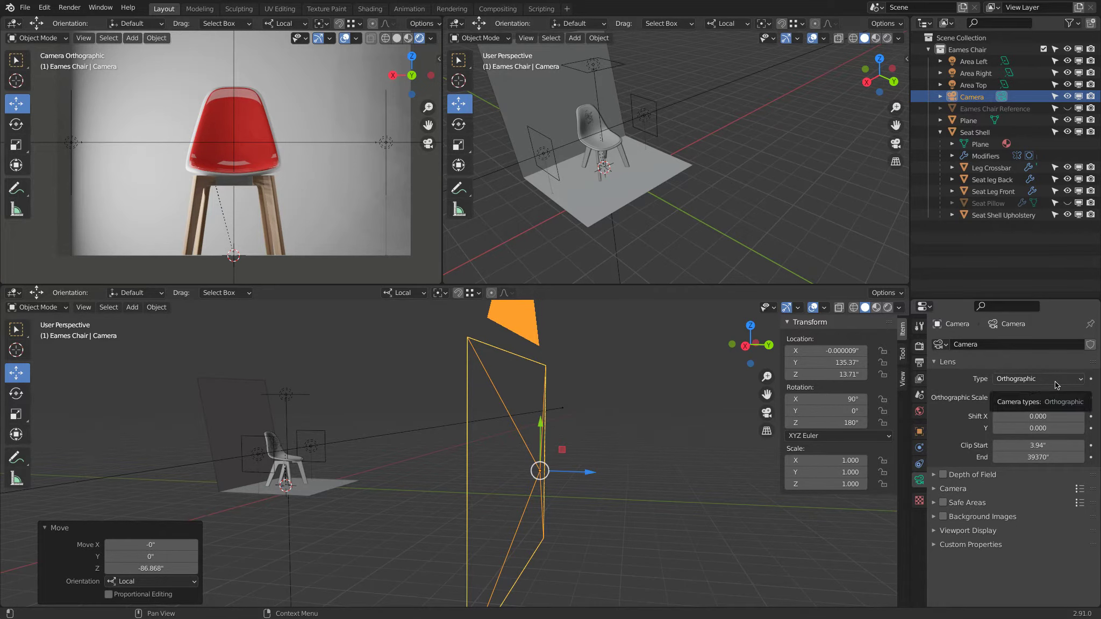
key(KP_7)
Step: Duplicate the camera as Camera.001 and rotate it -90° for a side shot
scroll(556, 432, down, 3)
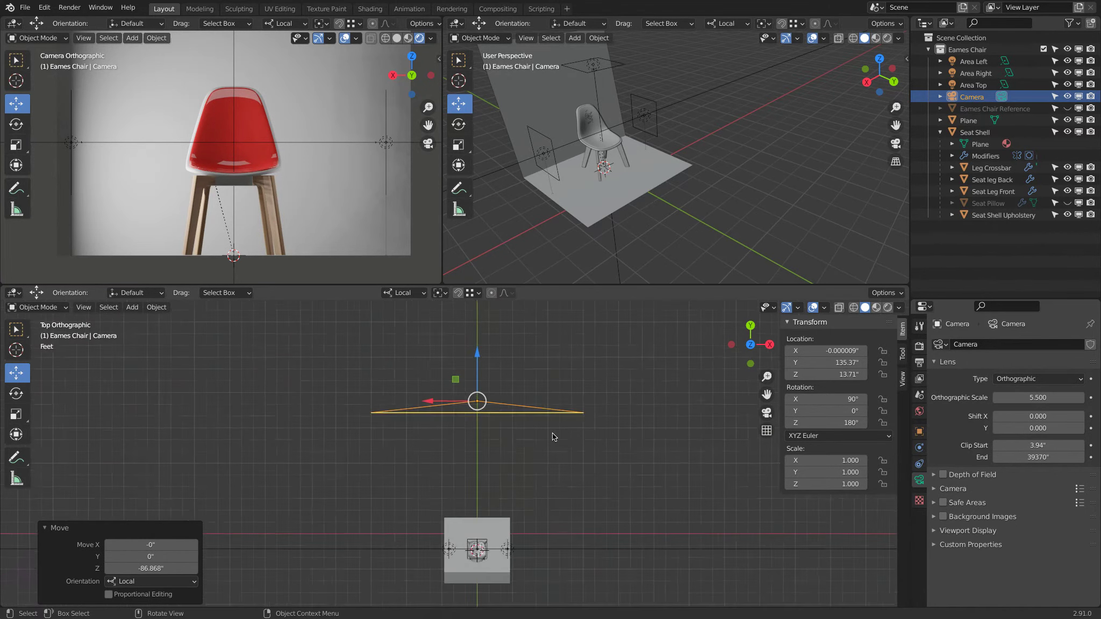
key(shift+d)
click(572, 544)
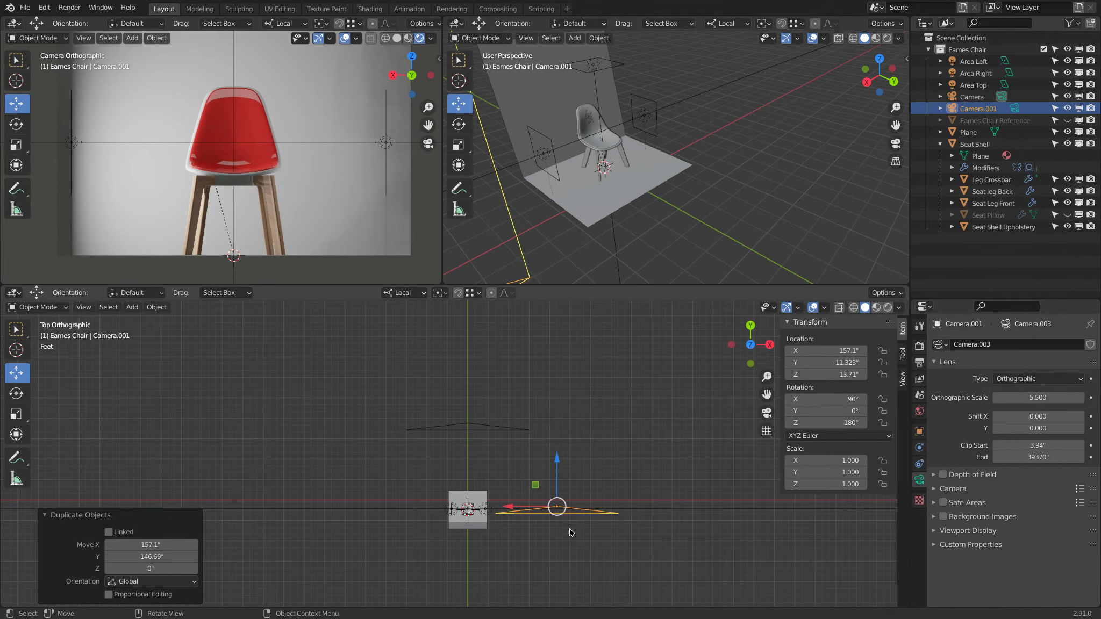
text(r90)
key(minus)
key(Return)
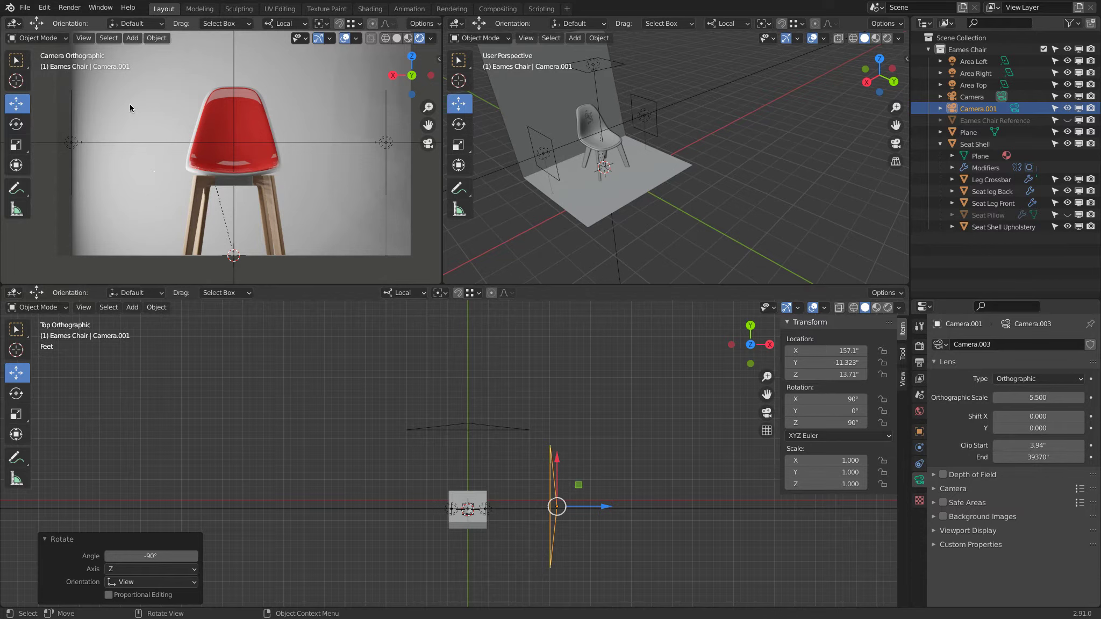
Step: Make Camera.001 the active camera to view the chair from the side
click(85, 37)
mouse_move(117, 157)
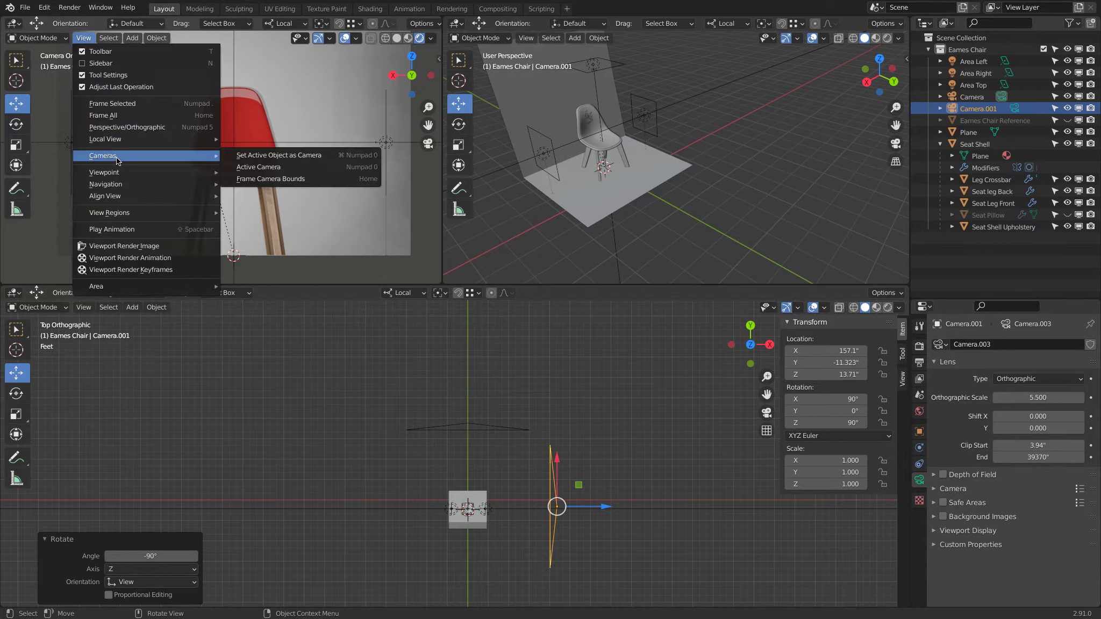
click(265, 155)
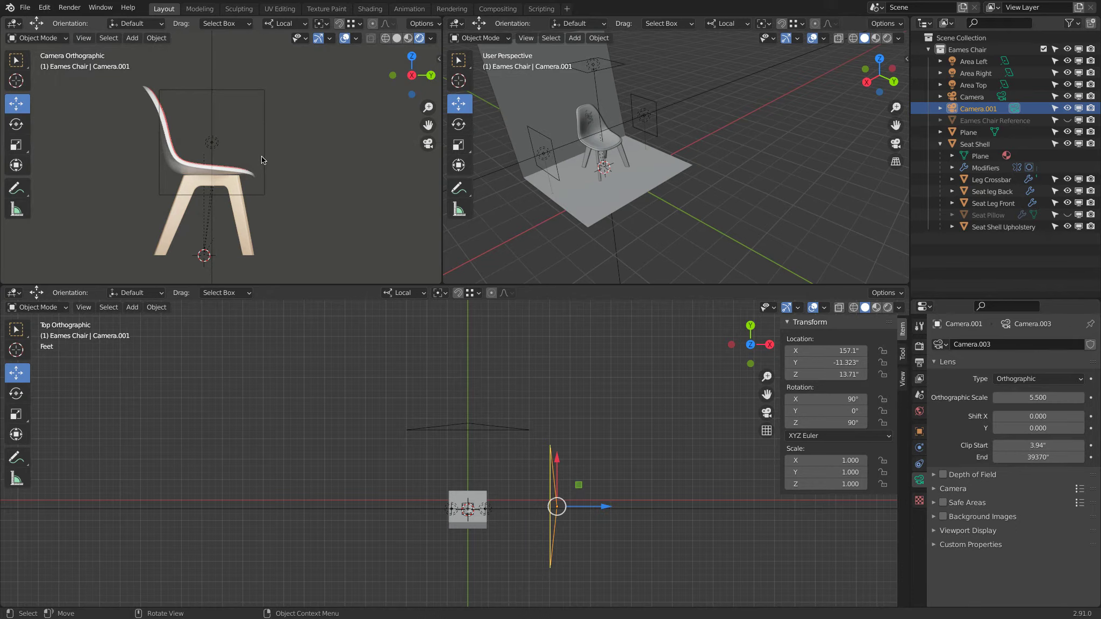
Step: Select the front Camera and set it as the active scene camera again
click(446, 431)
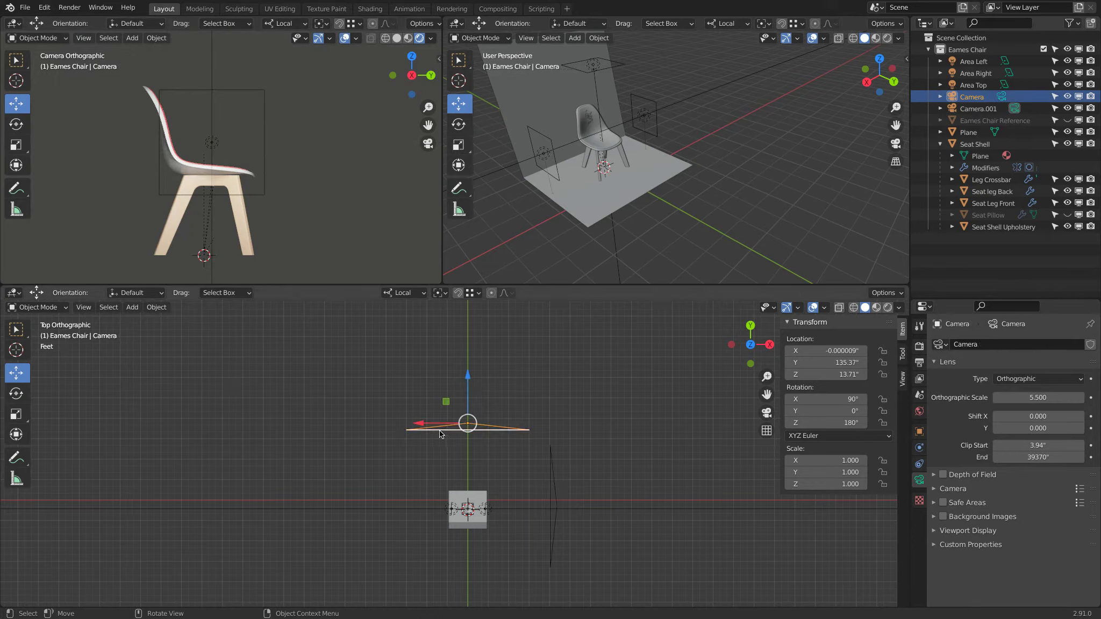
click(83, 38)
mouse_move(93, 141)
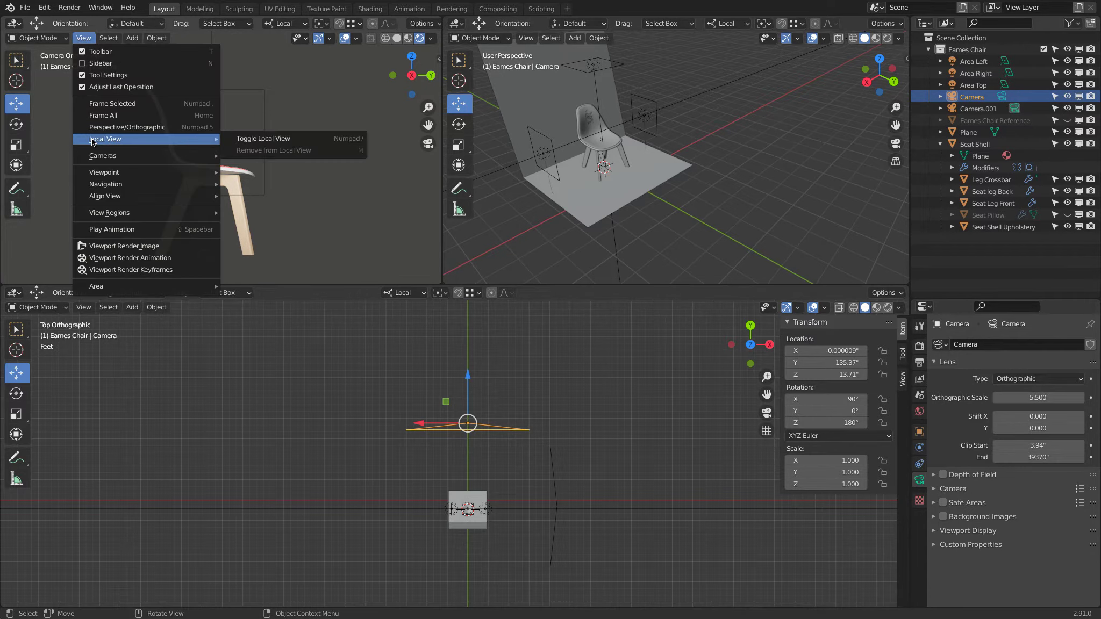
mouse_move(132, 157)
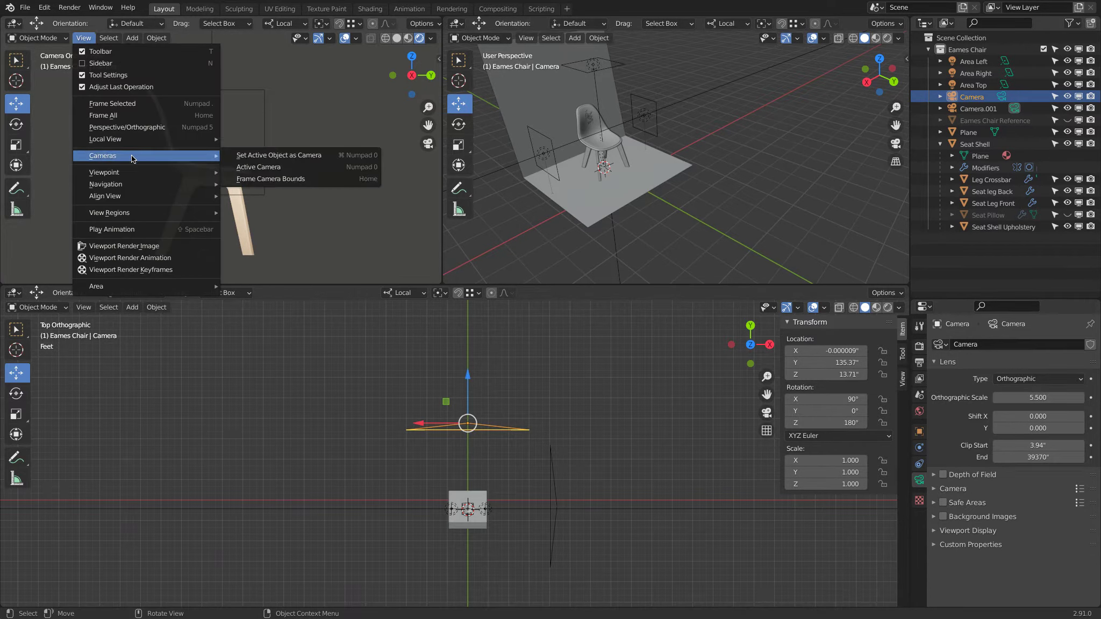
click(282, 155)
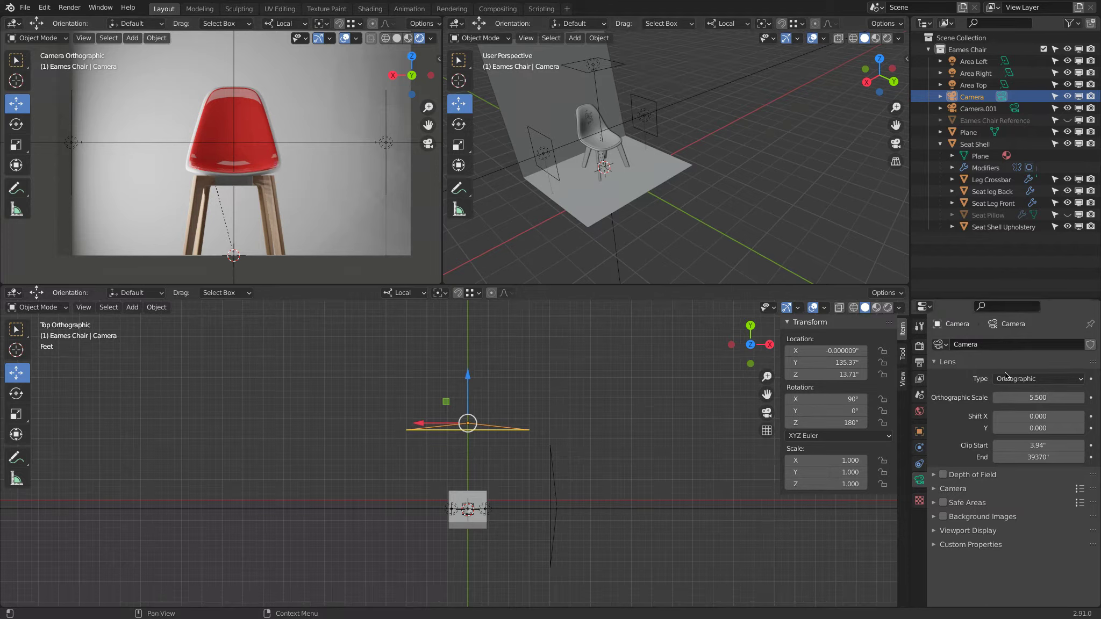
click(1030, 379)
Step: Set the front Camera back to a Perspective lens at 90 mm and experiment with Shift X
click(1015, 392)
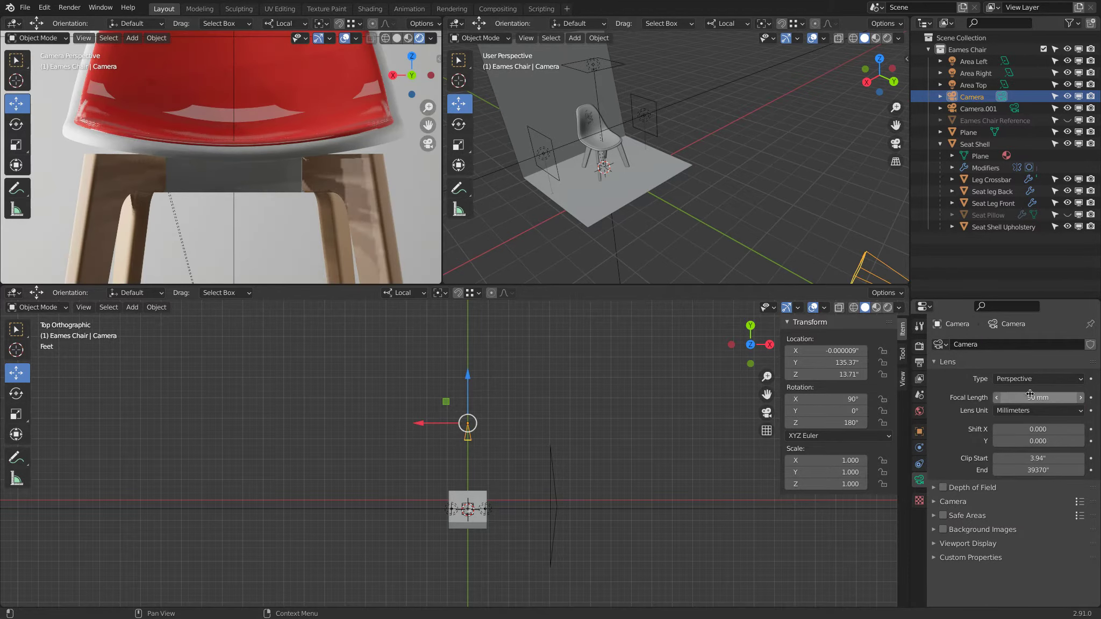
scroll(183, 87, down, 4)
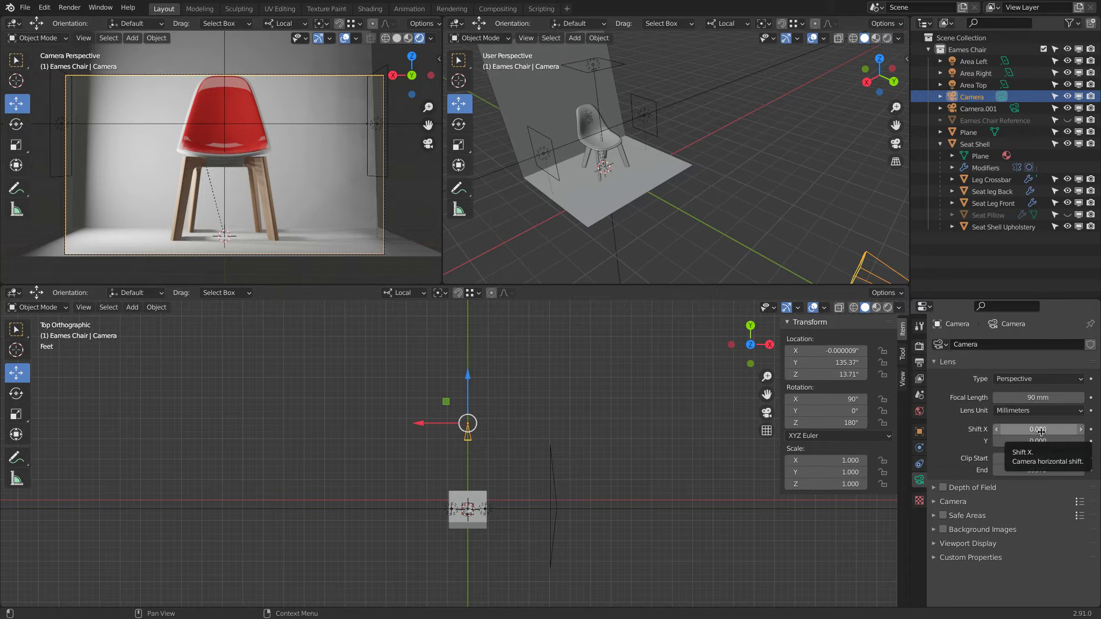
mouse_move(1040, 430)
mouse_down()
mouse_move(1094, 430)
mouse_move(1067, 430)
mouse_move(1097, 412)
mouse_move(1038, 429)
mouse_up()
middle_drag(731, 162, 685, 202)
drag(1037, 428, 930, 425)
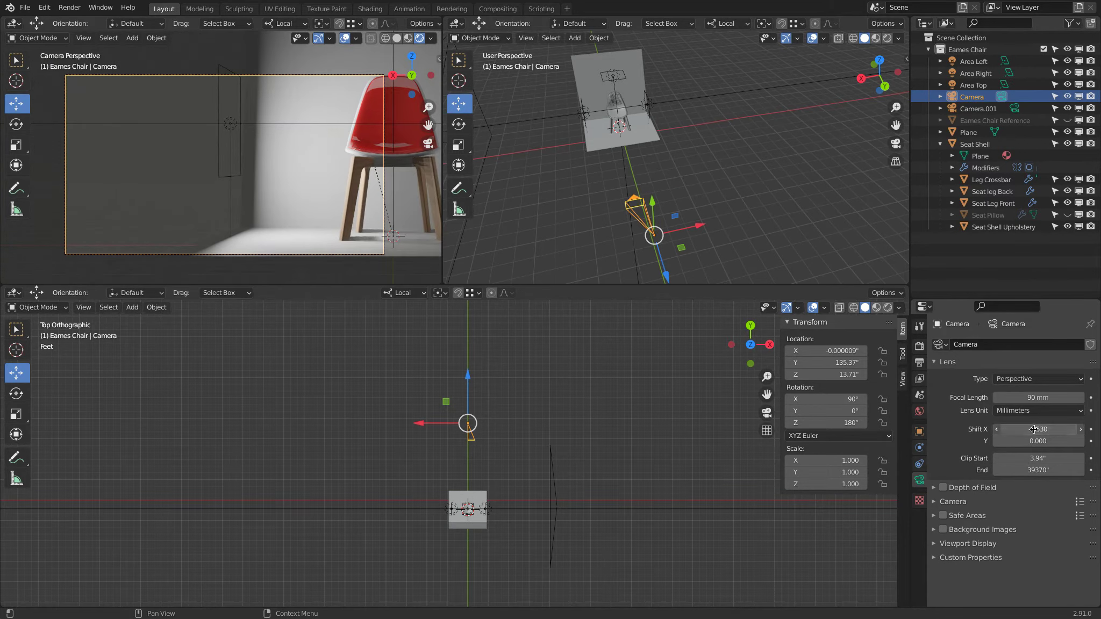
click(1034, 429)
Step: Reset Shift X to 0, raise the camera, and set Shift Y to -0.360
text(0)
key(Return)
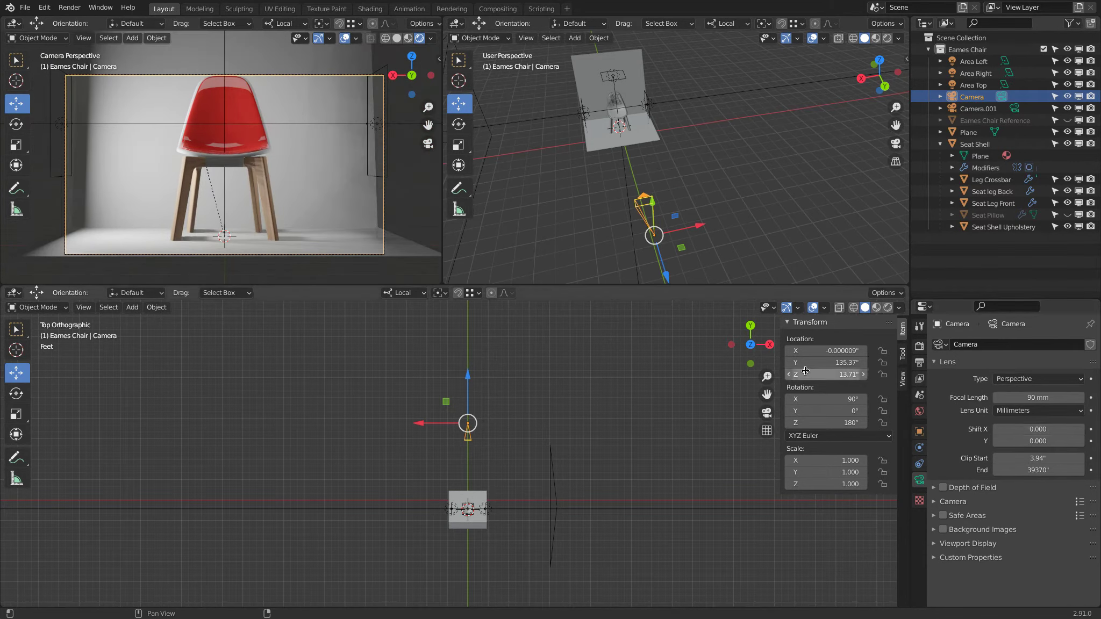
middle_drag(752, 172, 739, 139)
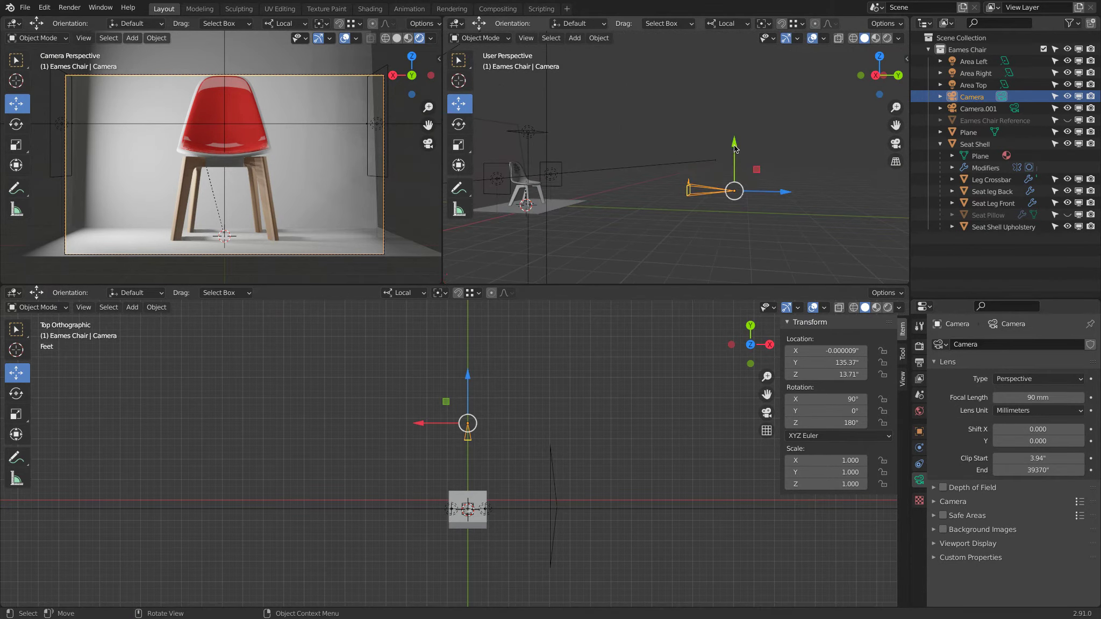
drag(735, 147, 738, 102)
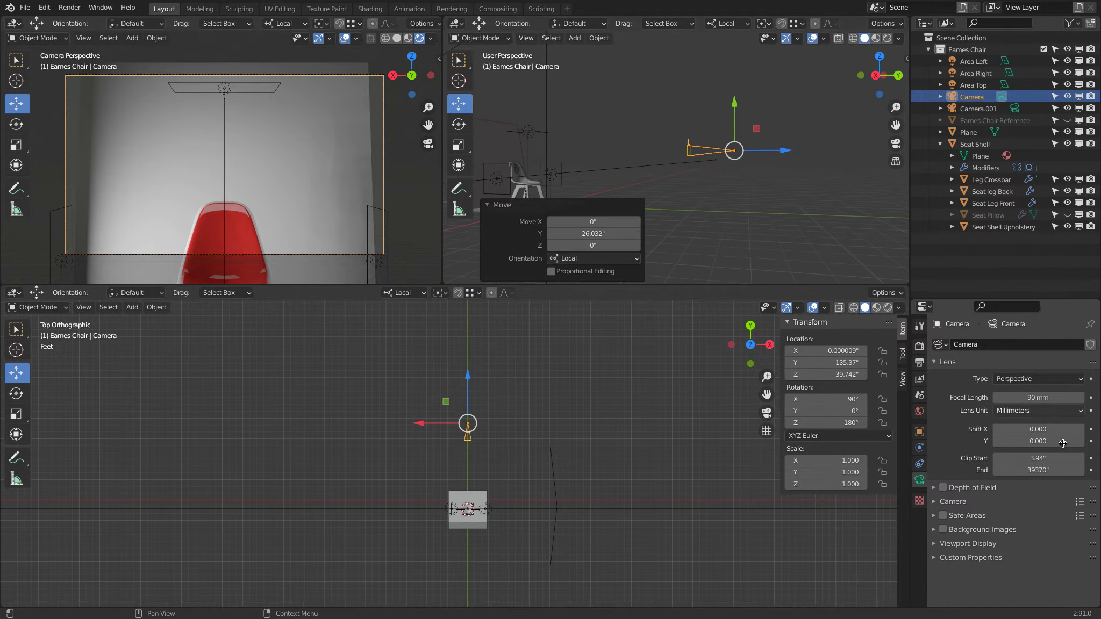
mouse_move(1030, 440)
mouse_down()
mouse_move(1013, 435)
mouse_move(1022, 441)
mouse_up()
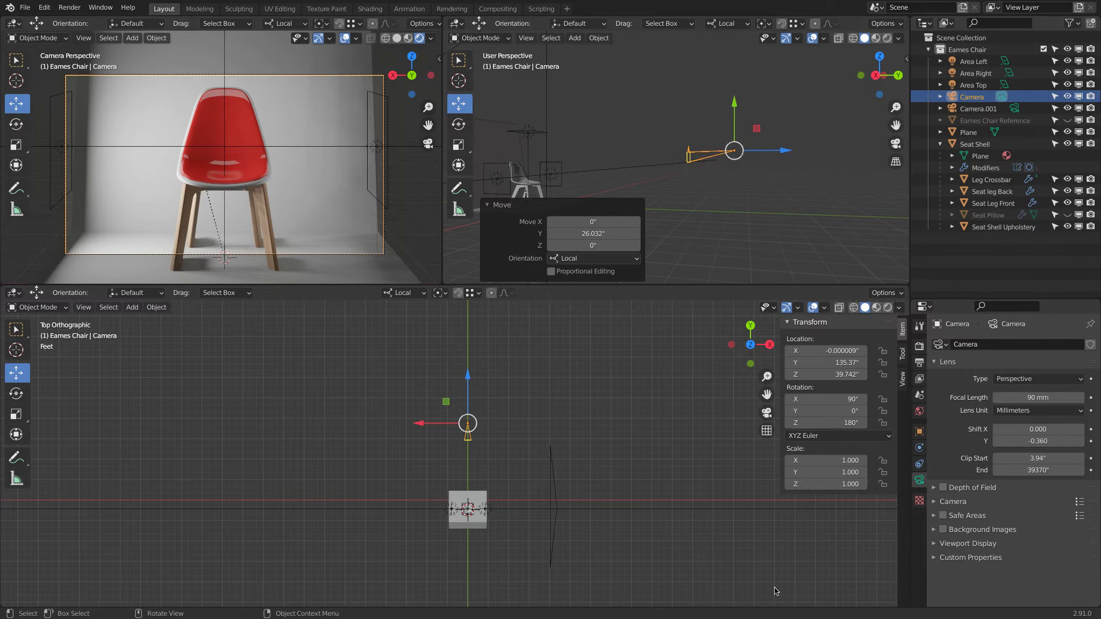
key(shift+a)
Step: Add a cube scaled to a slim 5.13" × 5.13" × 24" pillar at X -15.336" beside the chair
click(578, 376)
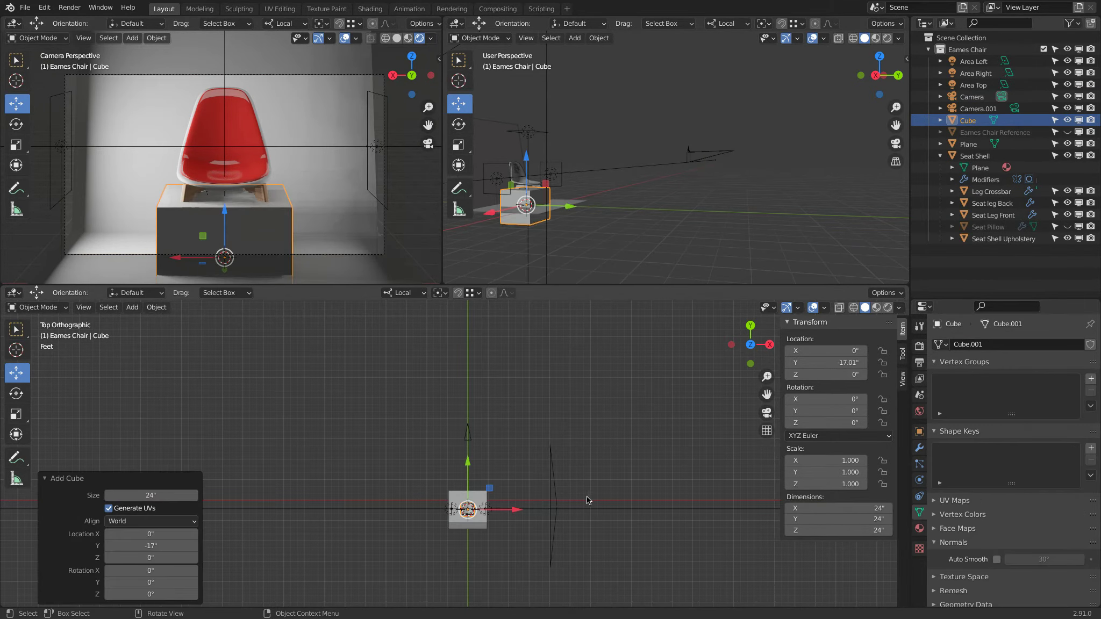
mouse_move(552, 490)
middle_down()
mouse_move(489, 444)
mouse_move(567, 490)
middle_up()
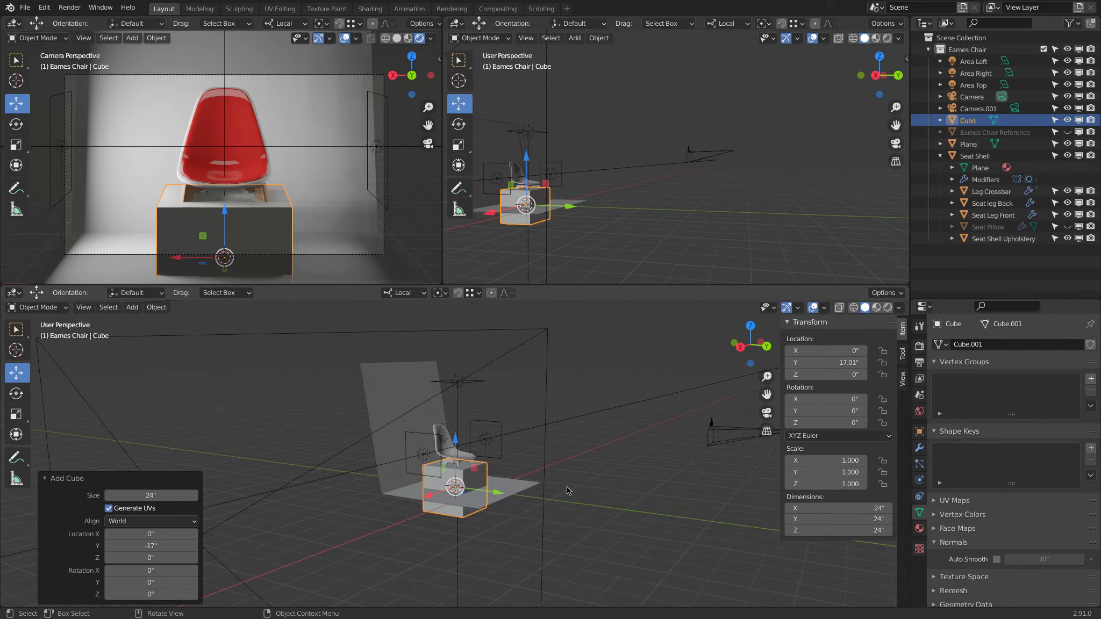
key(s)
key(shift+z)
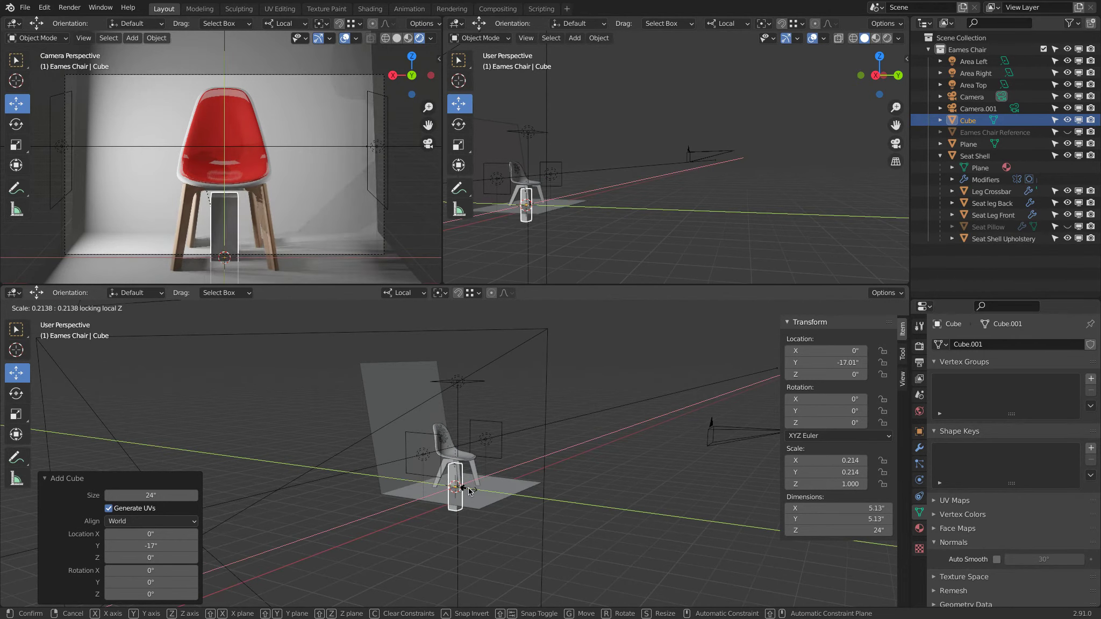
click(469, 491)
key(g)
key(x)
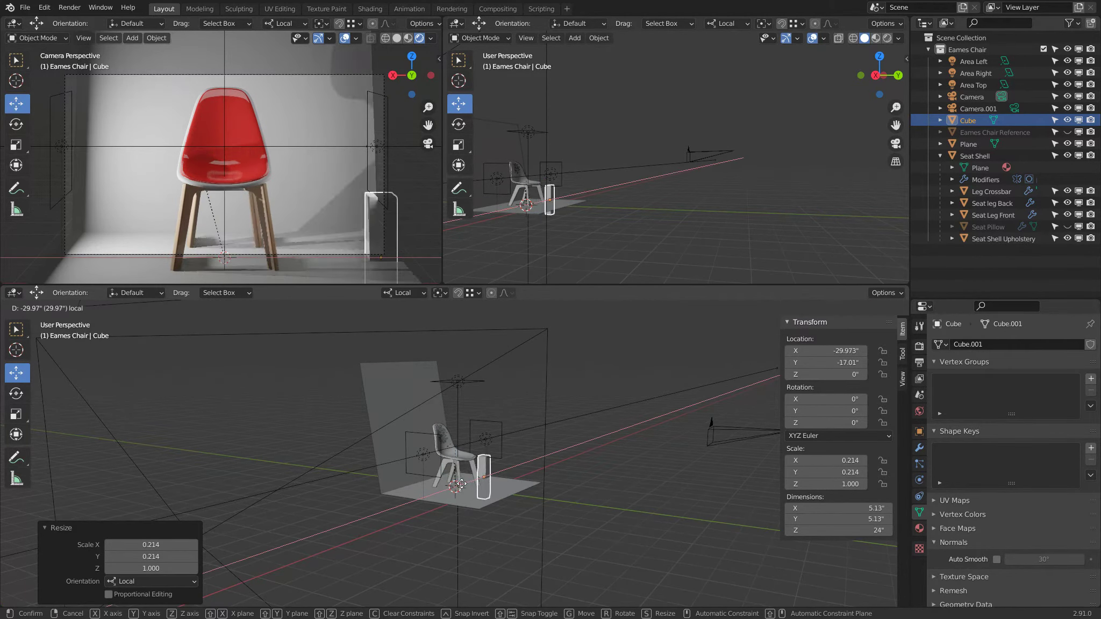
click(446, 483)
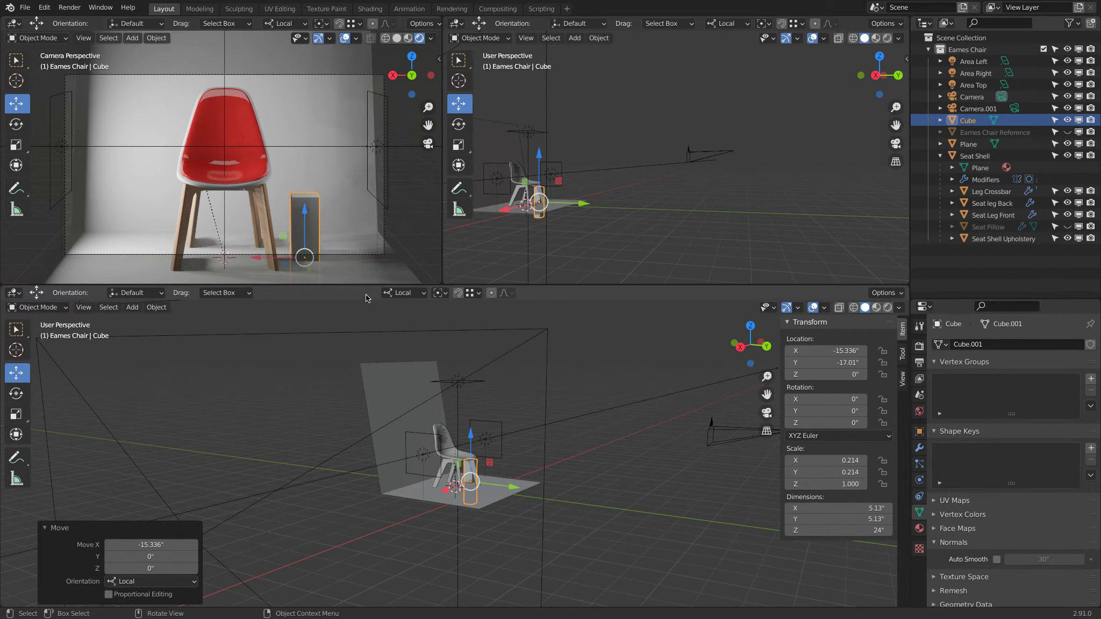
drag(311, 217, 314, 168)
click(698, 153)
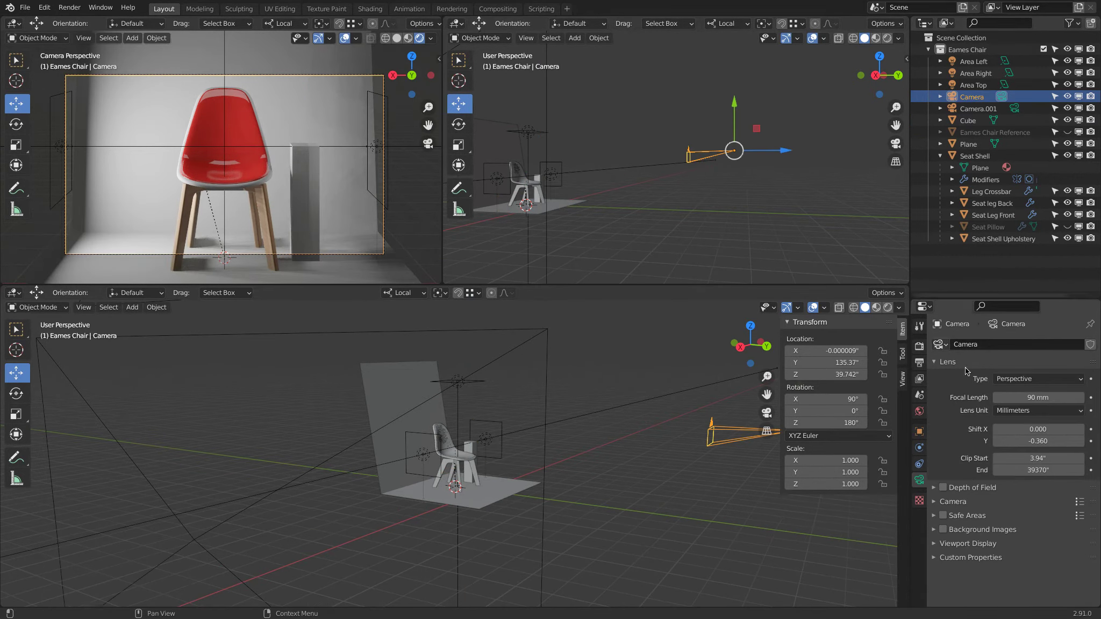
Step: Set the front camera's Shift Y to -0.36, then raise it and tilt it slightly around X
click(1030, 441)
text(-0.36)
key(Return)
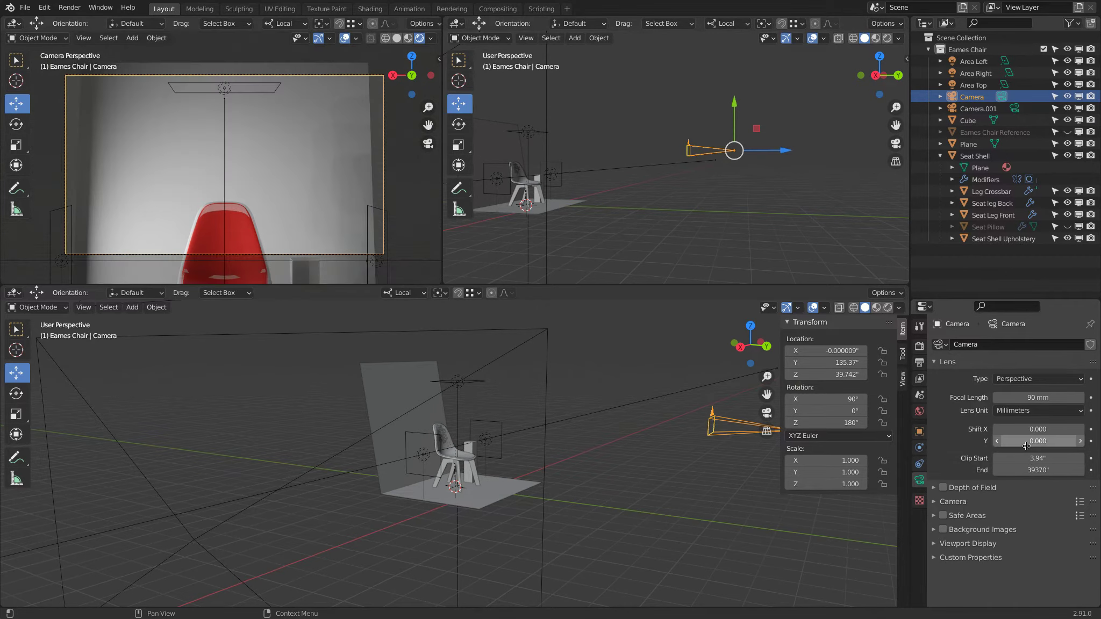
middle_drag(602, 452, 723, 391)
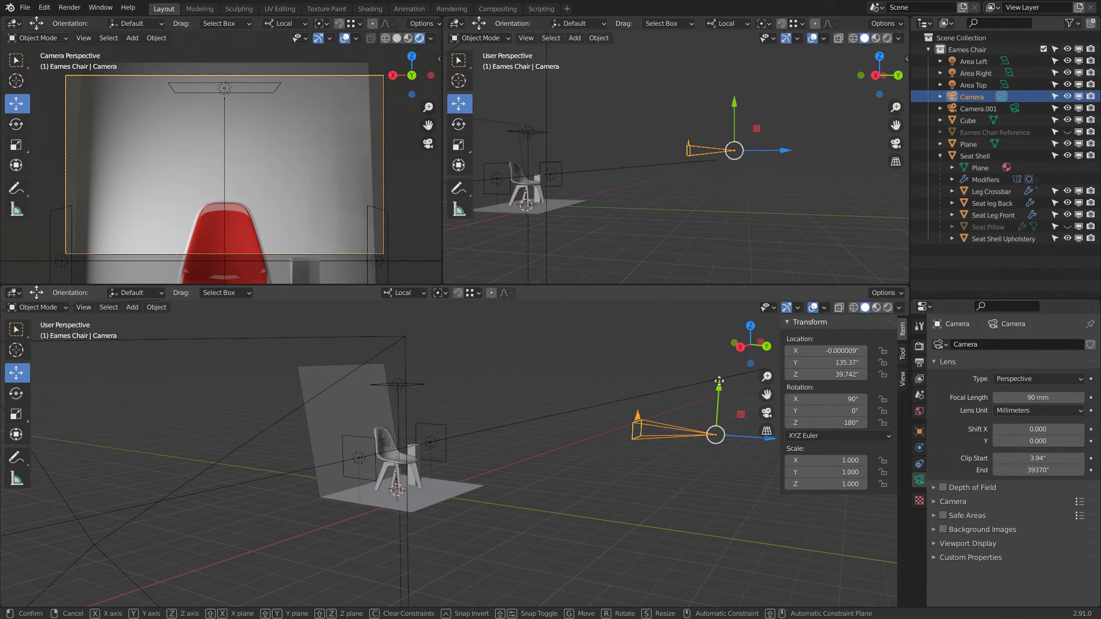
drag(719, 380, 719, 269)
middle_drag(635, 344, 715, 420)
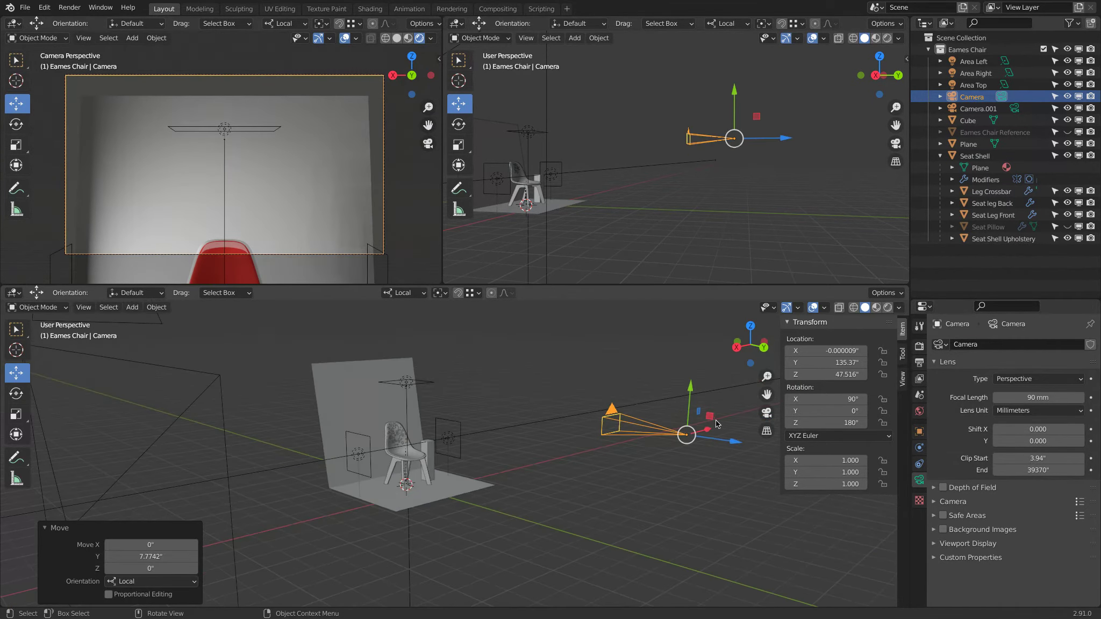
drag(838, 399, 180, 449)
Step: Slide the box sideways along X, then raise the front camera on Z and tilt it down
click(296, 167)
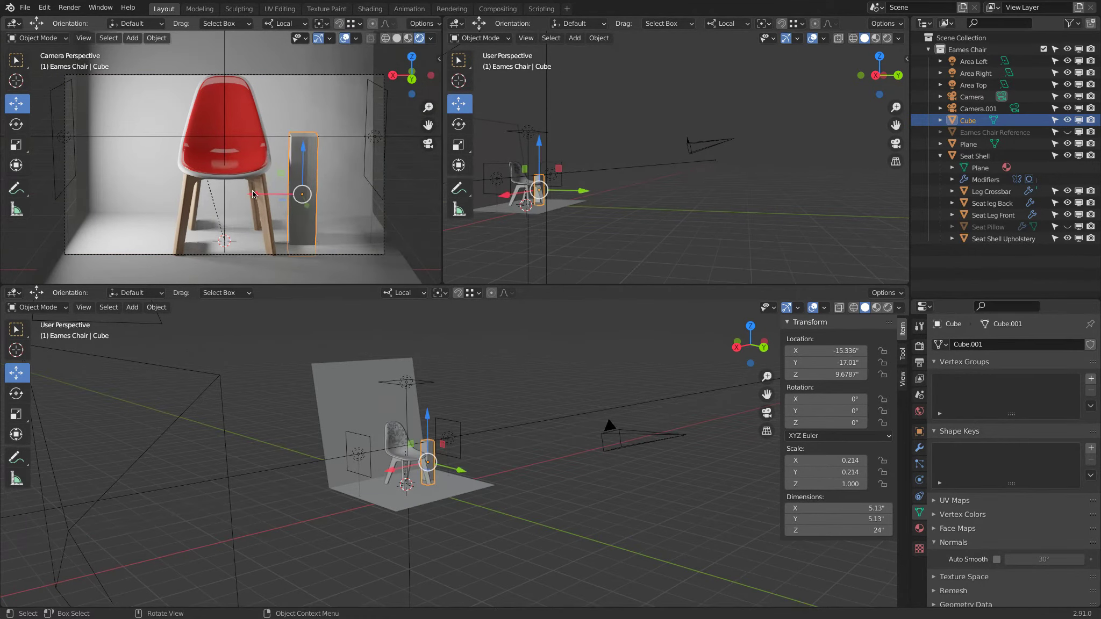
drag(255, 195, 321, 195)
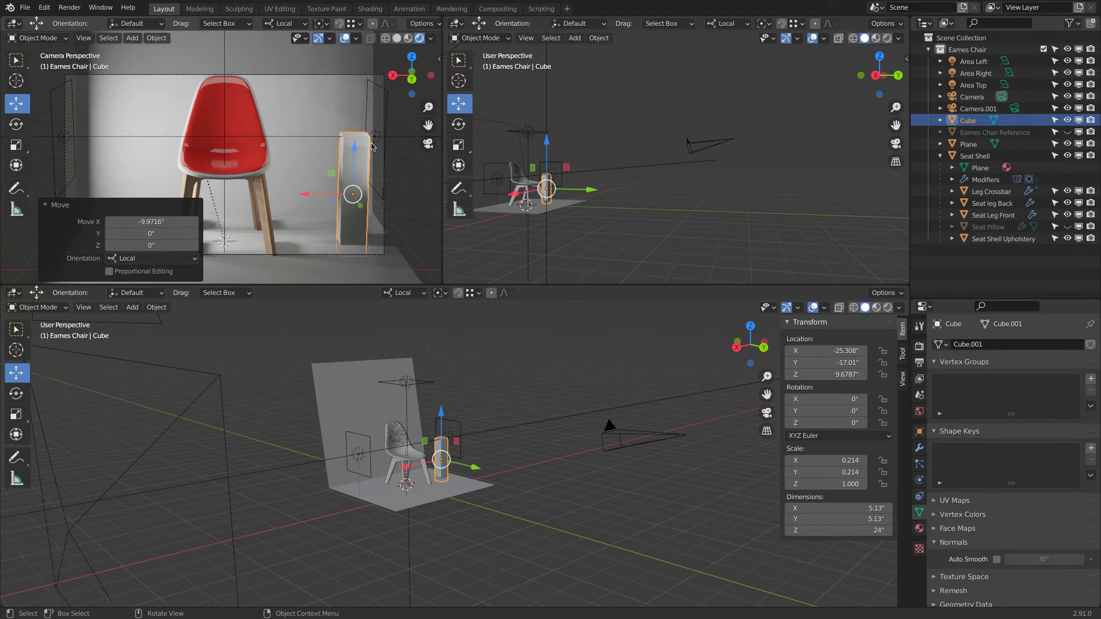
click(674, 437)
key(g)
key(z)
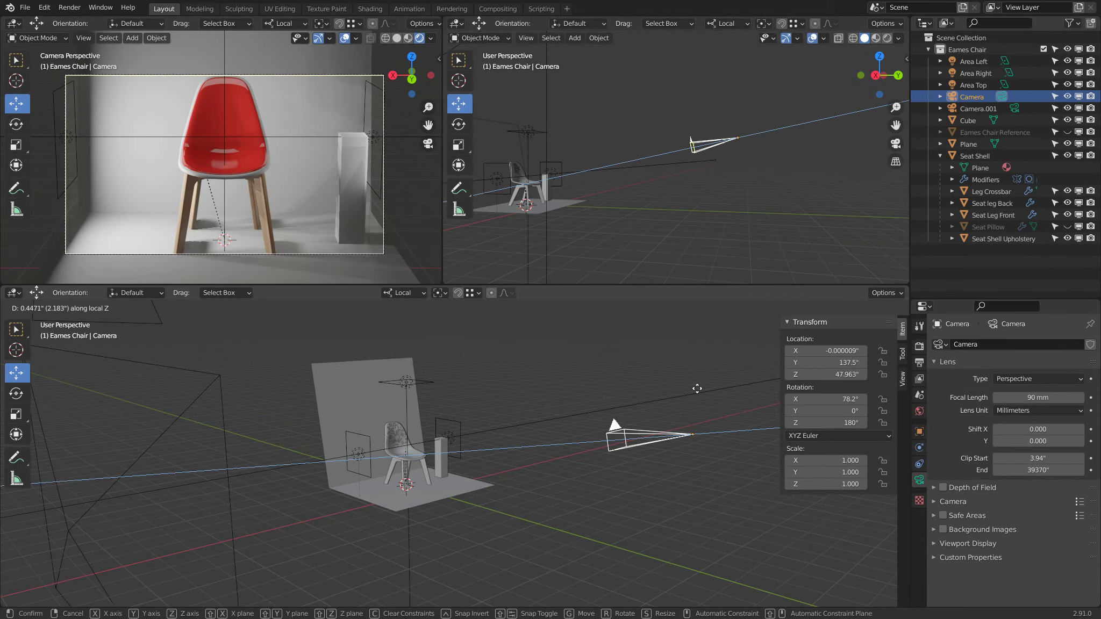
click(715, 372)
mouse_move(823, 399)
mouse_down()
mouse_move(790, 405)
mouse_move(809, 400)
mouse_up()
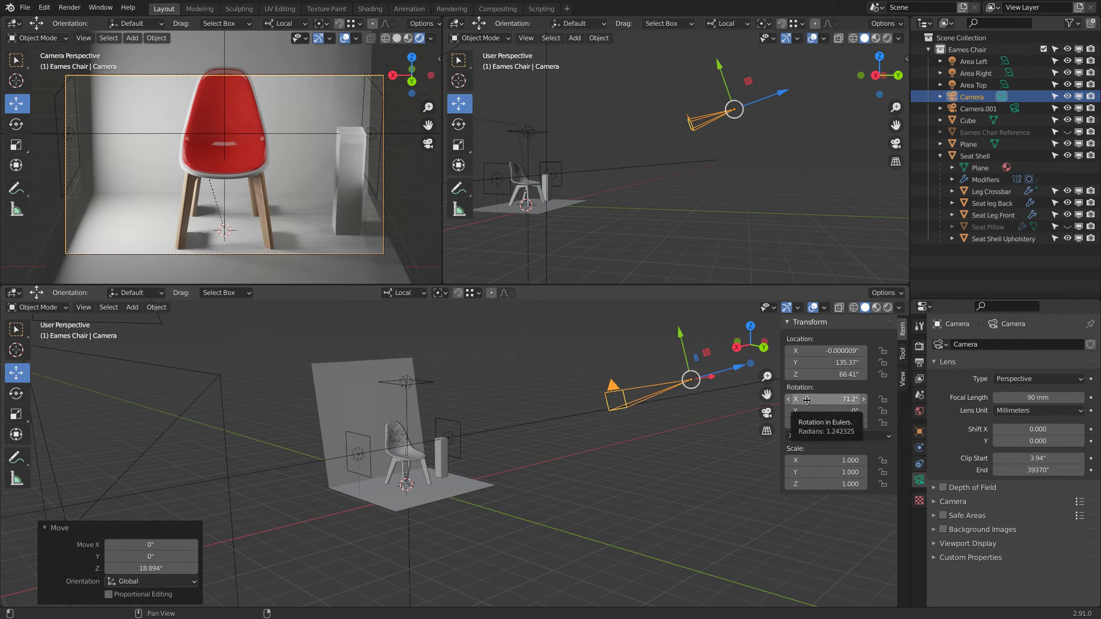
Step: Undo the camera move, shift the box along X, and readjust the camera's X rotation
key(ctrl+z)
key(ctrl+z)
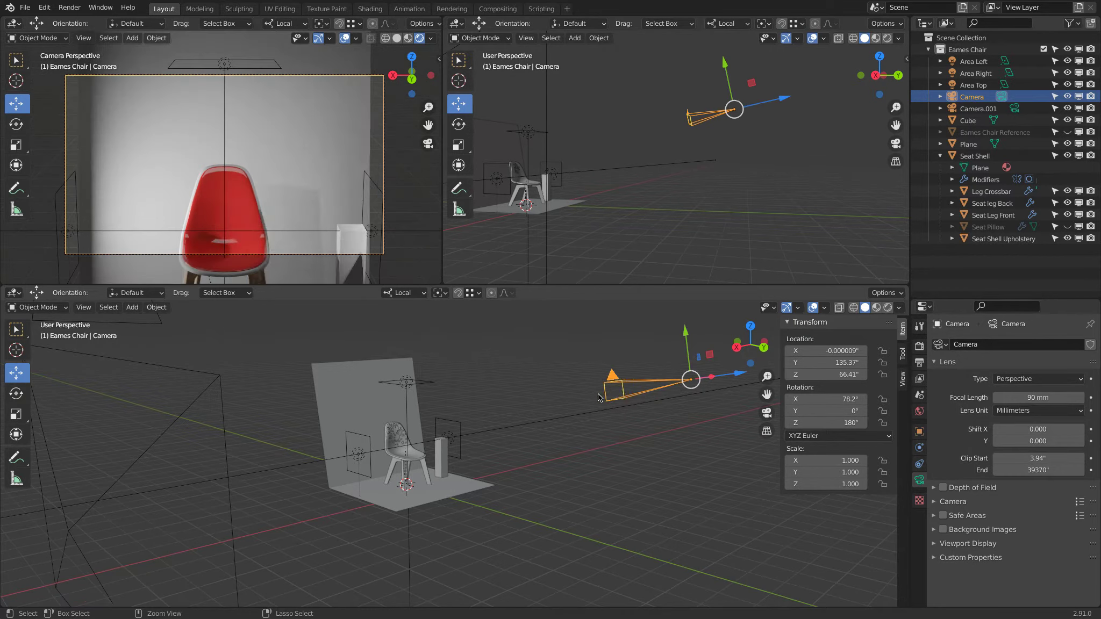
key(ctrl+z)
key(ctrl+z)
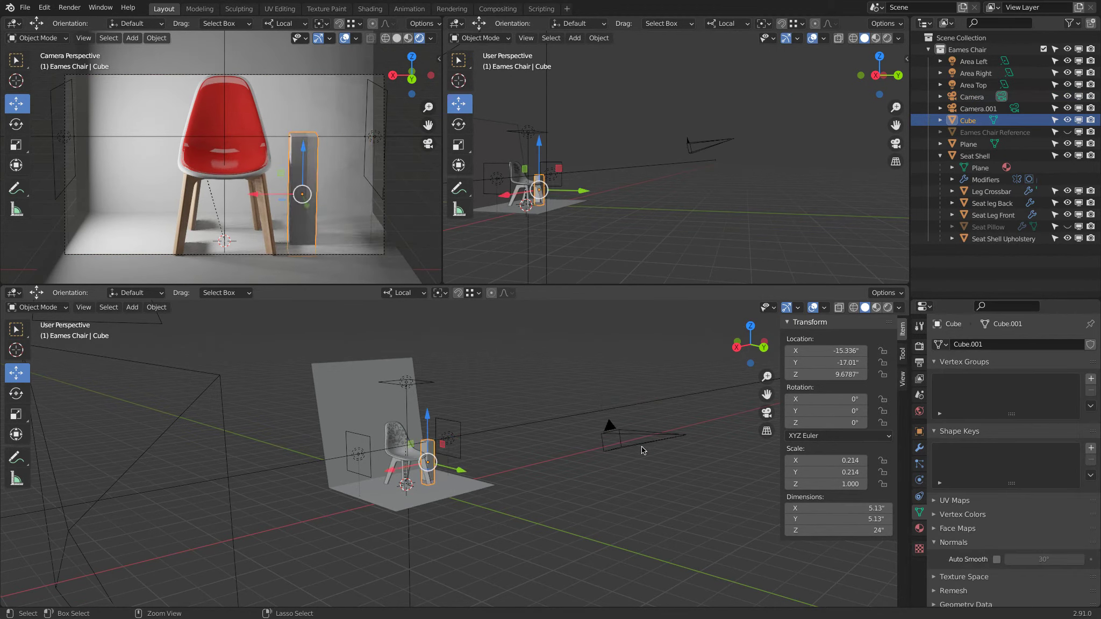
key(g)
key(x)
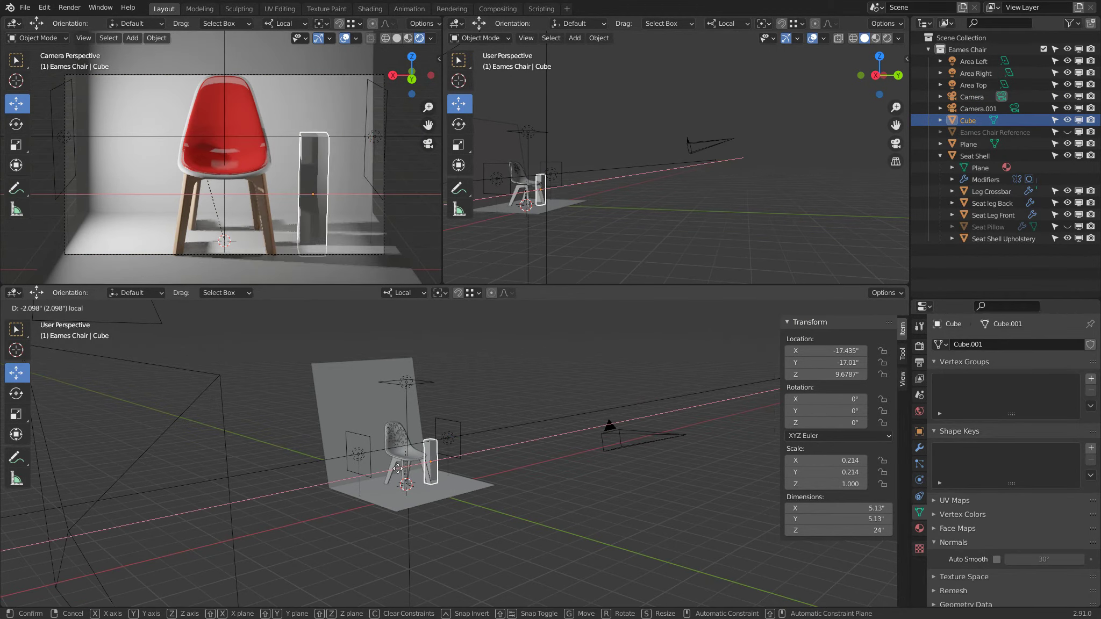
click(426, 466)
click(645, 438)
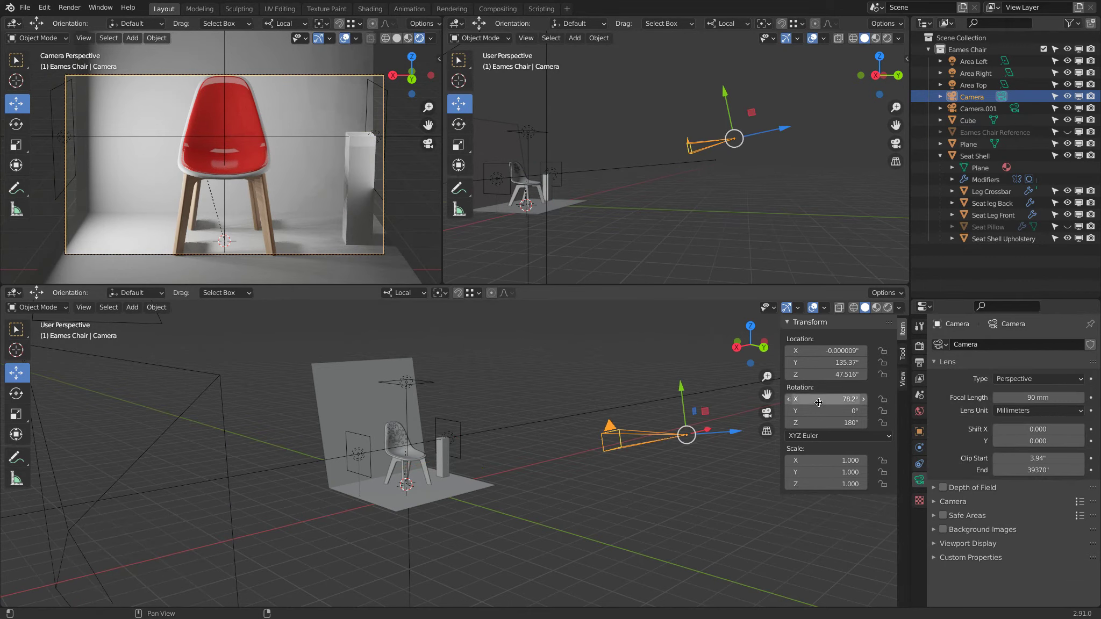
drag(818, 402, 854, 402)
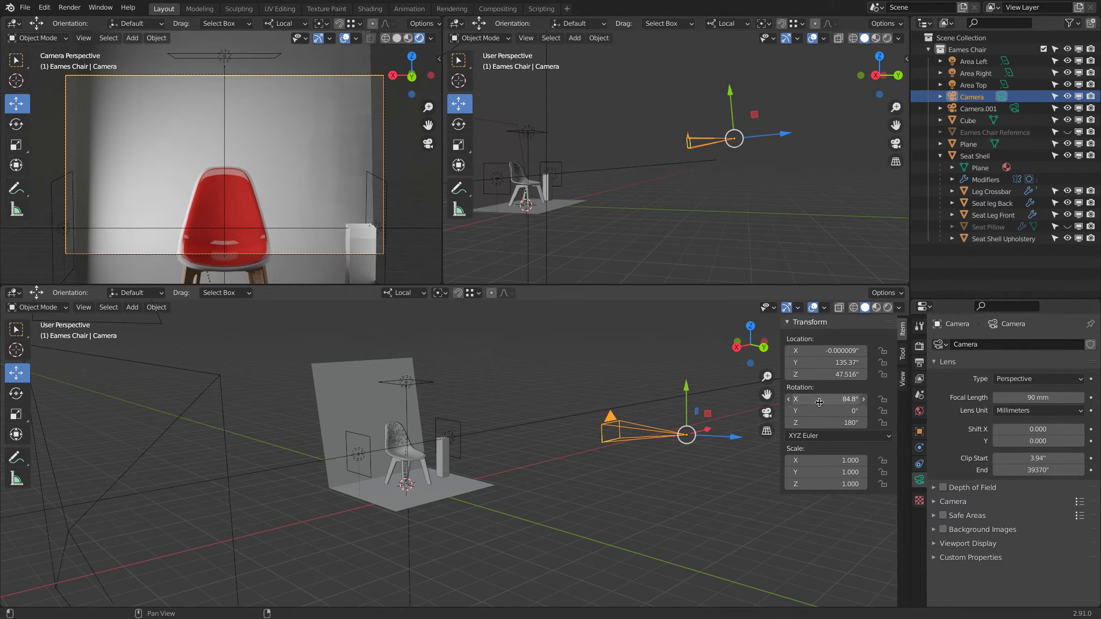
click(819, 402)
Step: Set the camera's X rotation to 90° and Shift Y to -0.550 so the whole chair fits
text(90)
key(Return)
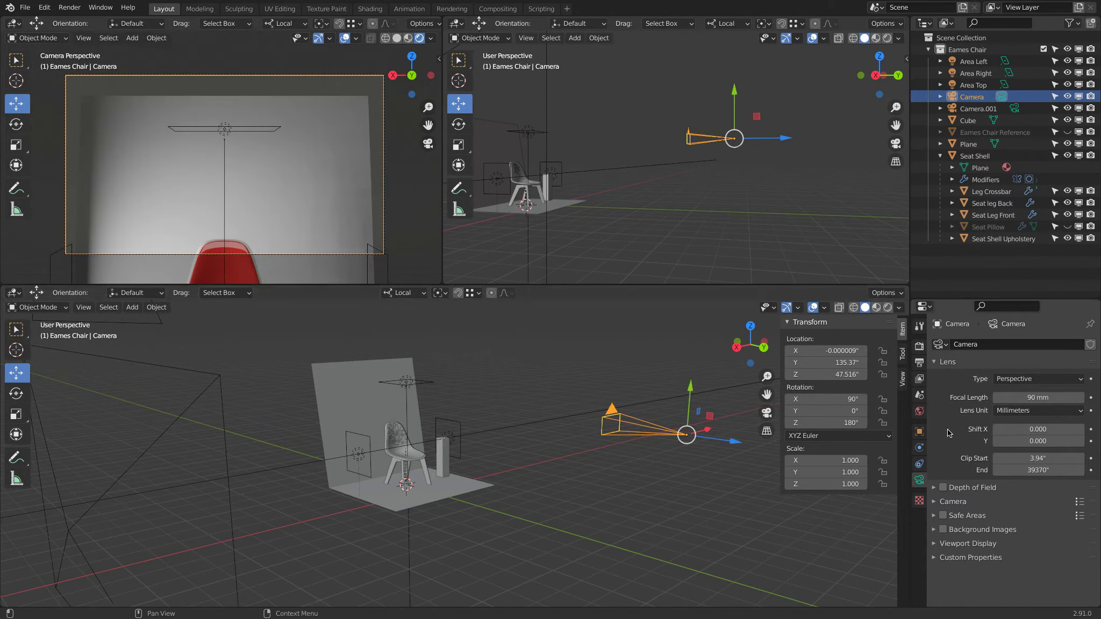
drag(1050, 442, 1003, 441)
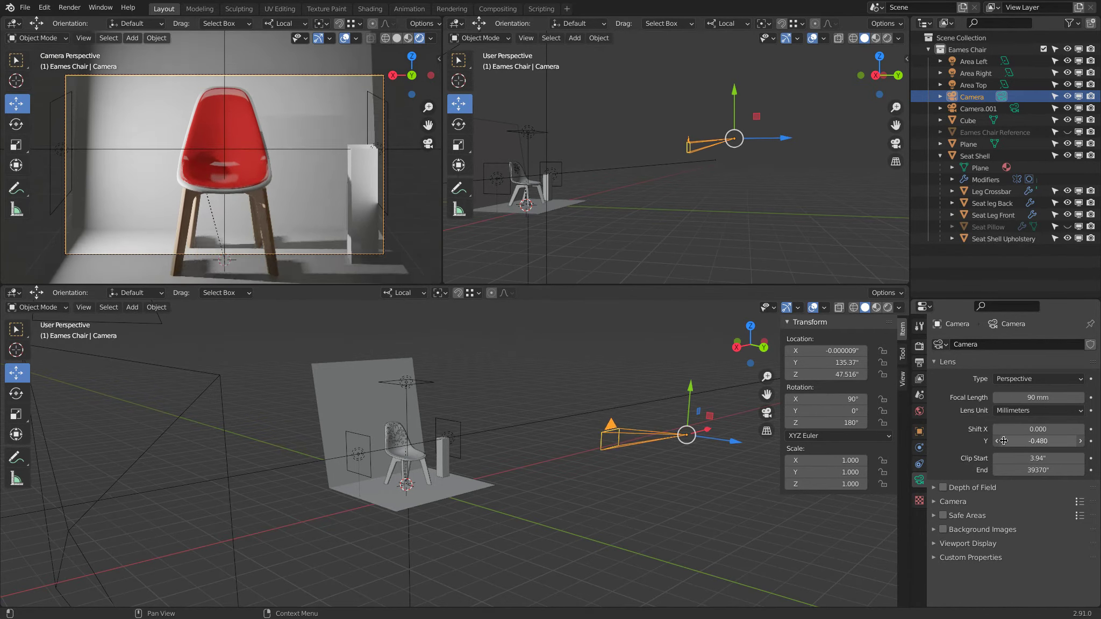
click(358, 151)
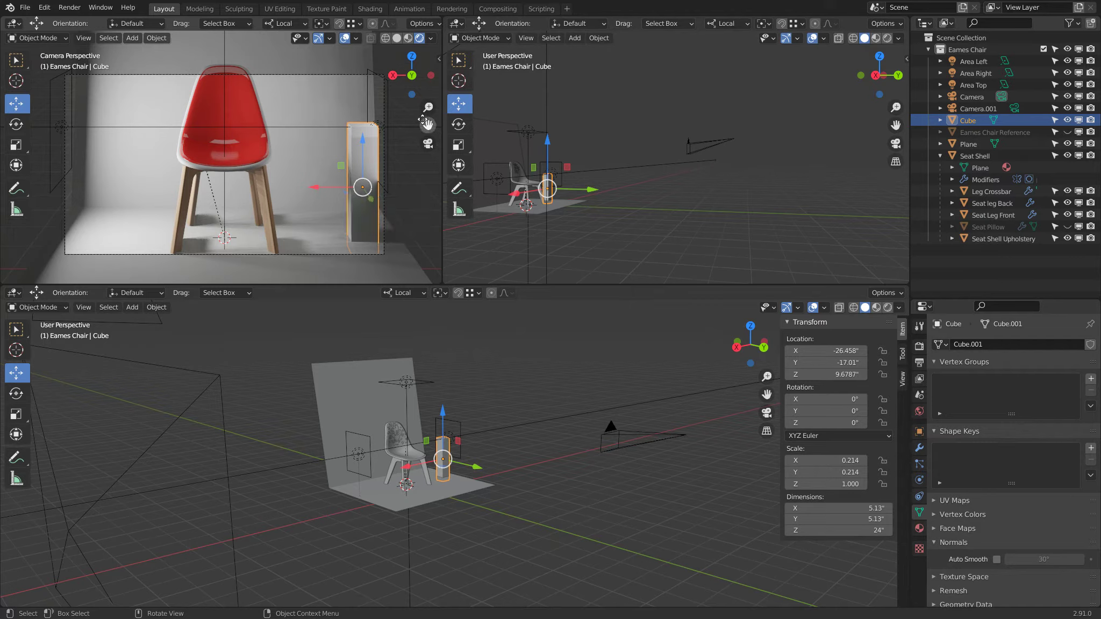
scroll(411, 119, up, 1)
scroll(411, 118, down, 2)
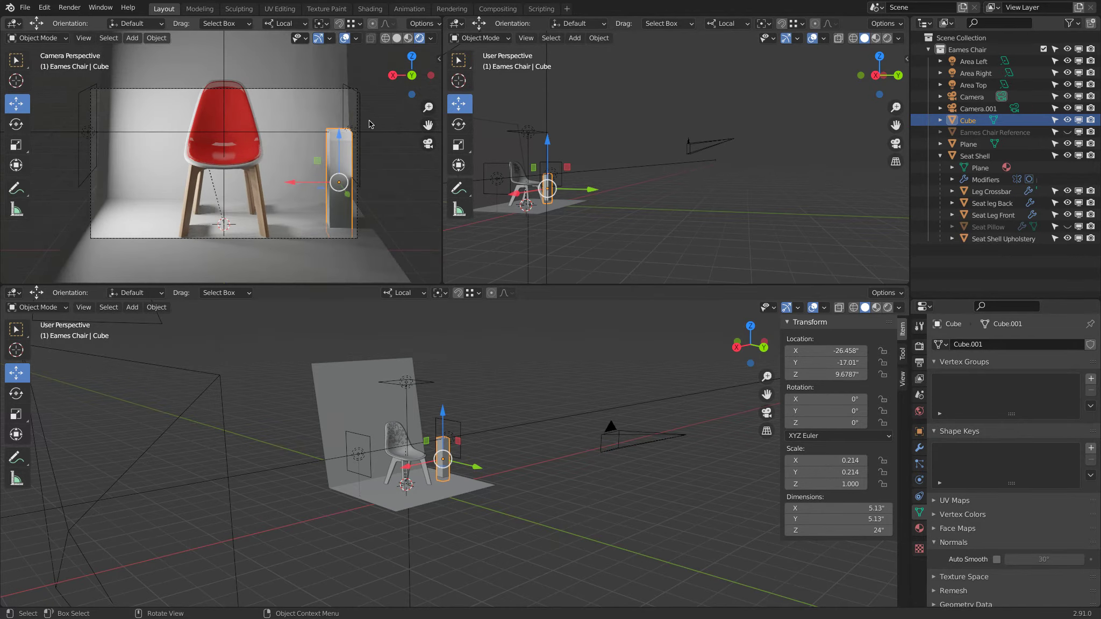
click(709, 150)
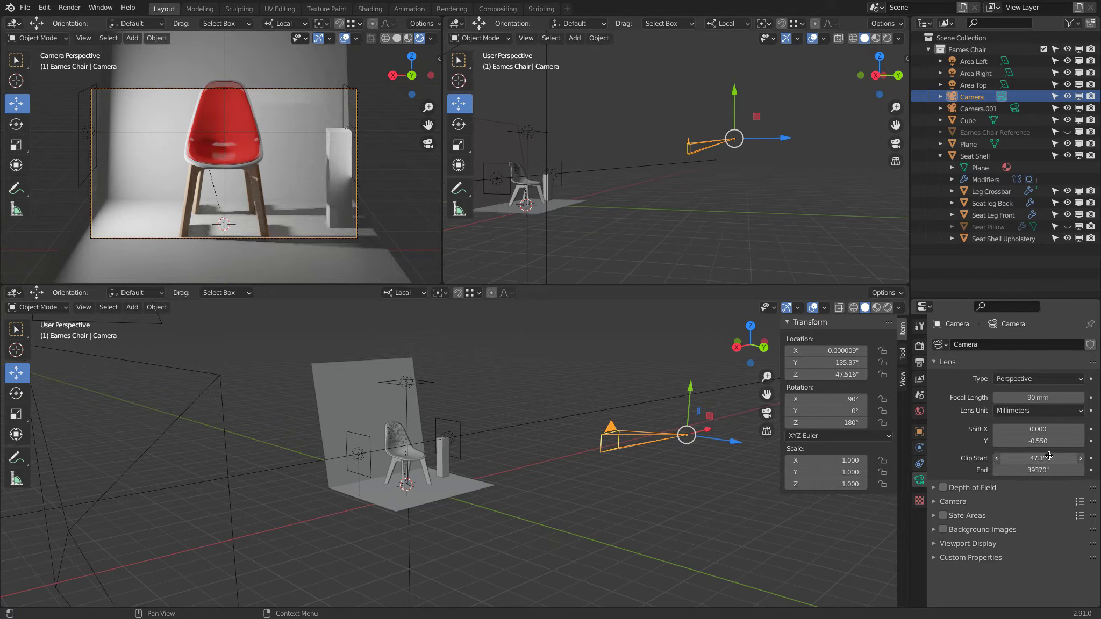
Step: Raise the camera's near clip and try far clip distances of 160 and 200
drag(1022, 457, 1070, 455)
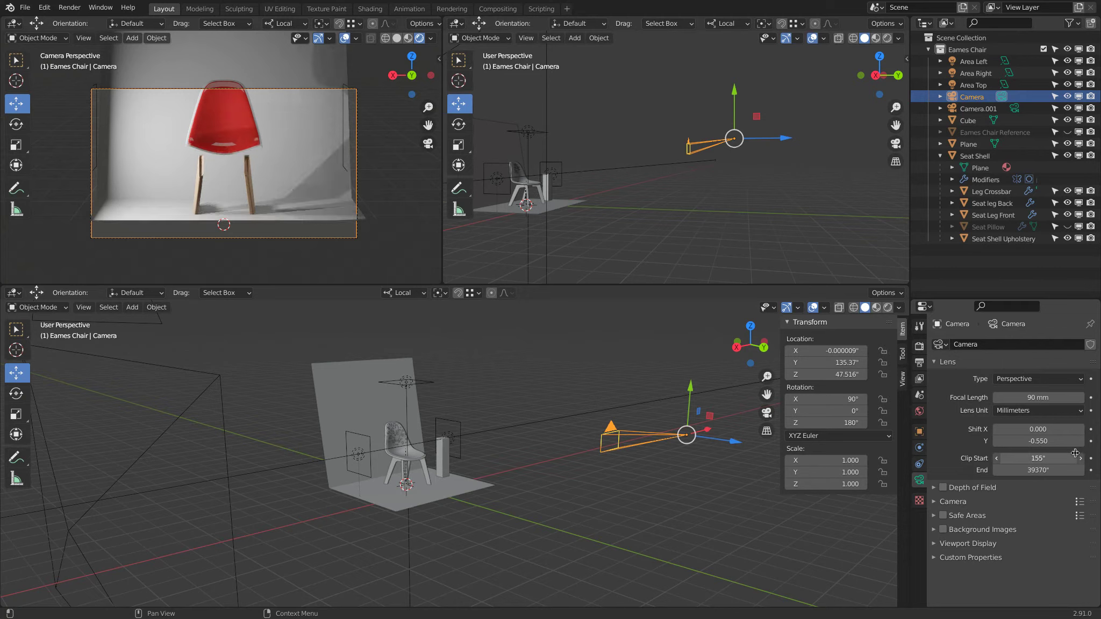
click(1047, 471)
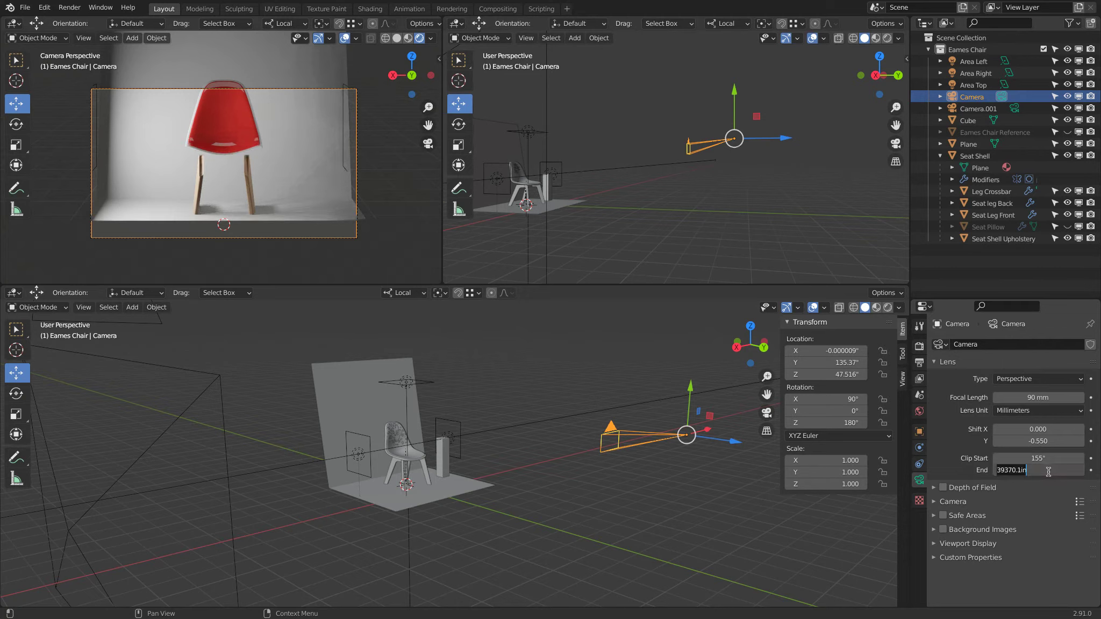
text(160)
key(Return)
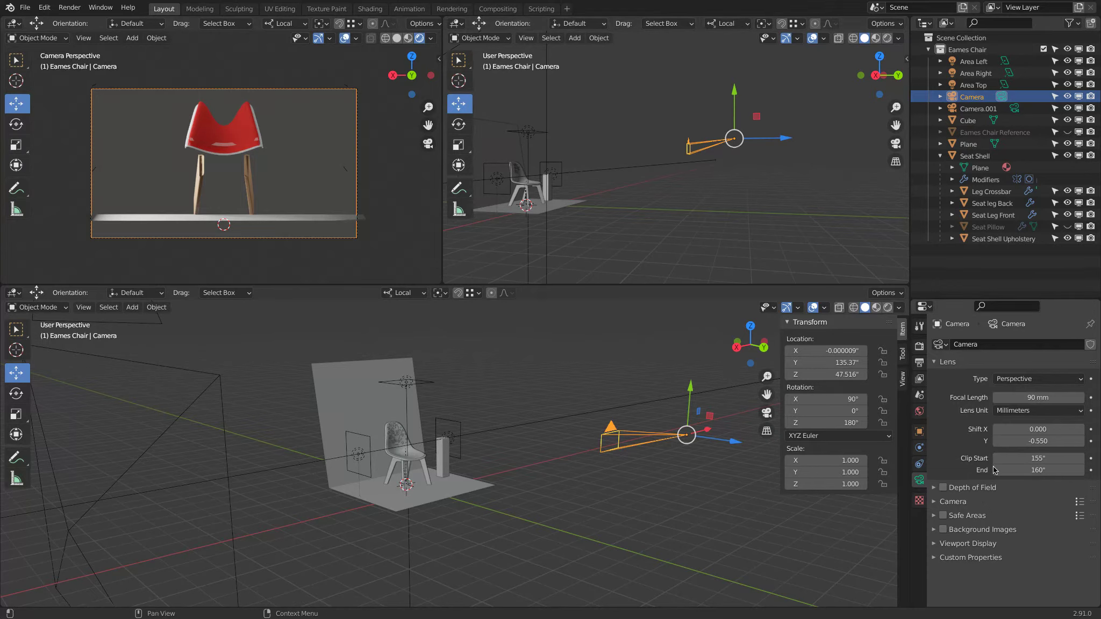
click(1027, 470)
text(200)
key(Return)
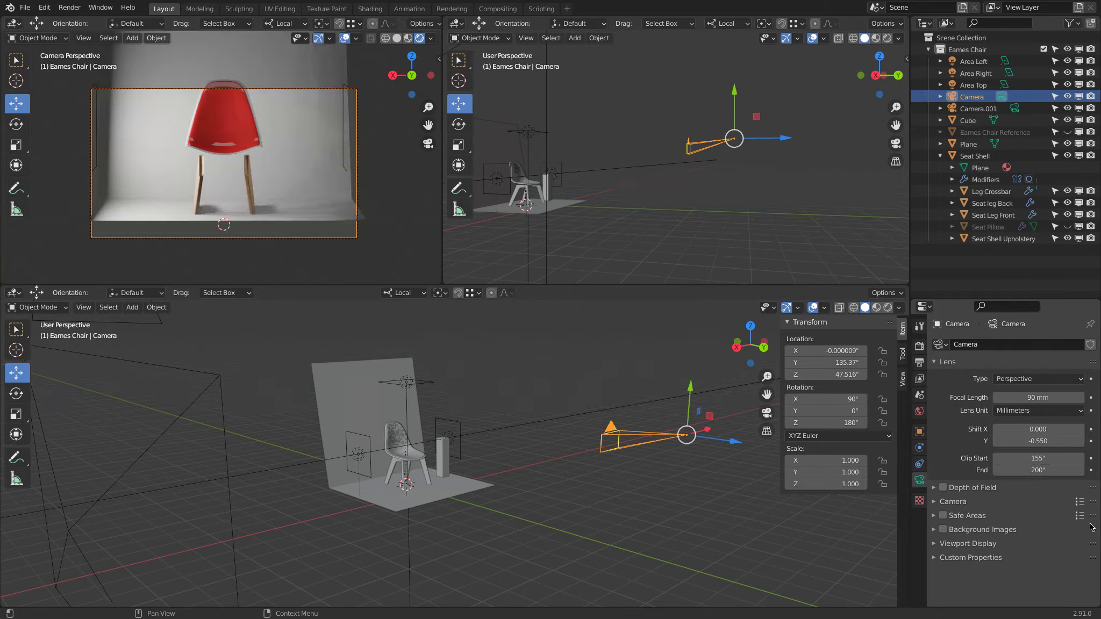
Step: Set Clip End to 300 and Clip Start to 1, then select the pillar cube
click(1035, 468)
text(300)
key(Return)
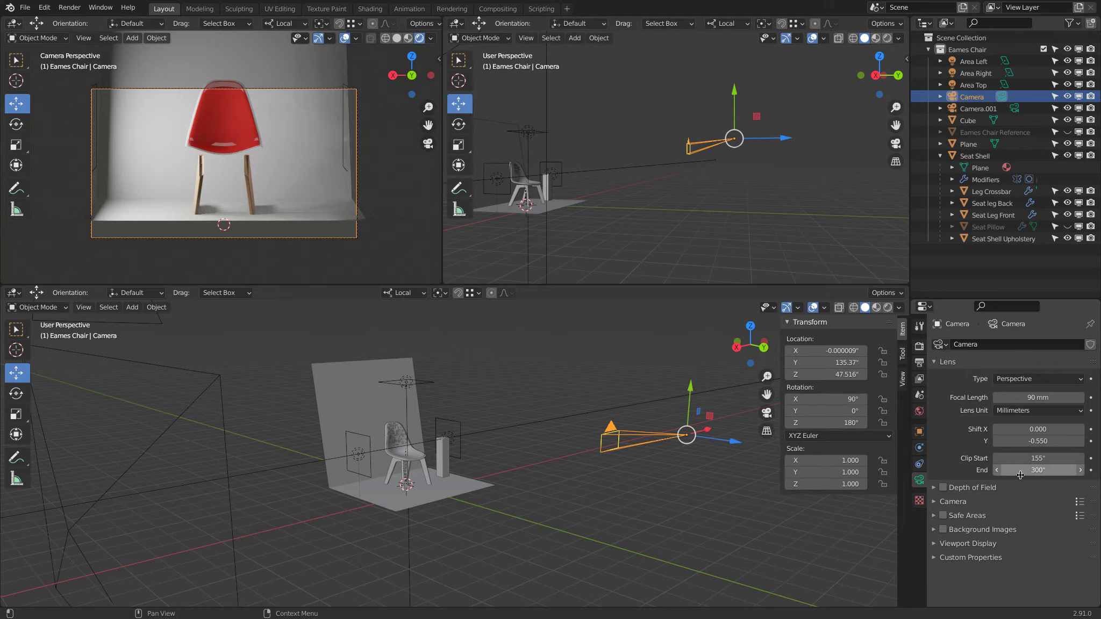
click(1007, 460)
text(1)
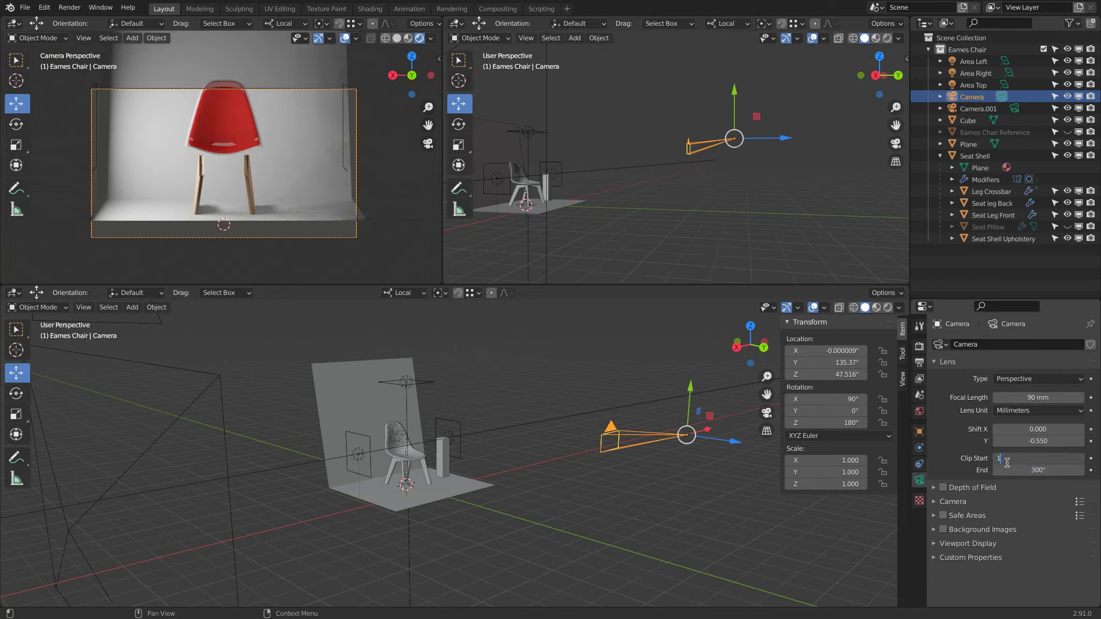
key(Return)
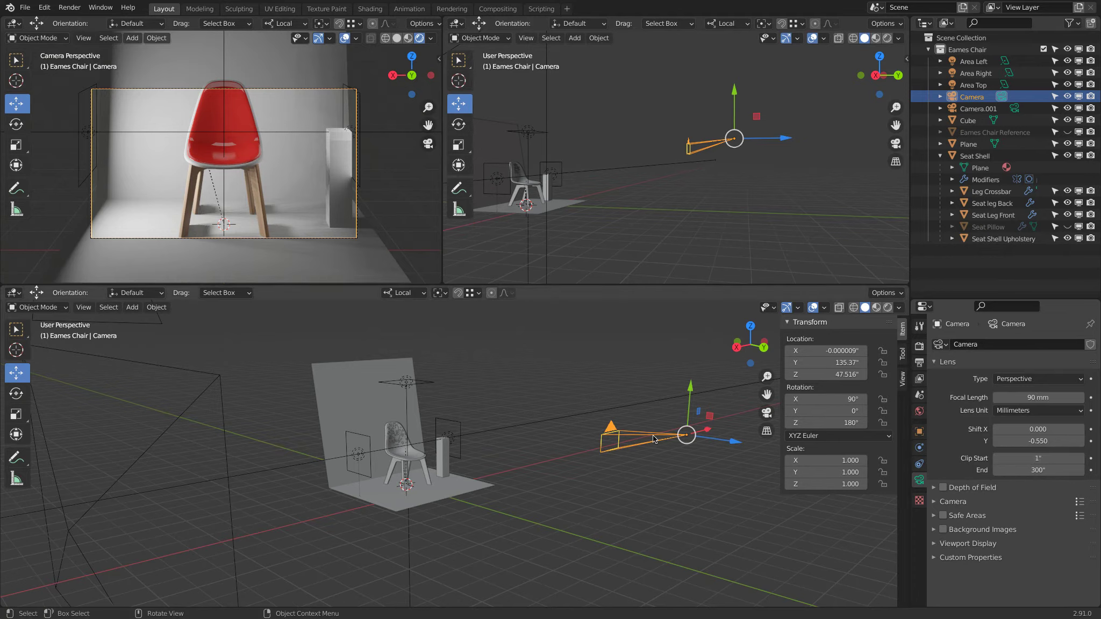
click(343, 164)
Step: Delete the pillar cube and reselect the front camera
key(Delete)
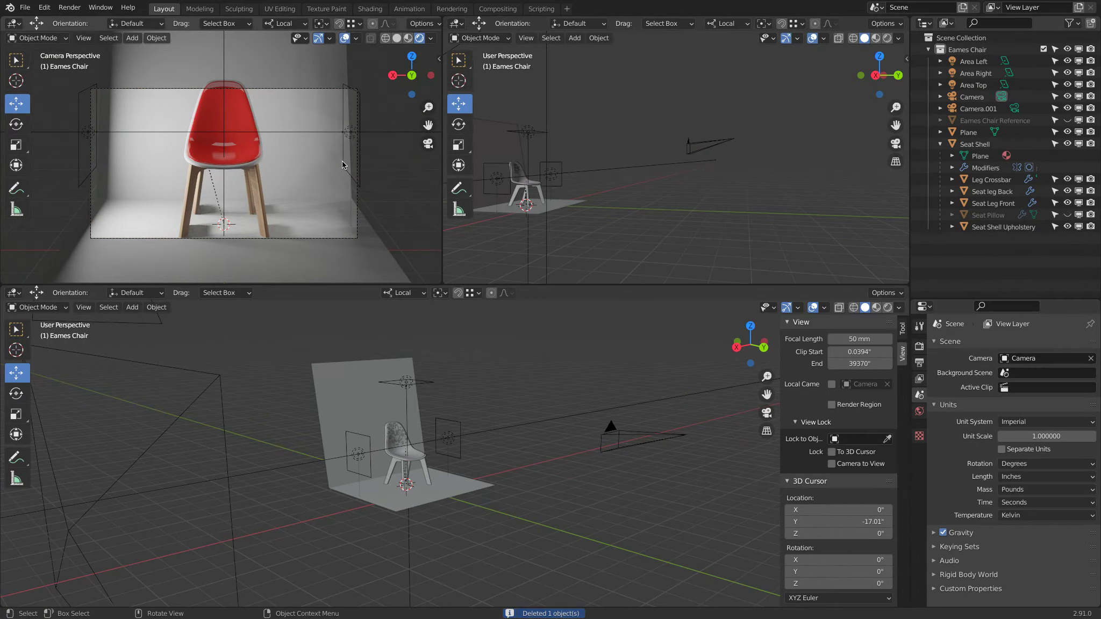
click(697, 146)
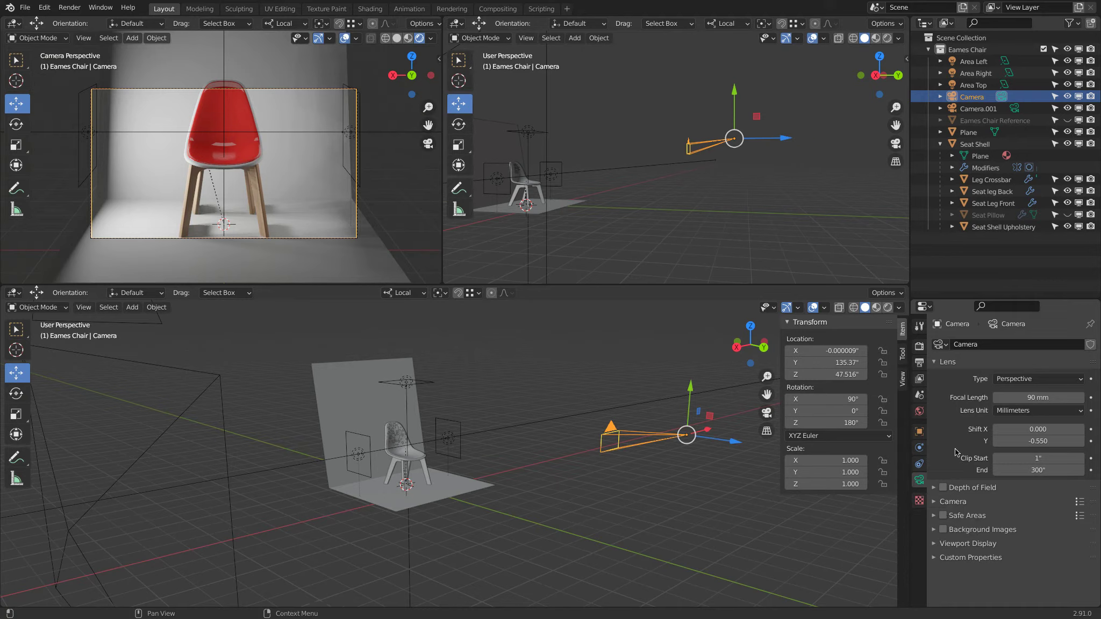
click(935, 501)
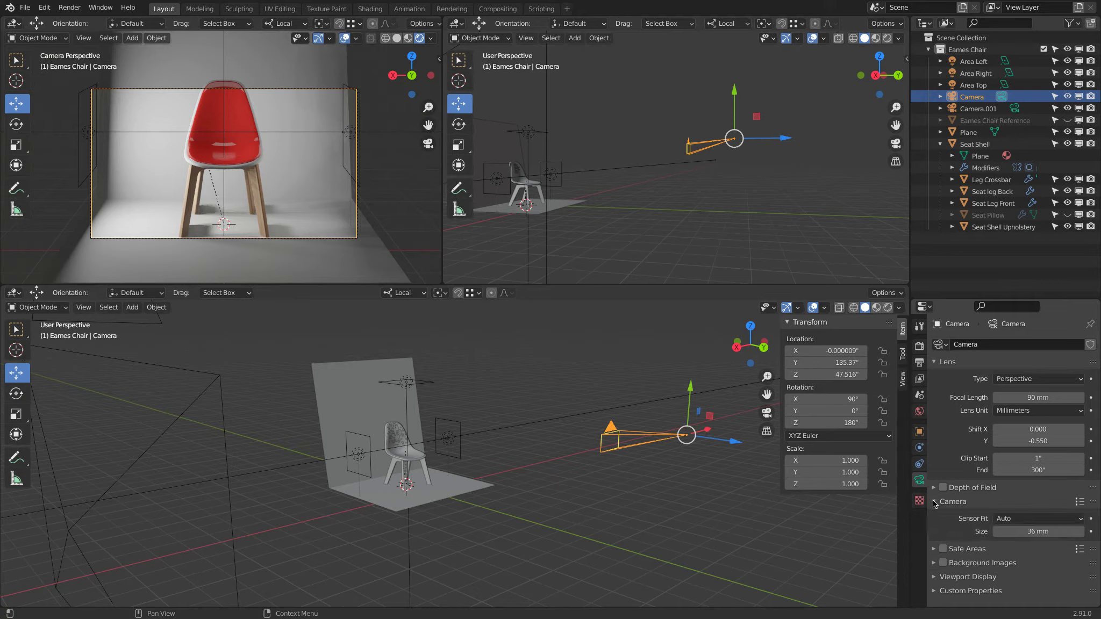
click(934, 502)
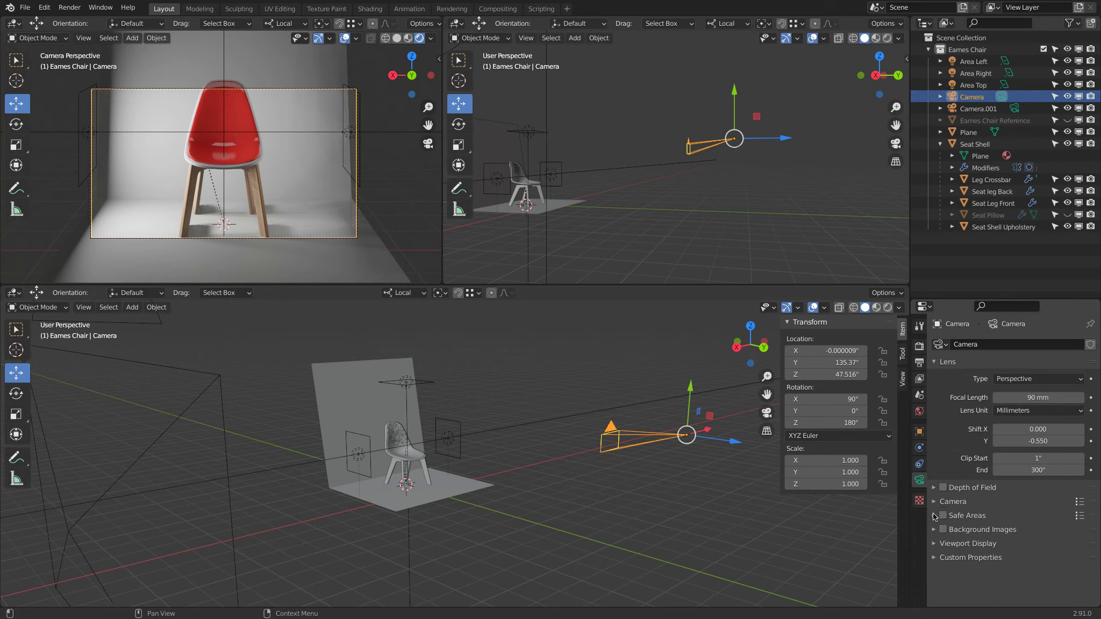
Step: Browse the camera's Safe Areas and Background Images panels, then expand Viewport Display
click(935, 516)
click(935, 515)
click(935, 530)
click(935, 530)
click(935, 543)
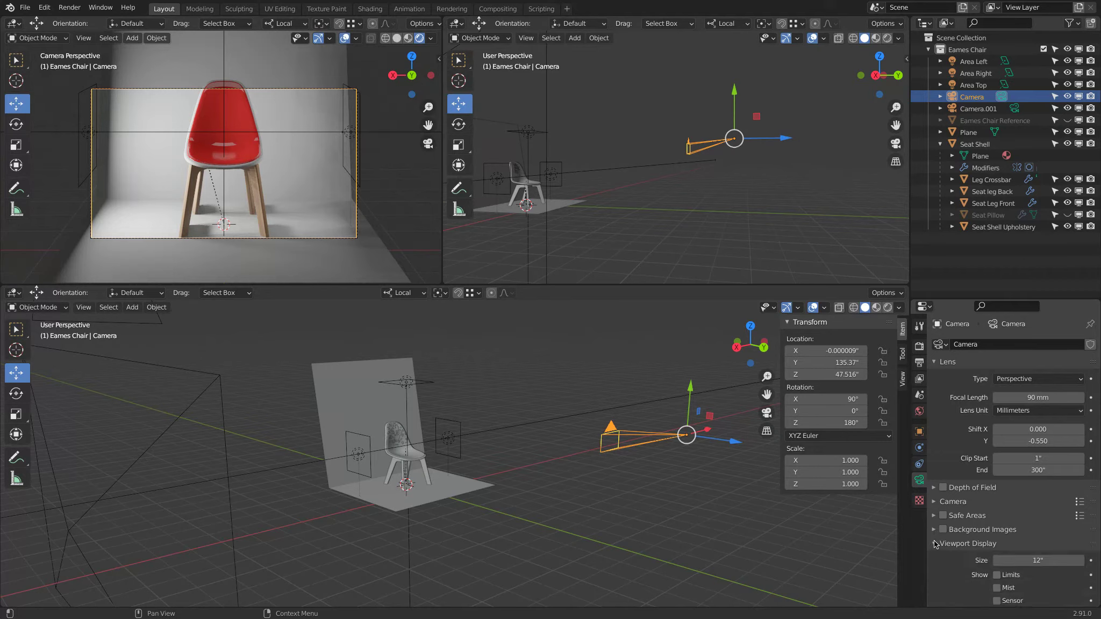
scroll(936, 545, down, 3)
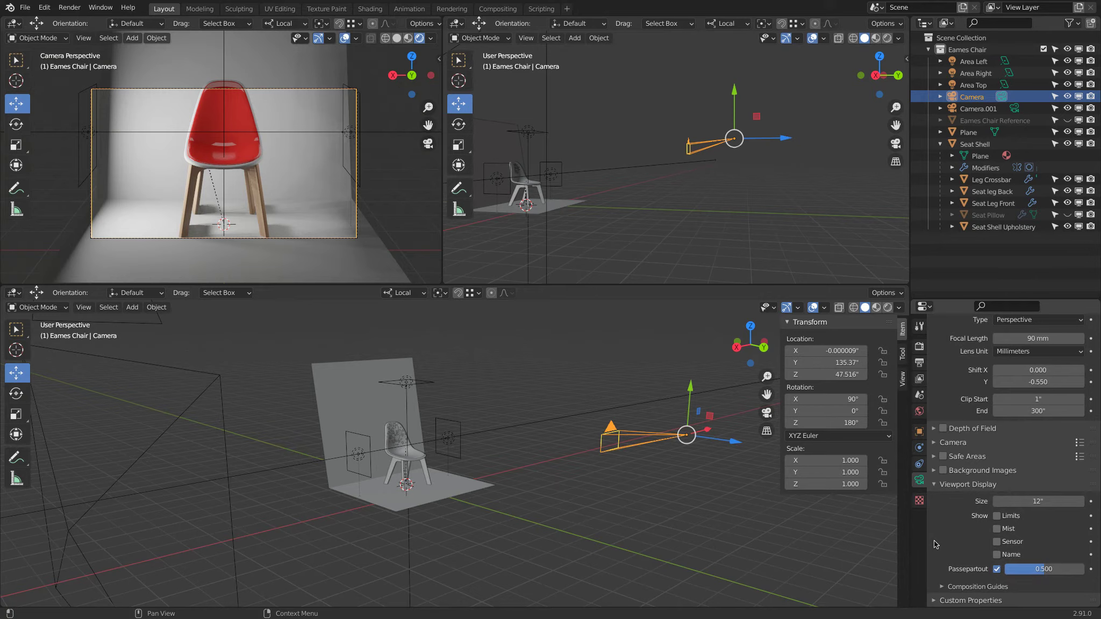
Step: Set the camera passepartout to 1.0 to fully darken everything outside the frame
click(997, 516)
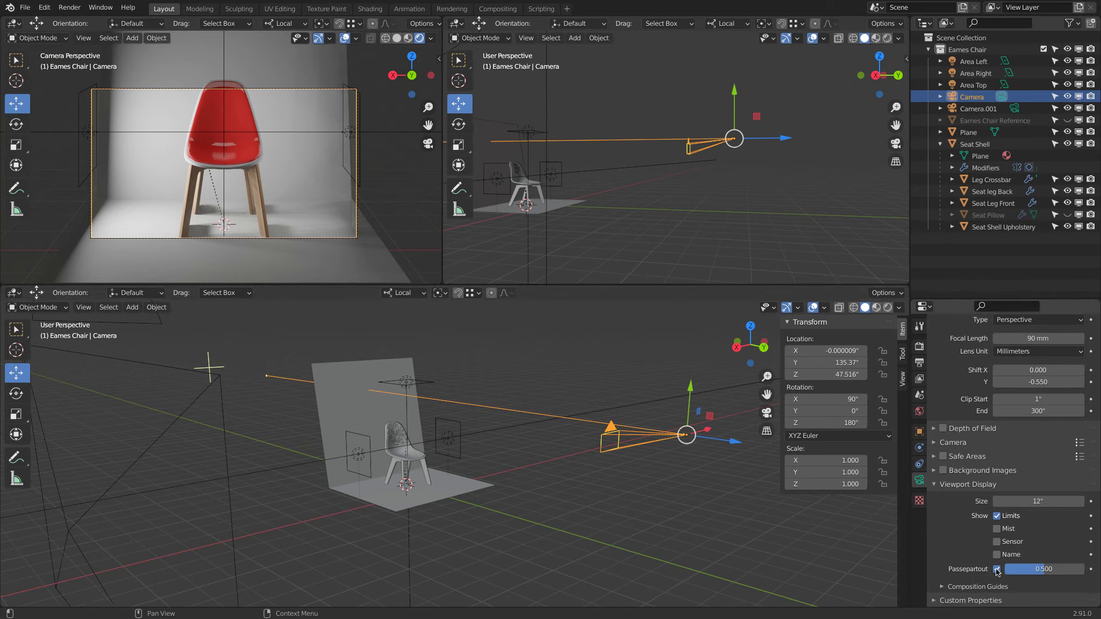
click(997, 516)
drag(1043, 572, 1085, 571)
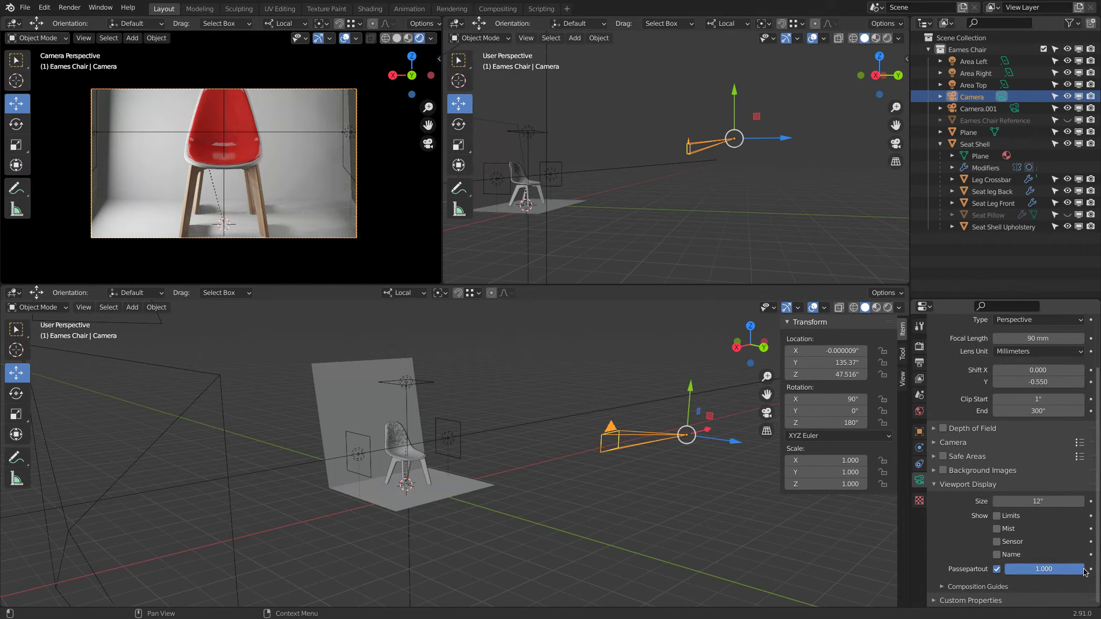
click(997, 569)
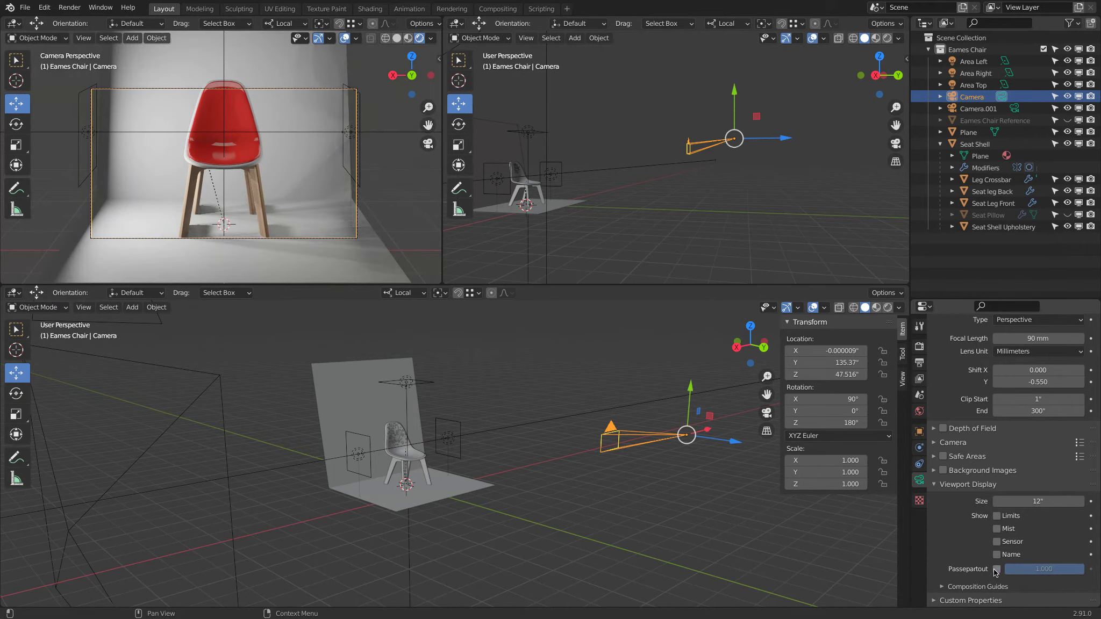
click(996, 569)
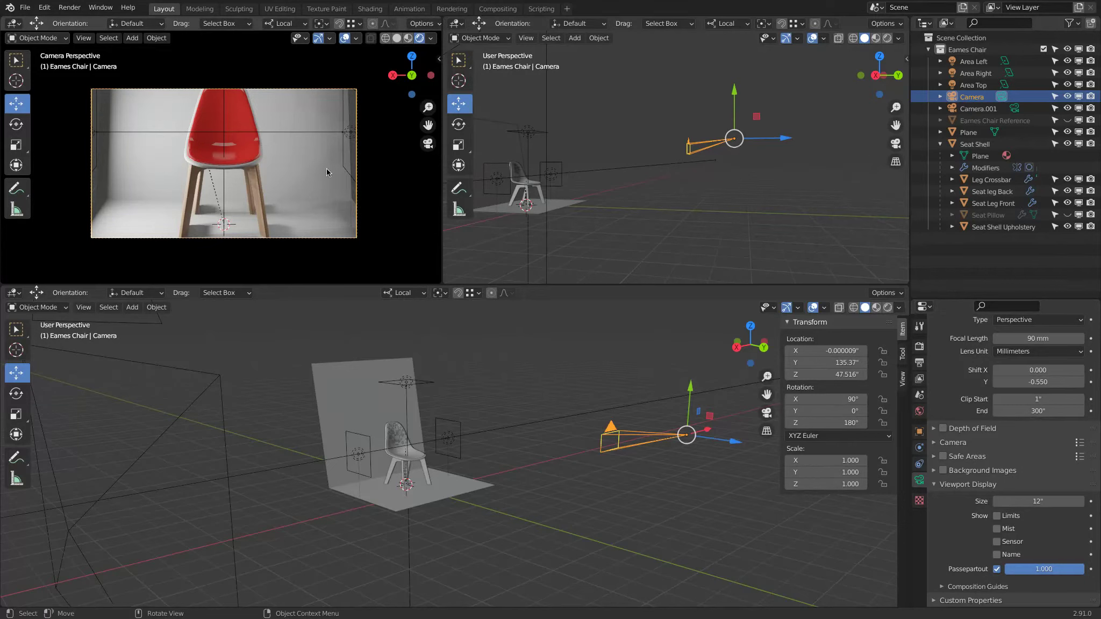
Step: Enable the Thirds composition guide after trying the Diagonal and Center guides
click(946, 592)
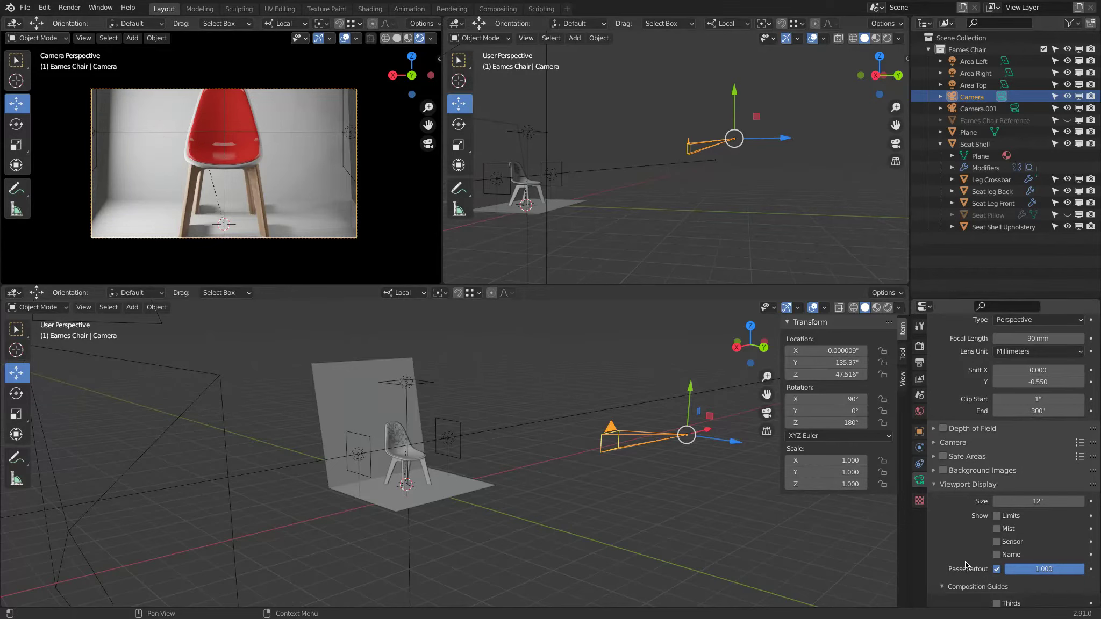
scroll(968, 554, down, 5)
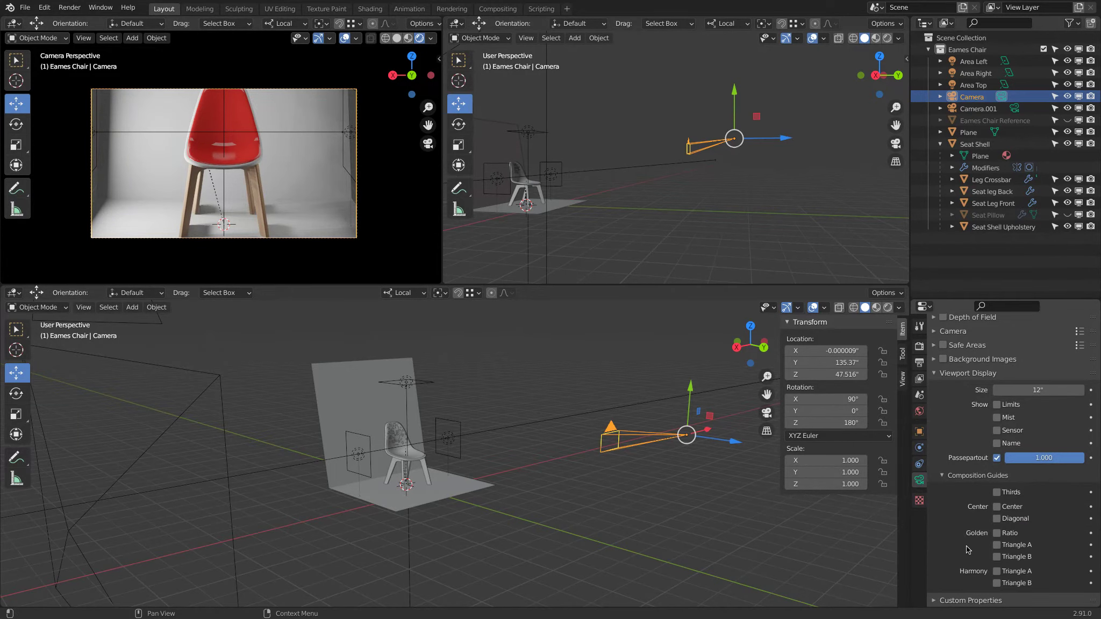
click(997, 518)
click(996, 507)
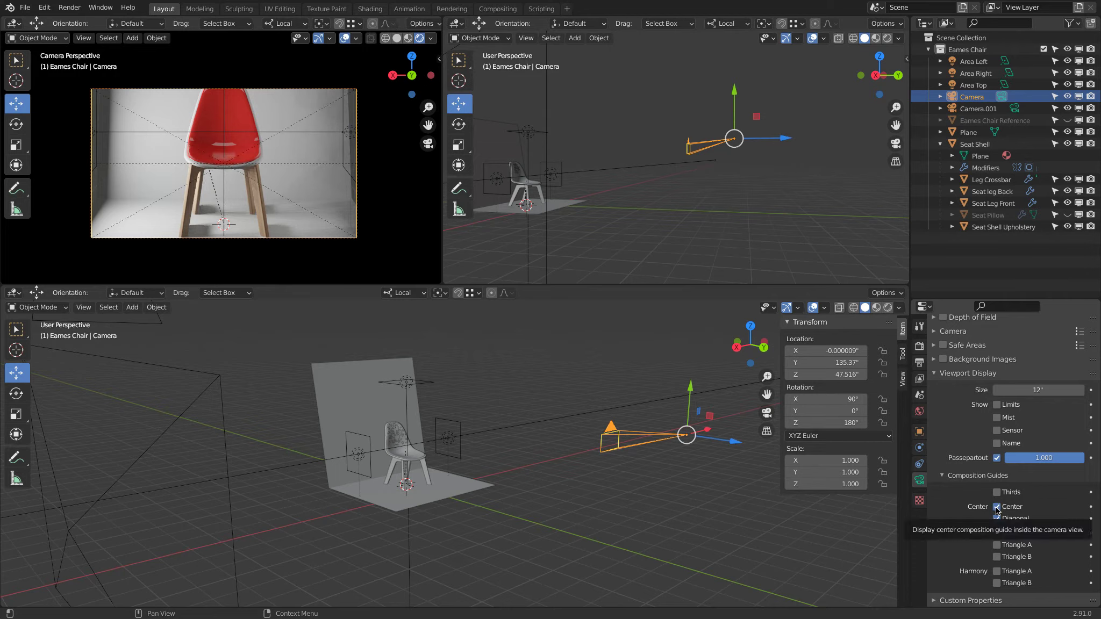
click(996, 493)
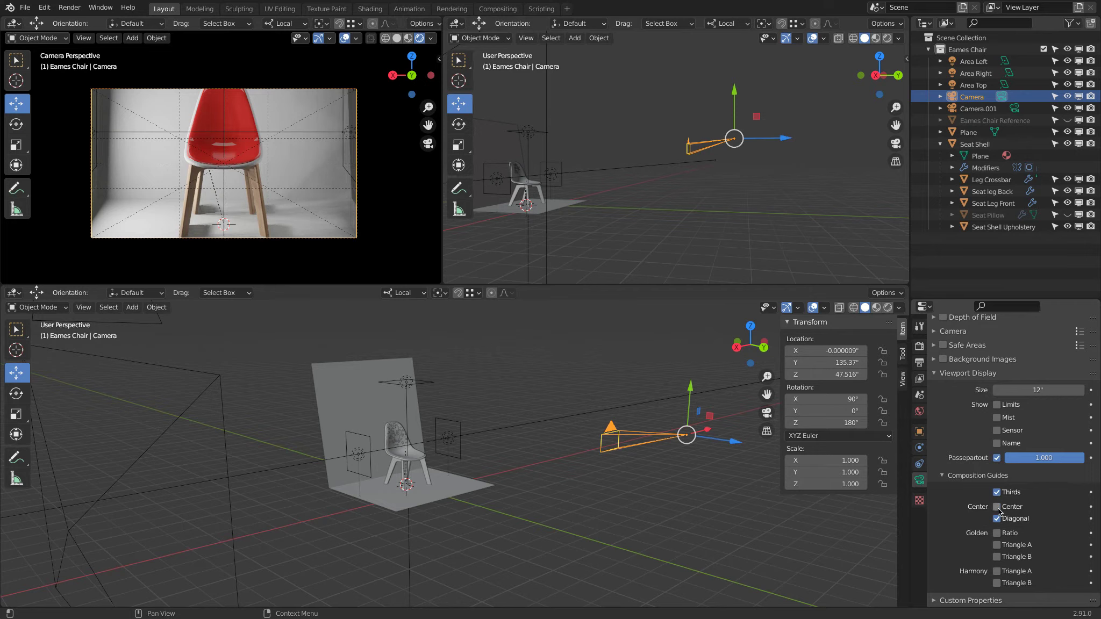
click(997, 519)
click(997, 493)
click(997, 492)
click(943, 475)
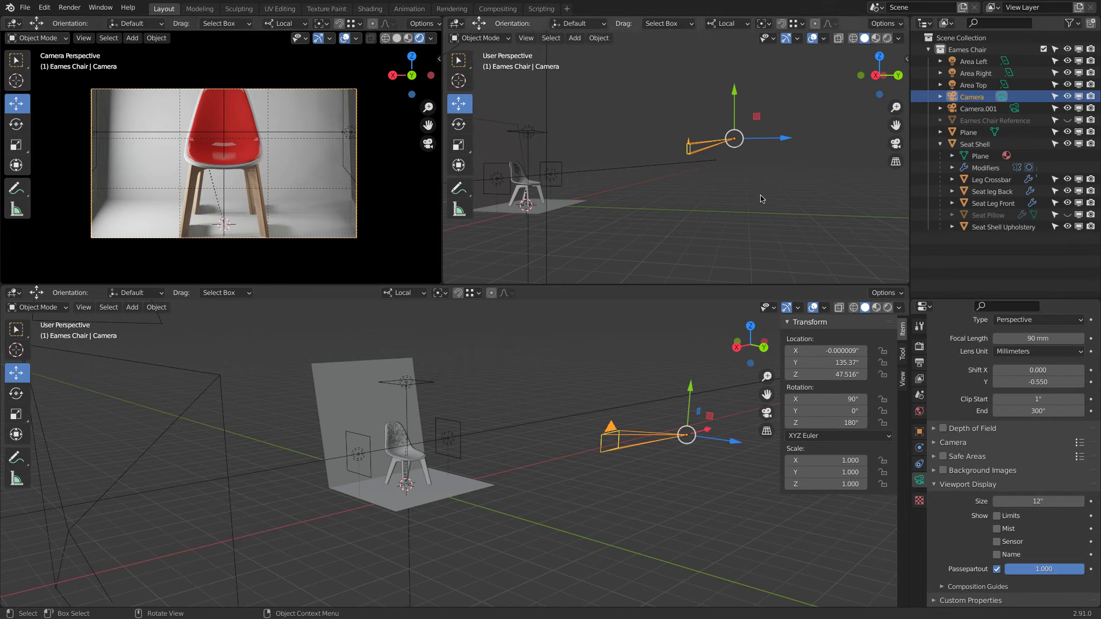
scroll(1041, 463, up, 3)
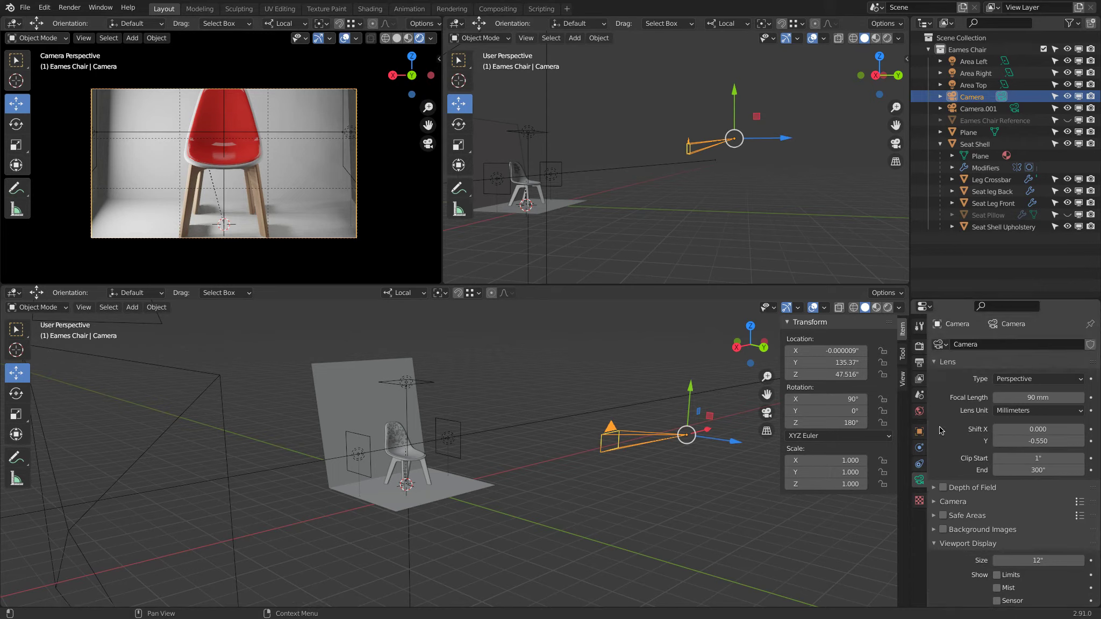
Step: Set the render resolution to 2000 × 1000 px in Output properties
click(936, 364)
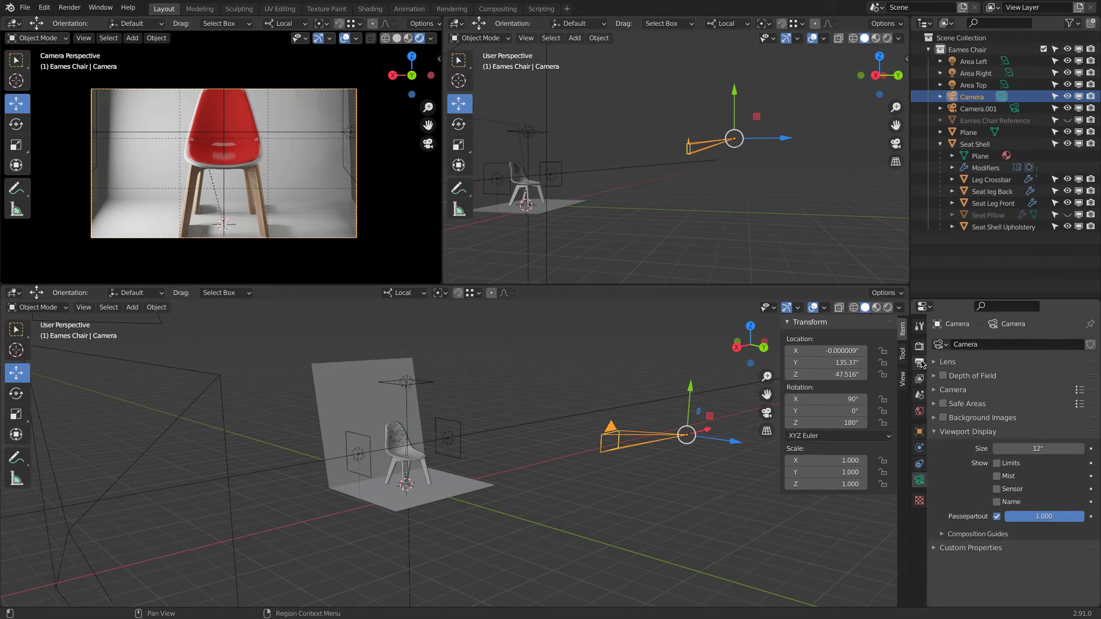
click(920, 363)
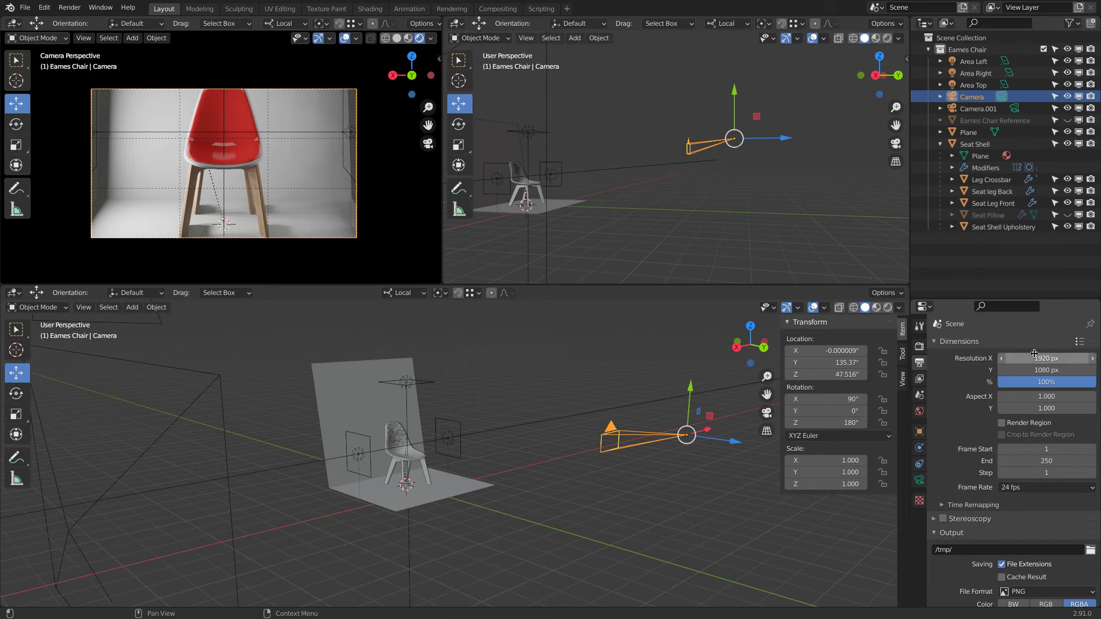
click(1026, 358)
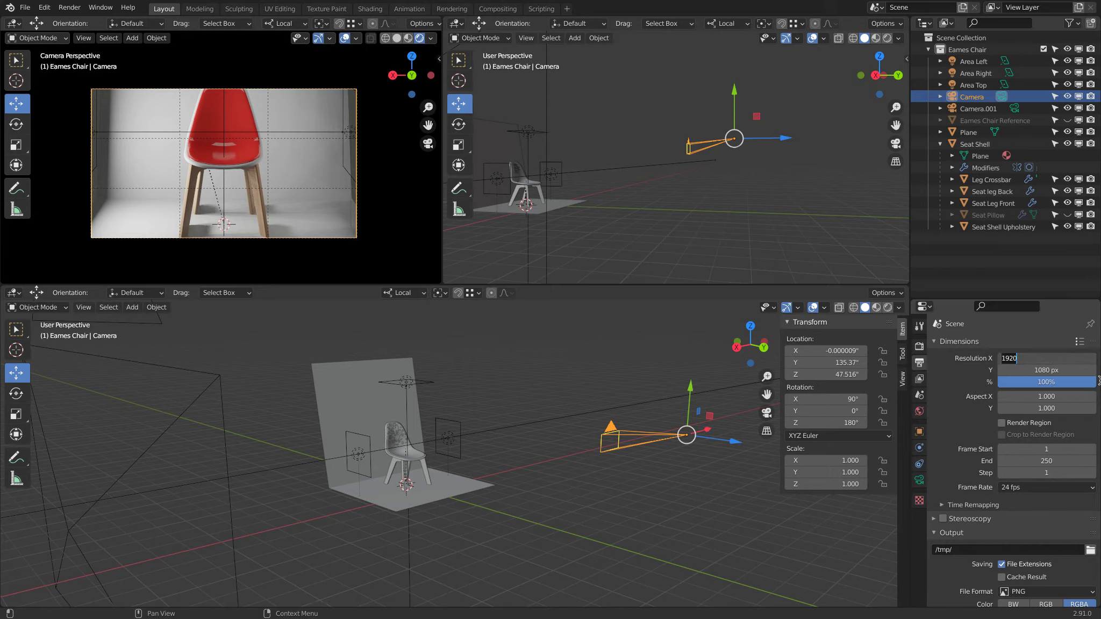
text(2000)
key(Tab)
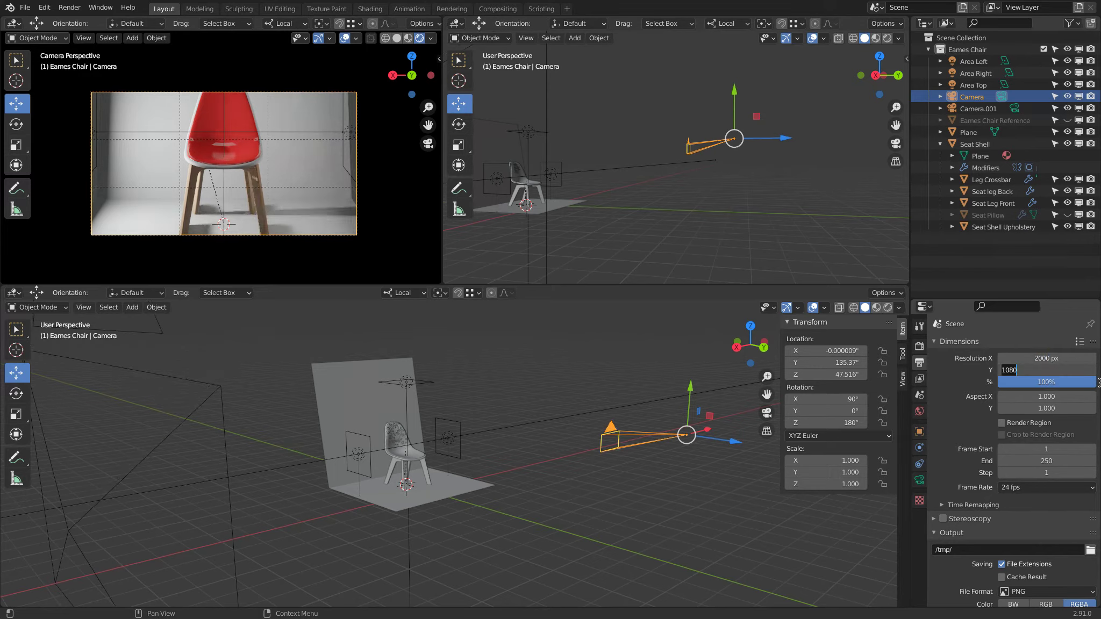
text(1000)
key(Return)
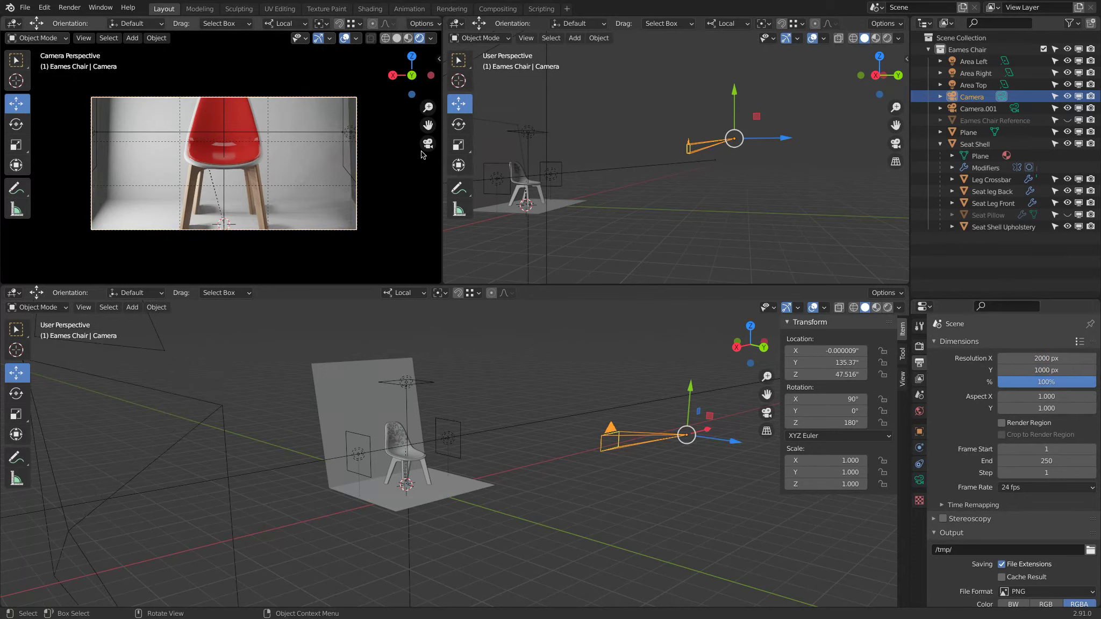
Step: Try alternative render resolutions such as 800 × 800 px and 200 px width
click(1071, 361)
text(1000)
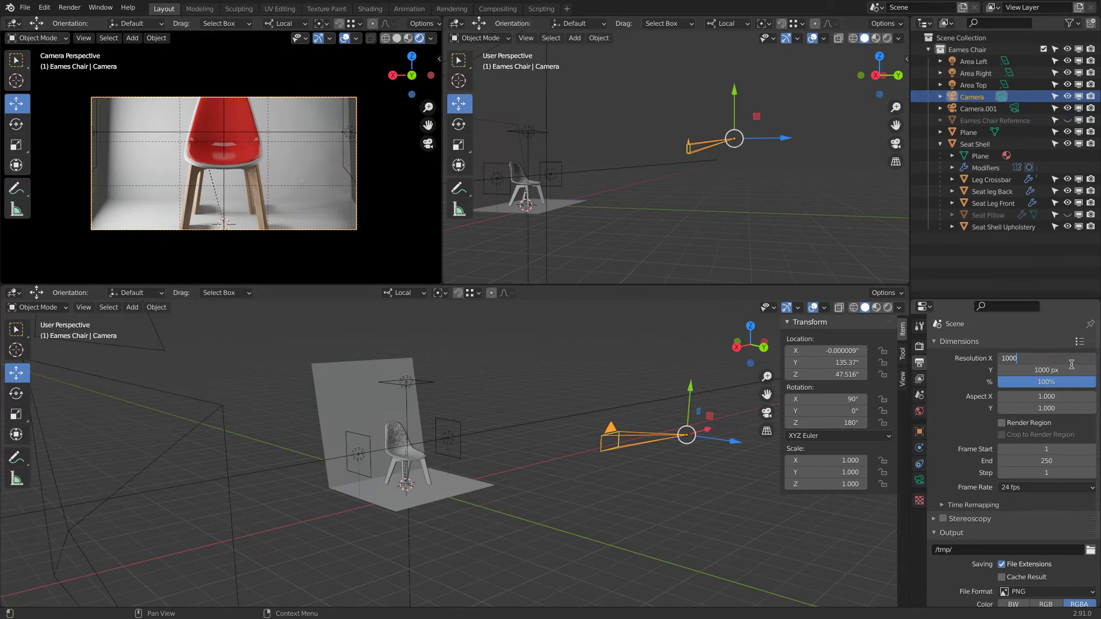
key(Return)
click(1075, 360)
text(800)
key(Tab)
text(800)
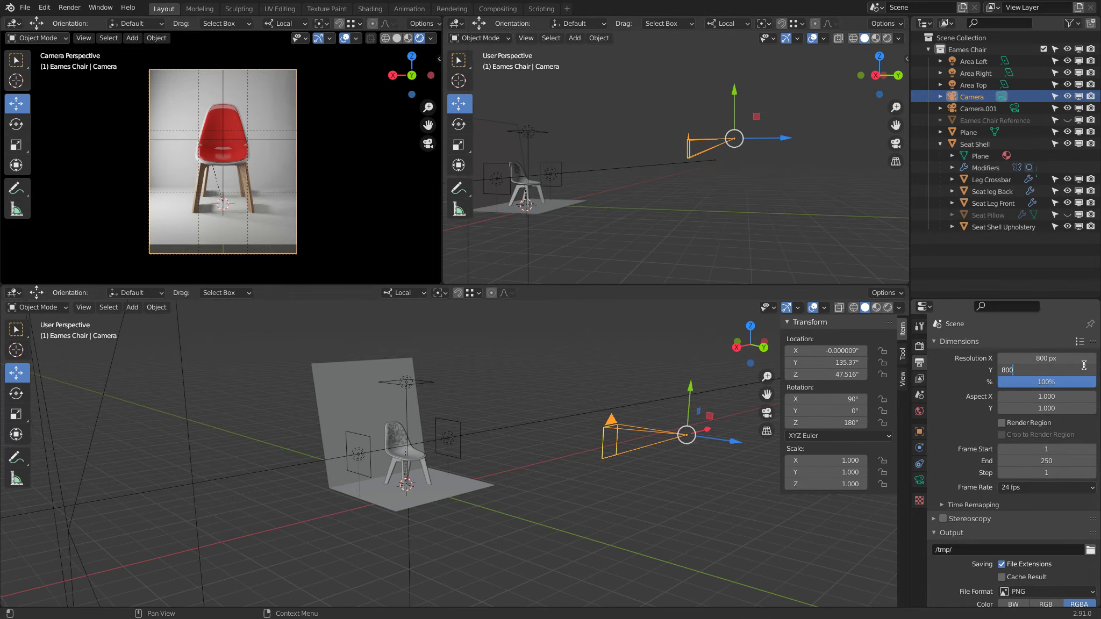
key(Return)
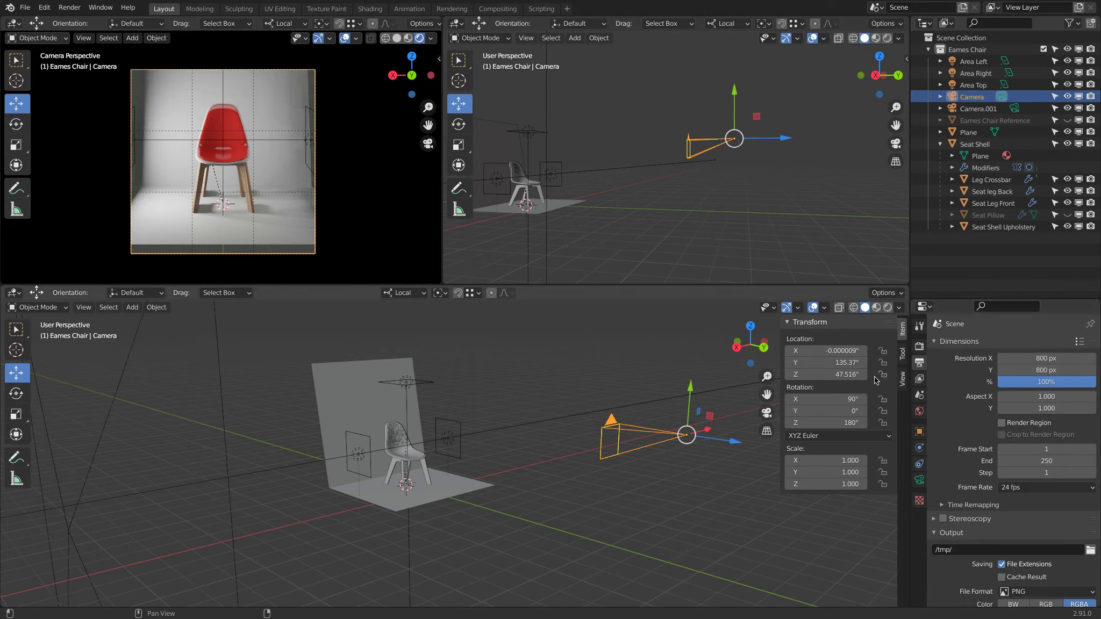
click(1046, 358)
text(2)
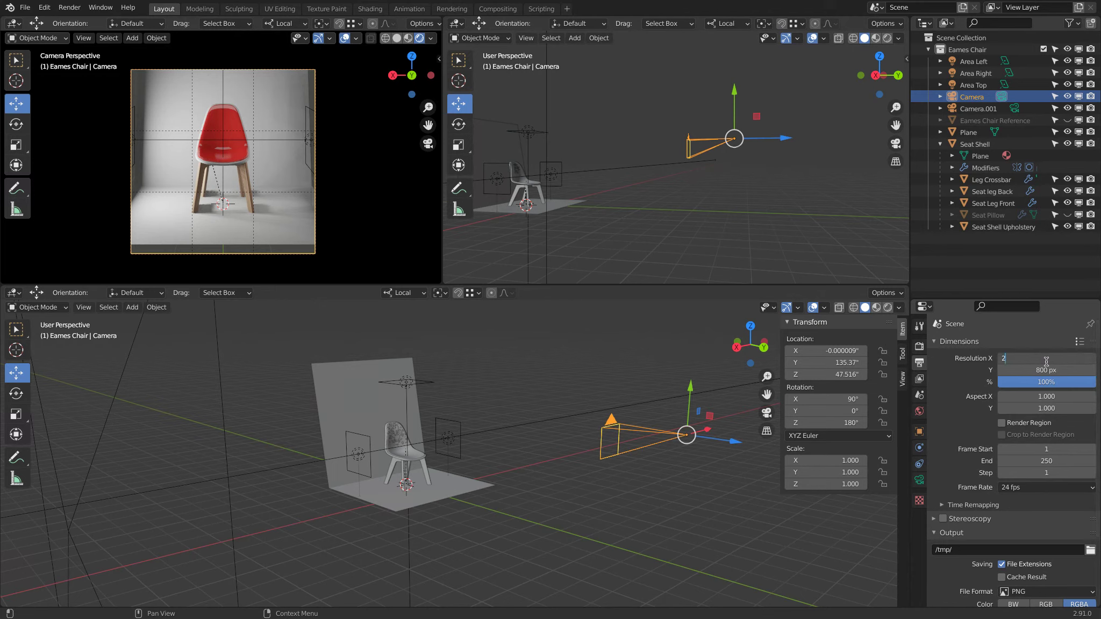
text(00)
key(Tab)
text(200)
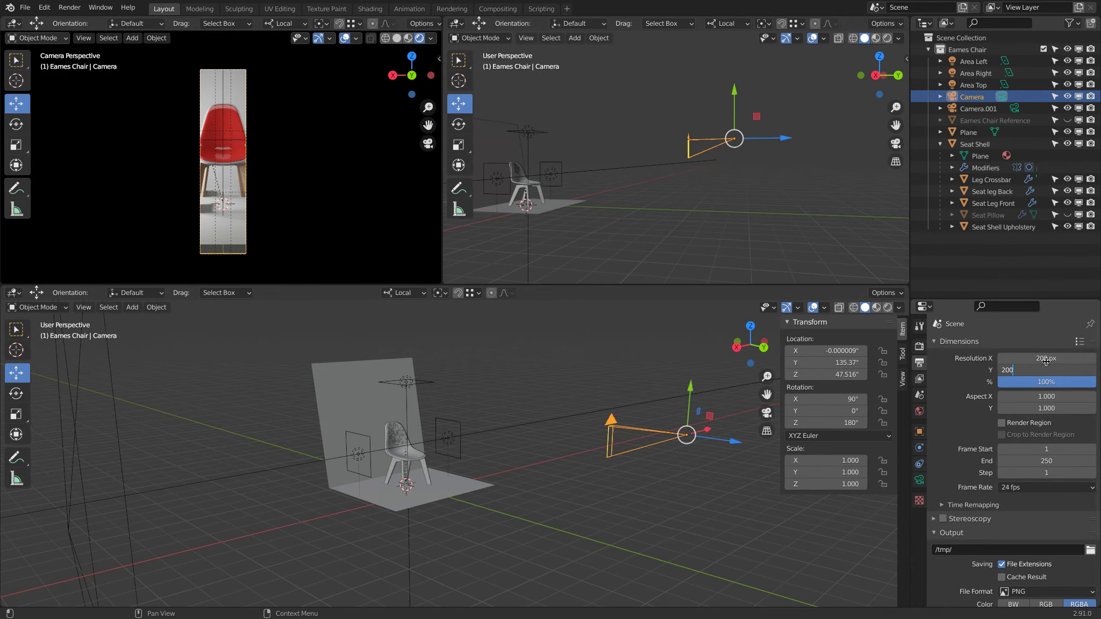
key(Return)
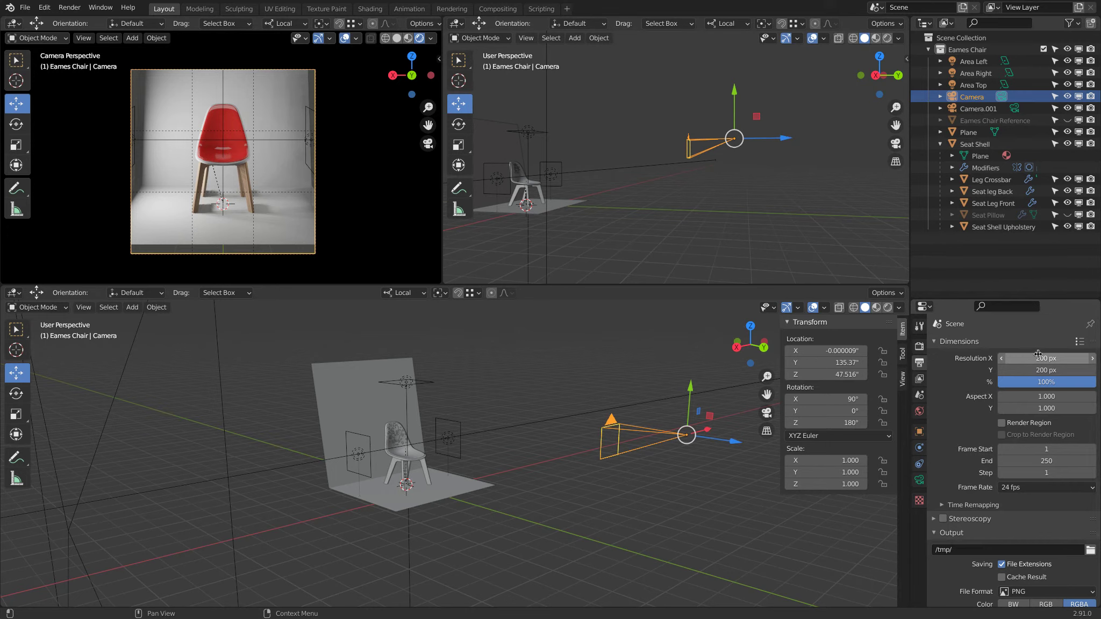
Step: Settle on a 700 × 1000 px resolution after trying 800 and 600 px widths
click(1038, 353)
text(8)
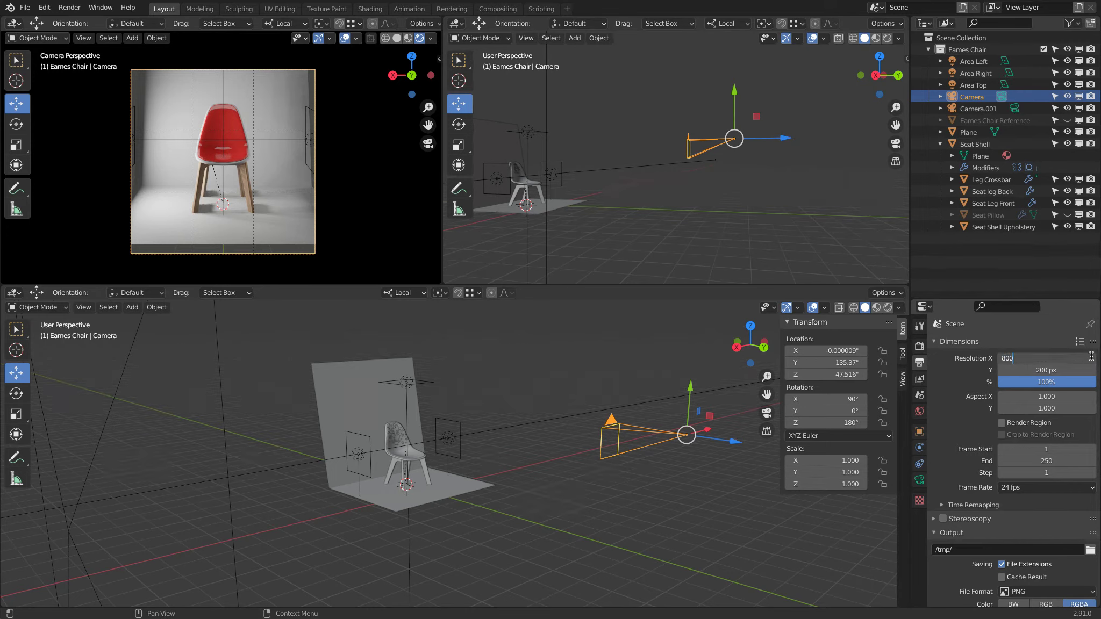
text(00)
key(Return)
click(1095, 370)
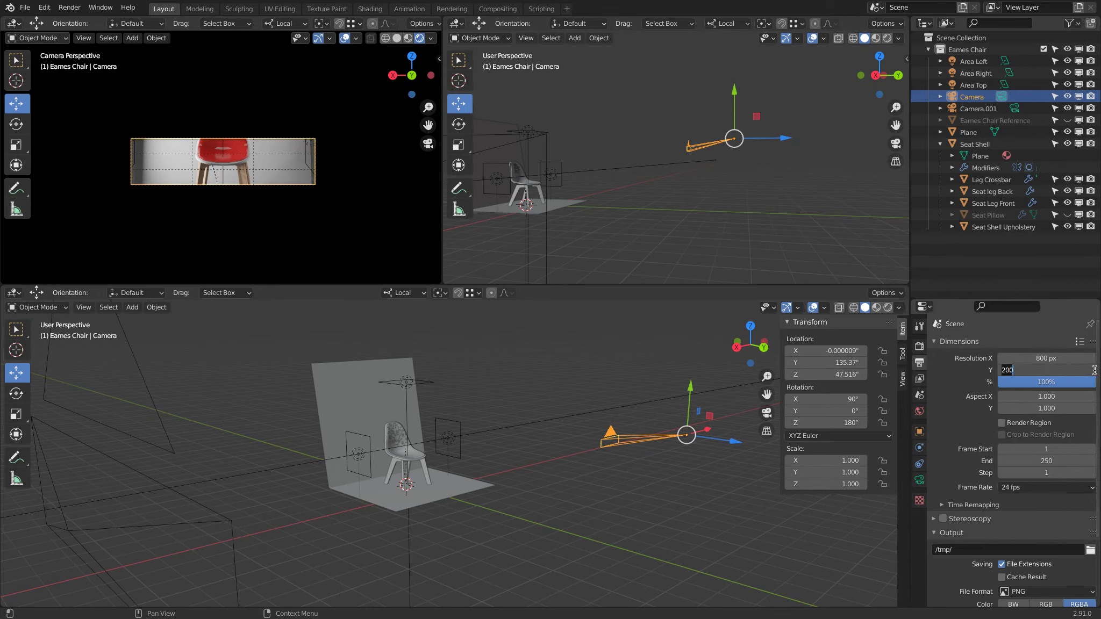
text(1000)
key(Return)
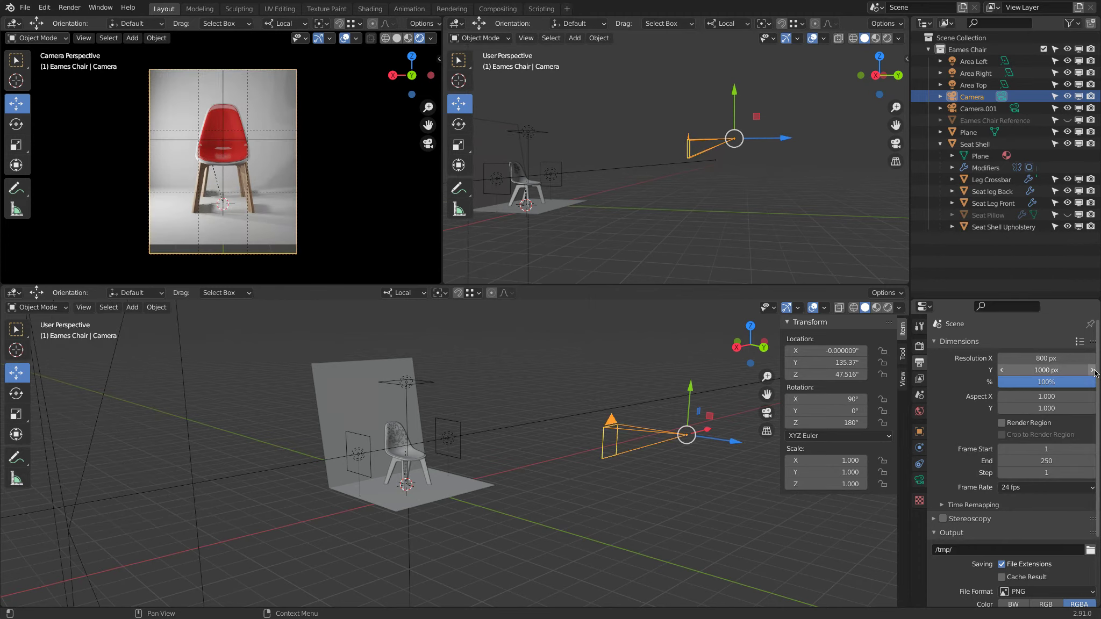
click(1035, 359)
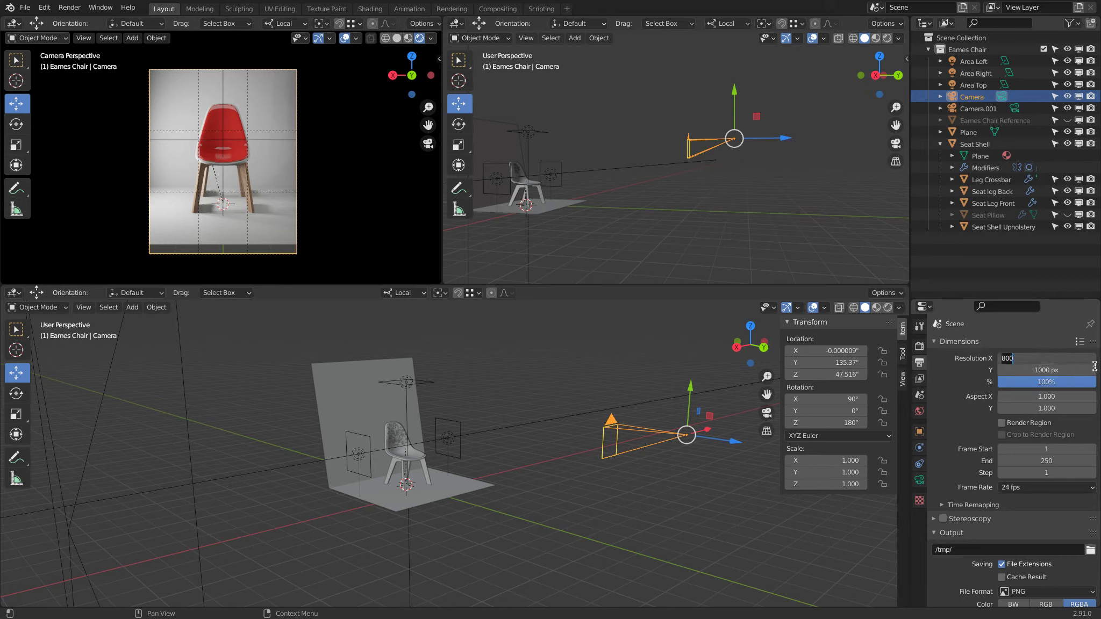
text(600)
key(Return)
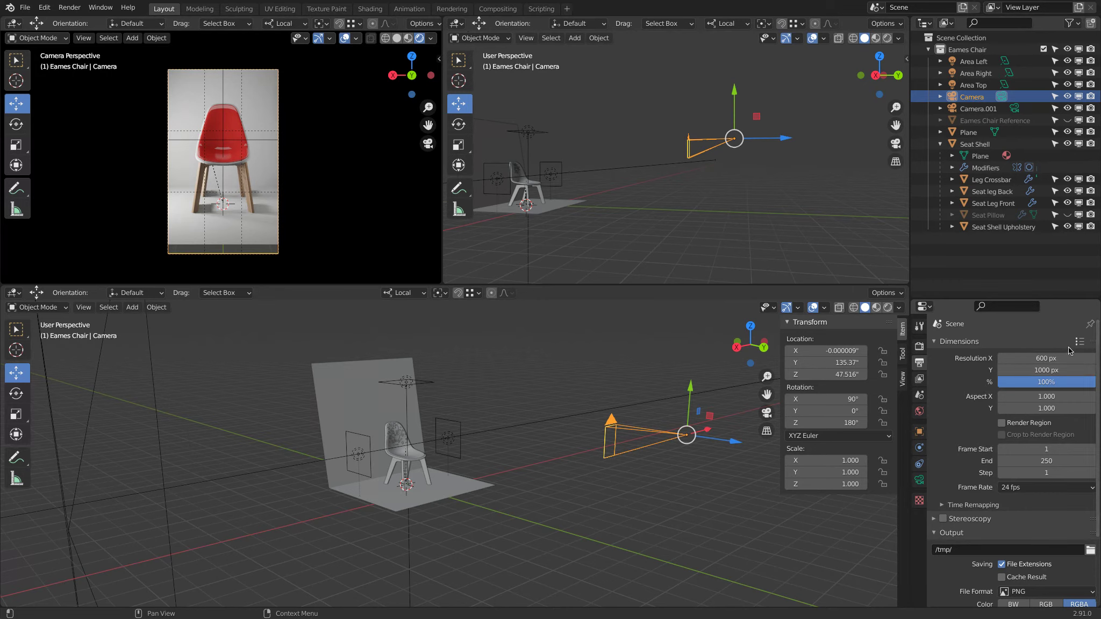
click(1055, 359)
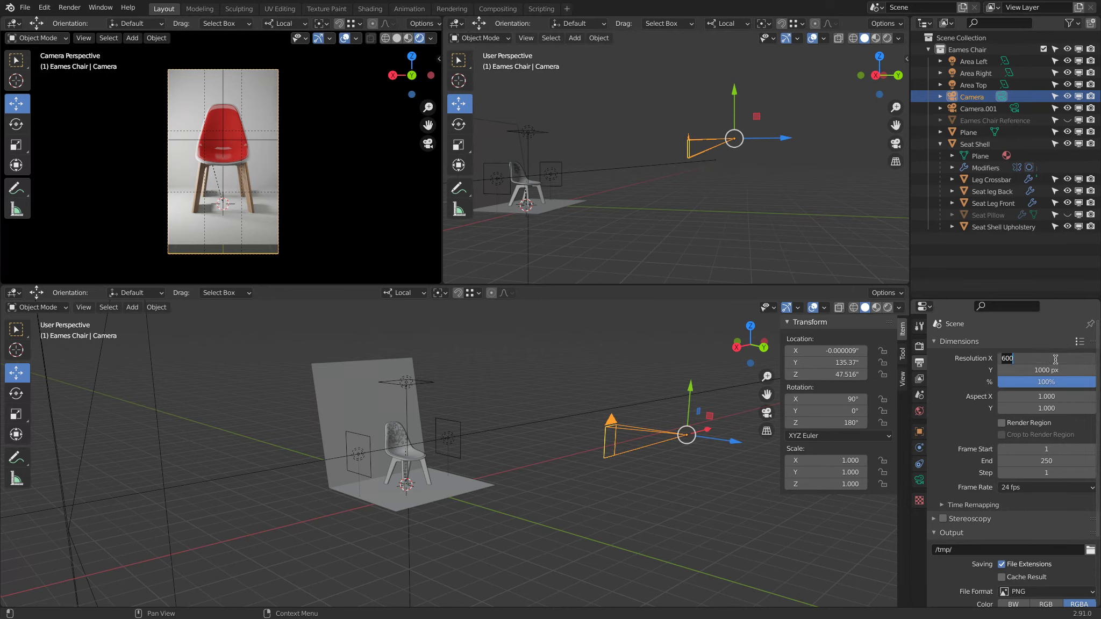
text(70)
key(Return)
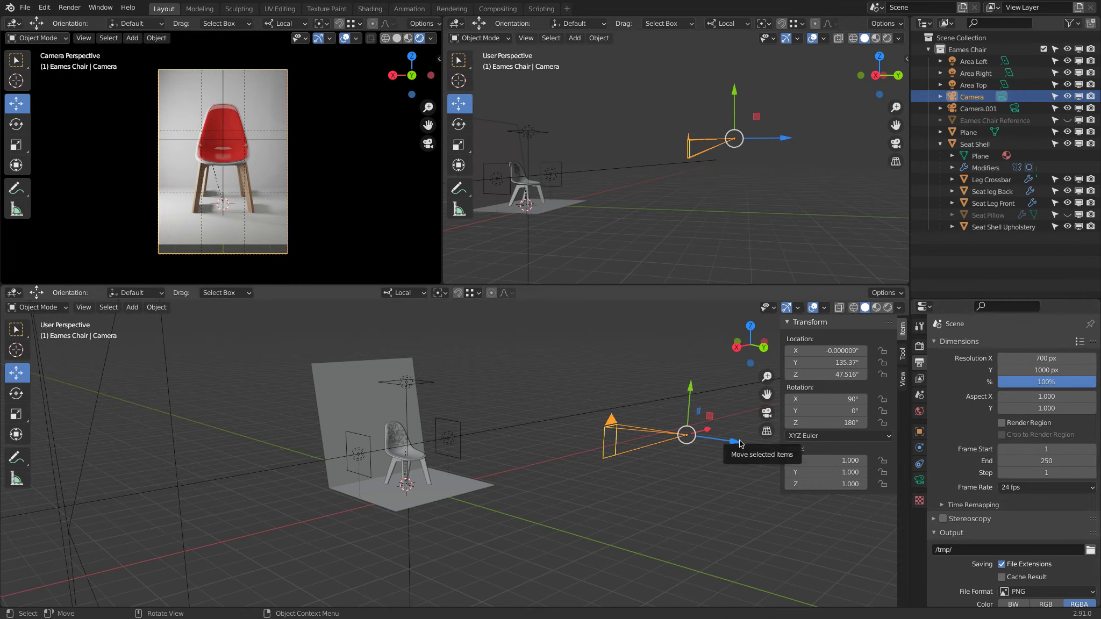
Step: Move the front camera closer to Y 111.88" and lower it to Z 45.299"
drag(740, 443, 681, 446)
middle_drag(681, 445, 669, 423)
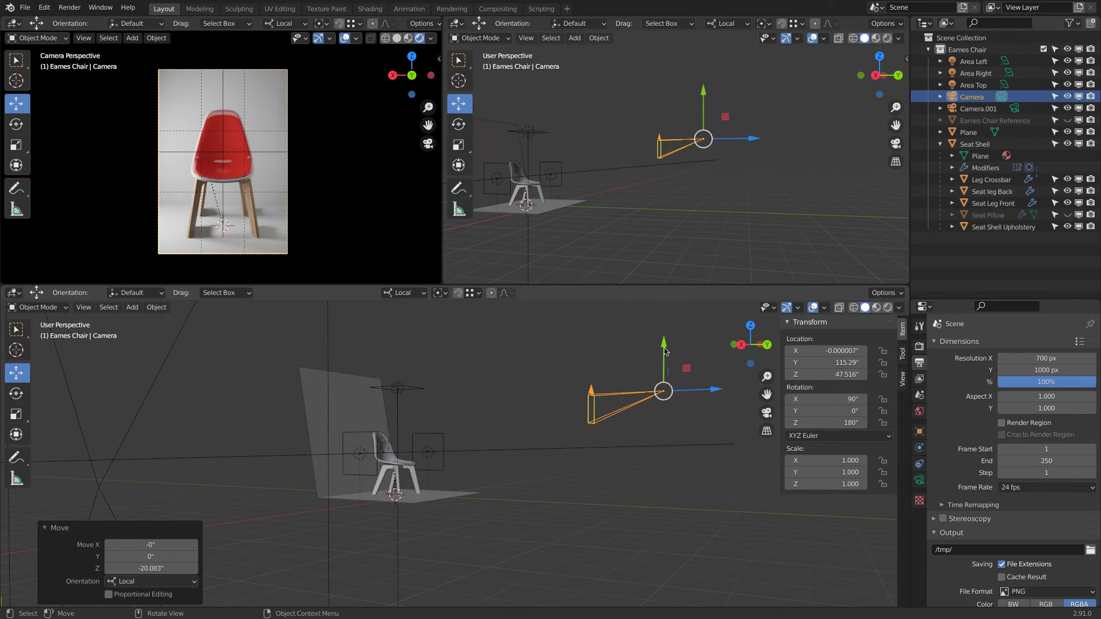
drag(664, 350, 665, 354)
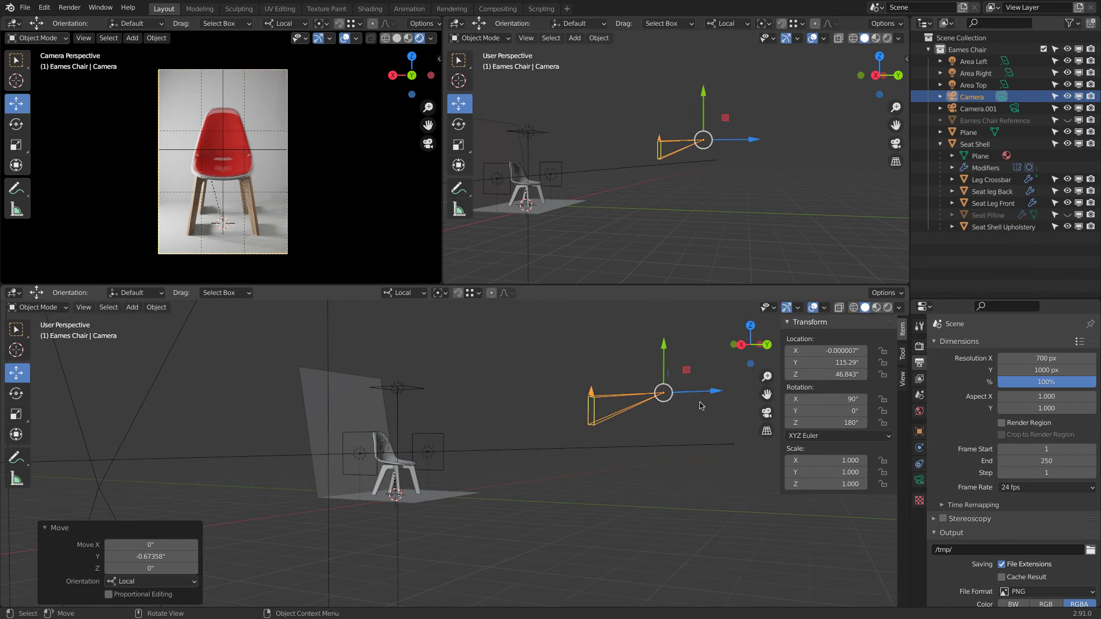
drag(715, 391, 704, 392)
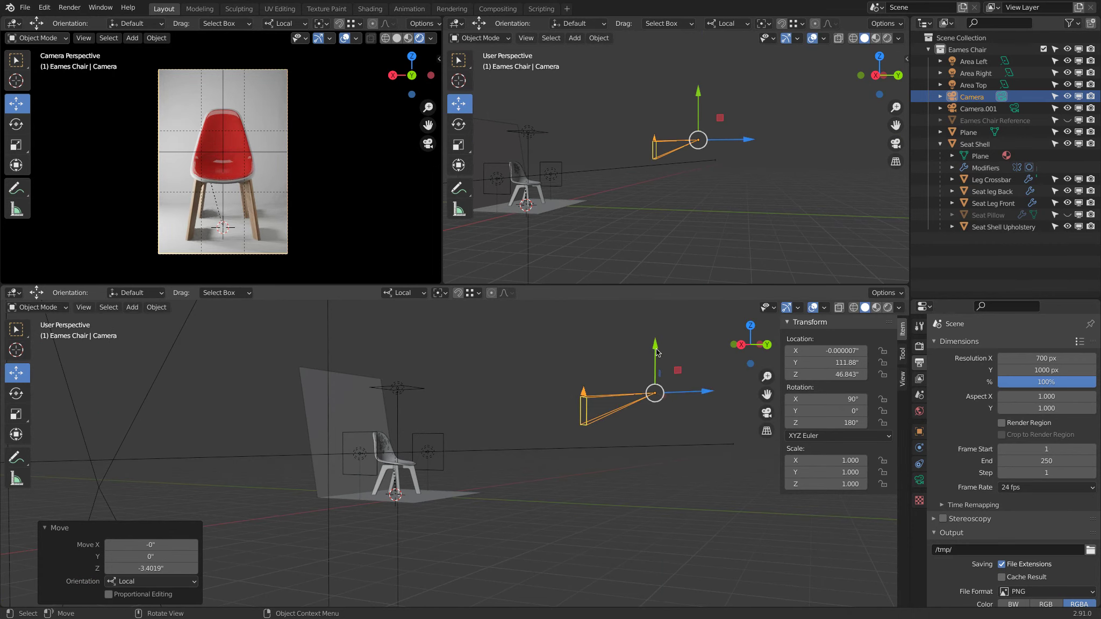
drag(657, 352, 657, 357)
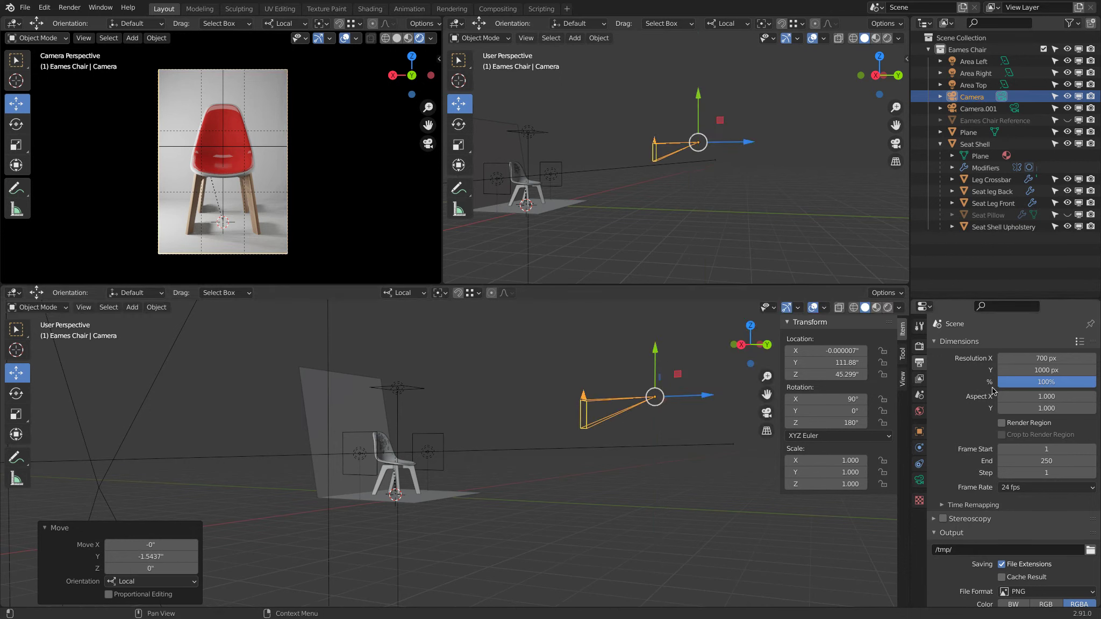
scroll(958, 365, down, 3)
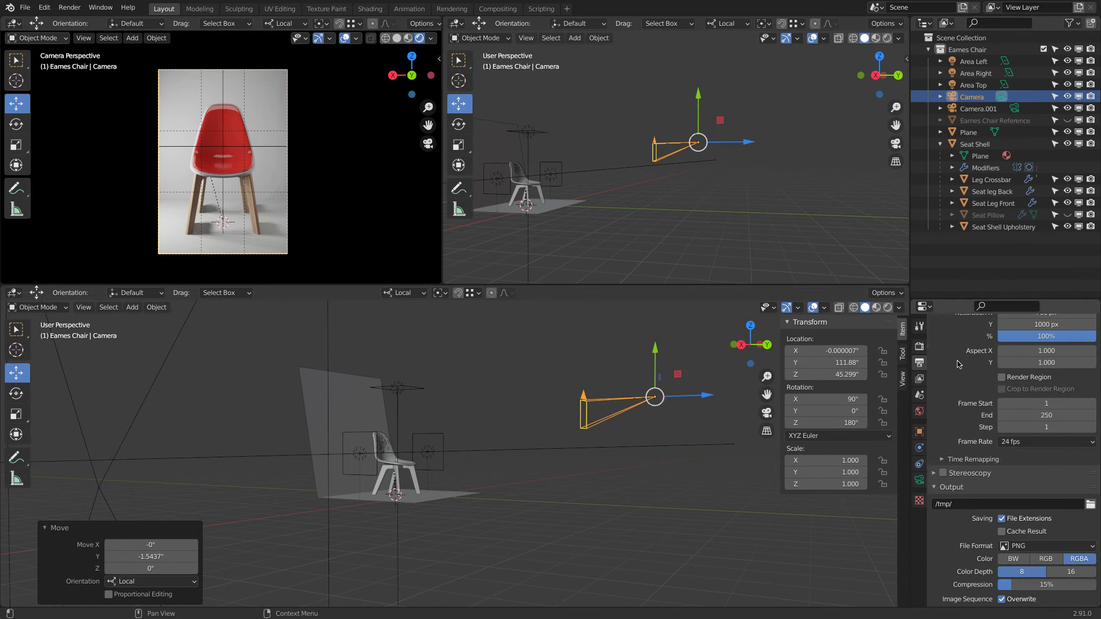
scroll(958, 364, up, 3)
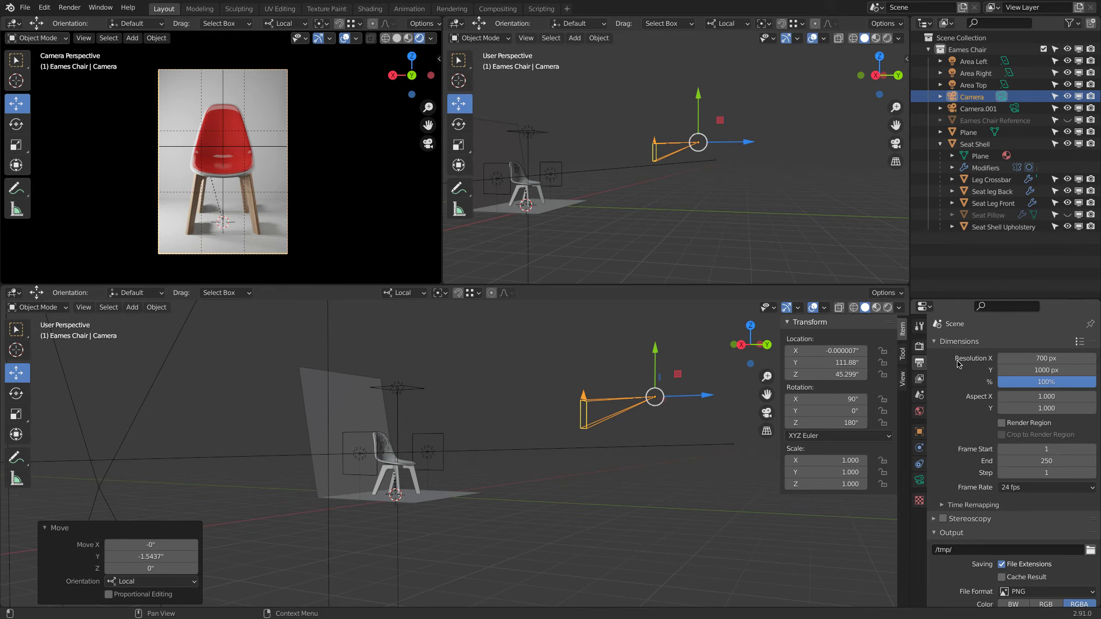
key(KP_7)
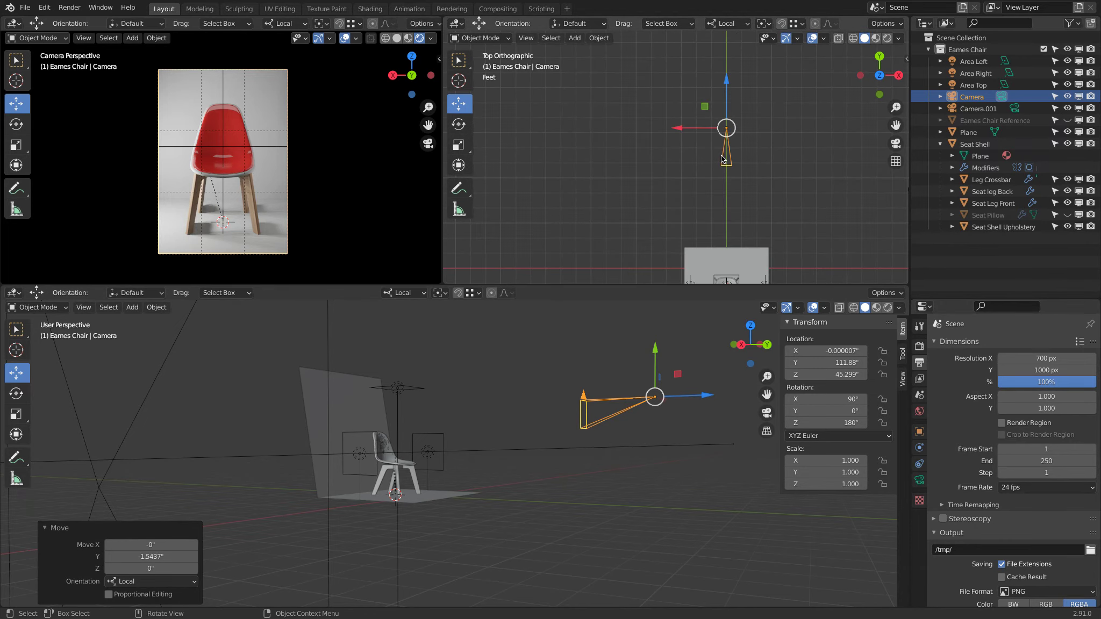
Step: Duplicate the front camera as Camera.002 and place it beside the chair in top view
scroll(722, 159, down, 2)
shift+middle_drag(703, 140, 597, 111)
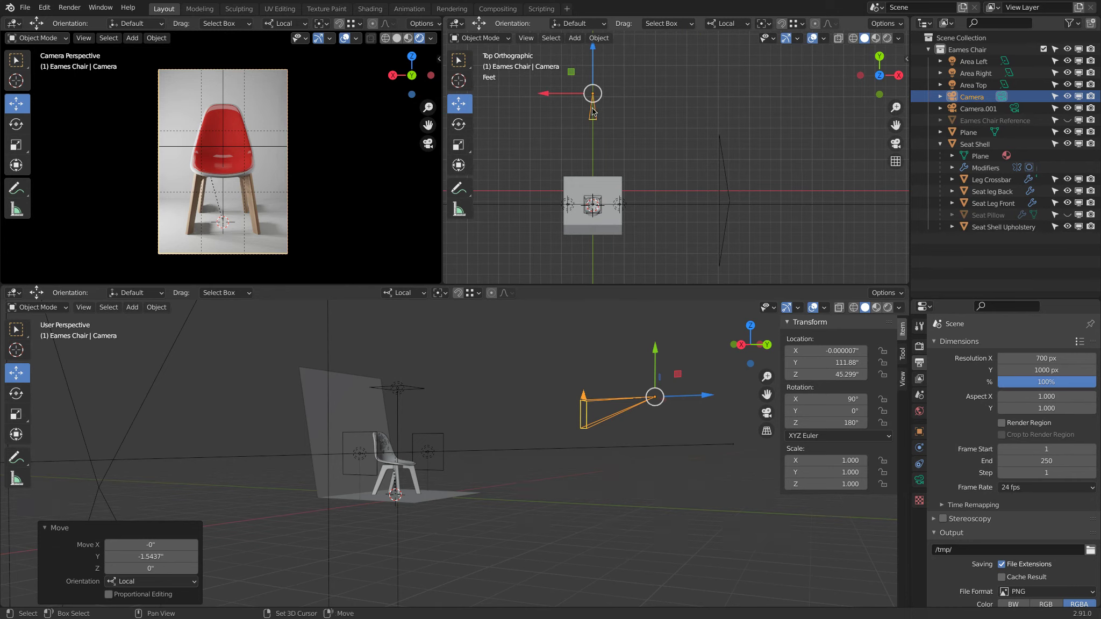
key(shift+d)
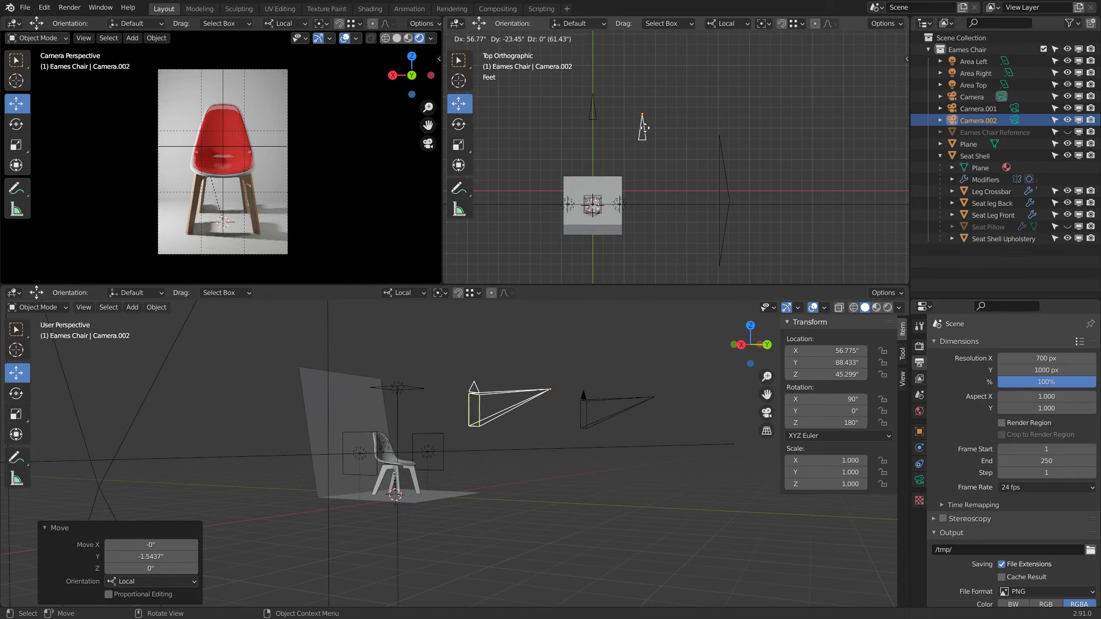
click(654, 112)
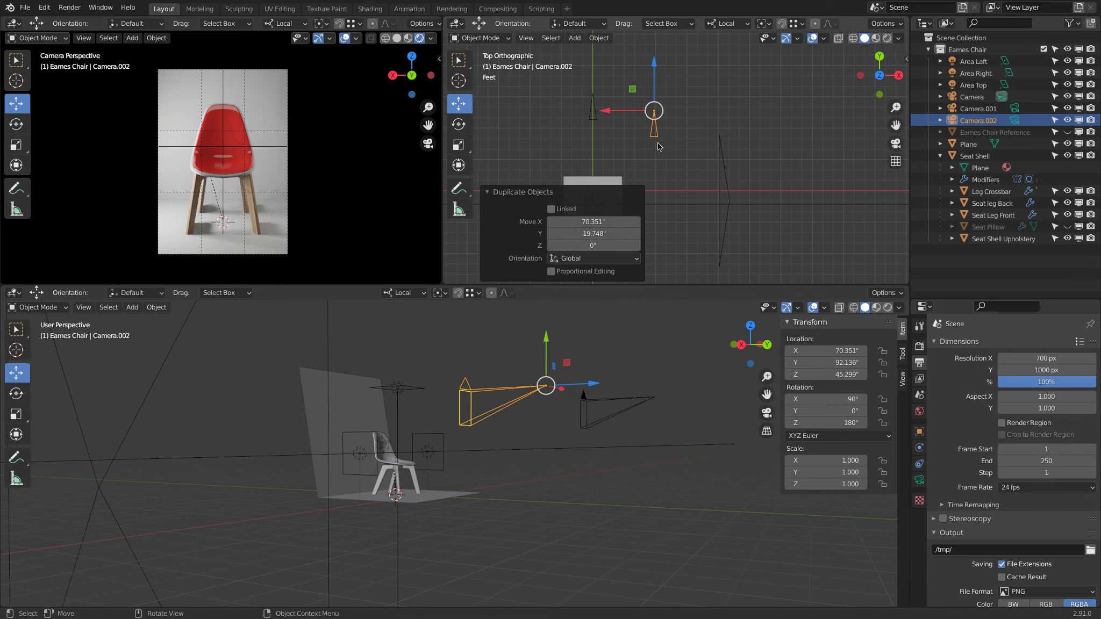
Step: Make Camera.002 the active camera and turn it about 147° on Z toward the chair
click(83, 38)
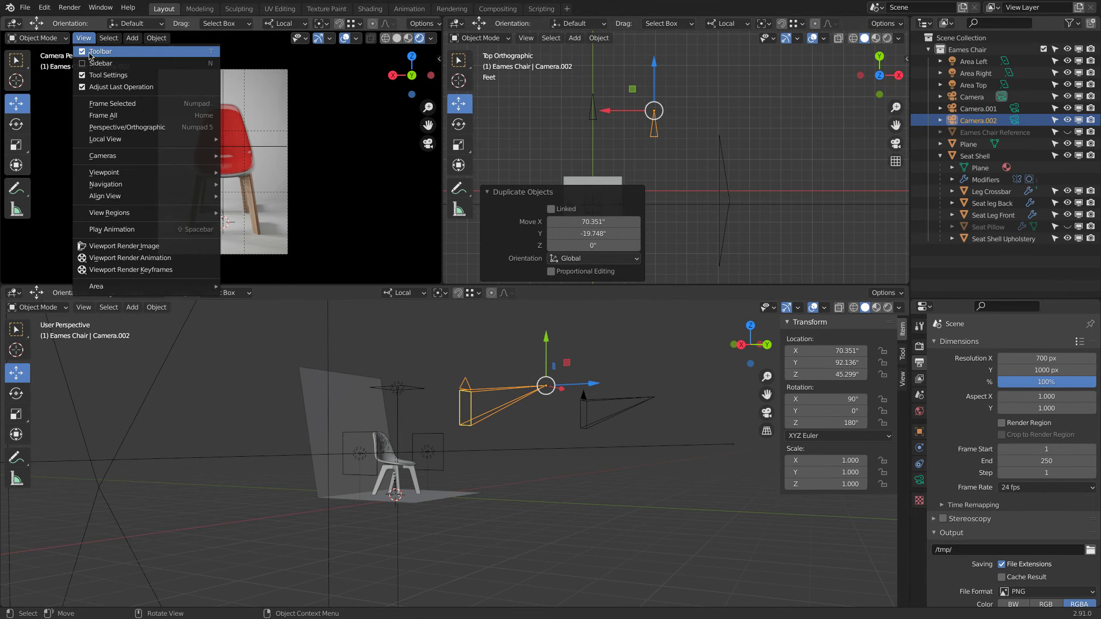
mouse_move(108, 156)
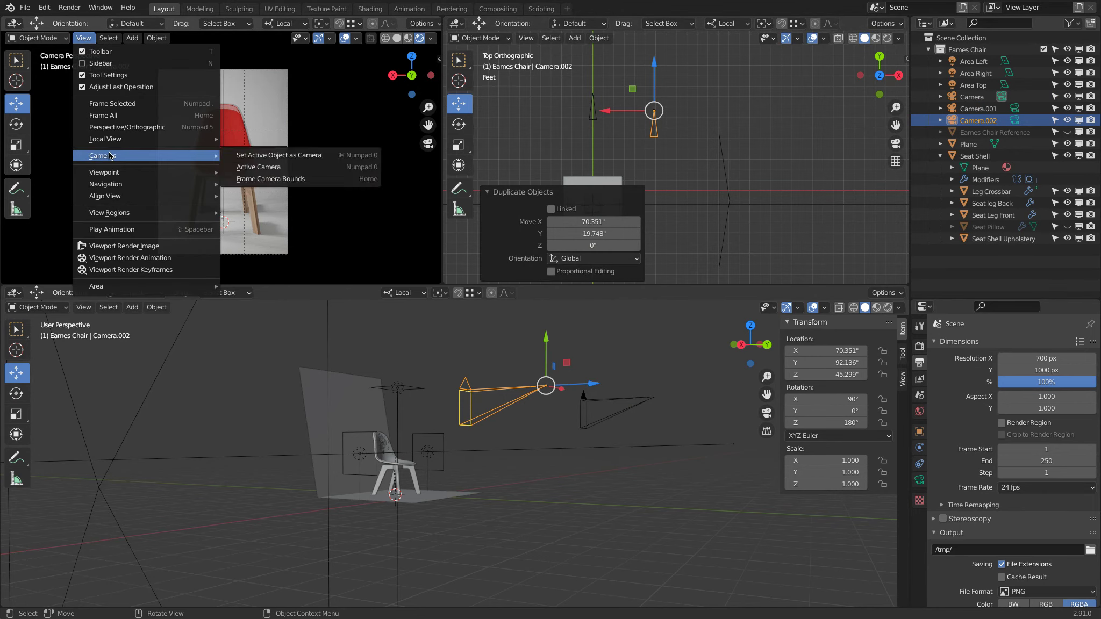
click(292, 156)
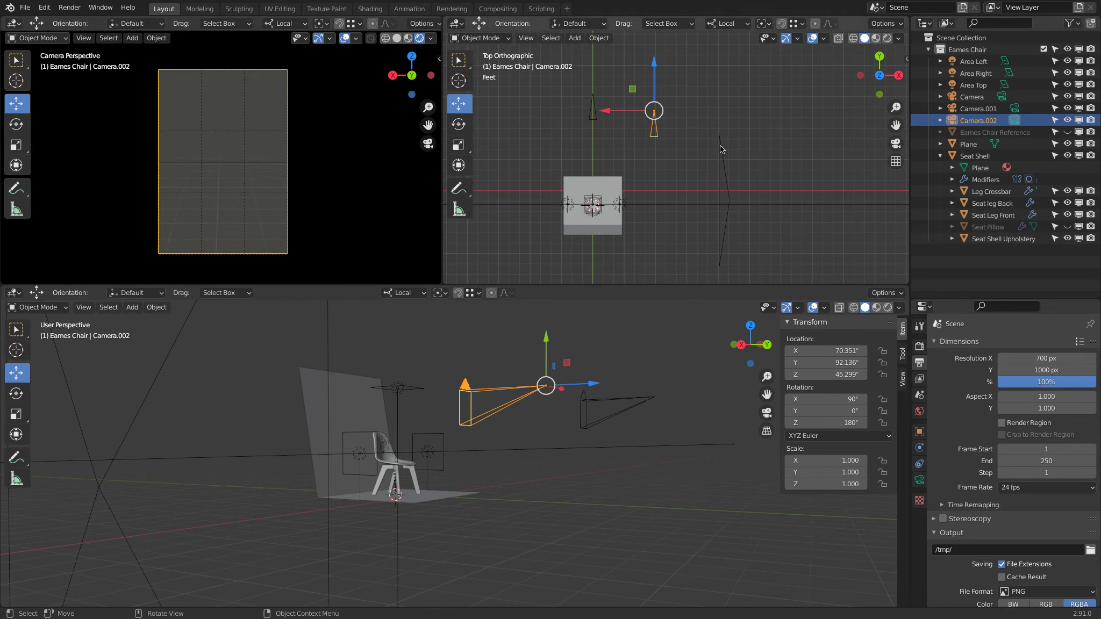
key(r)
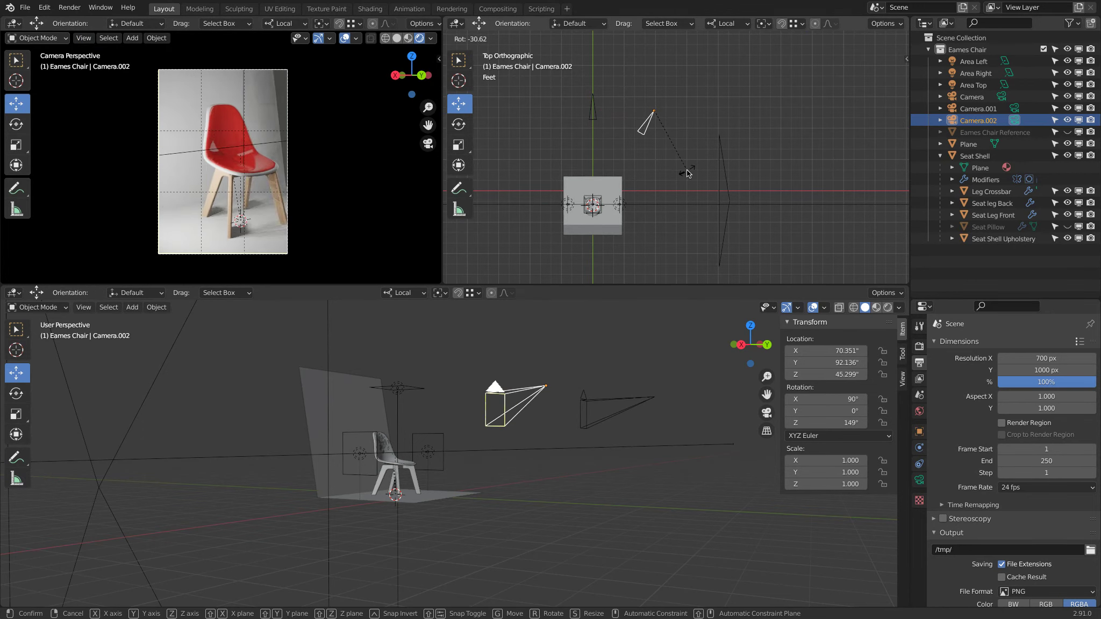
click(683, 172)
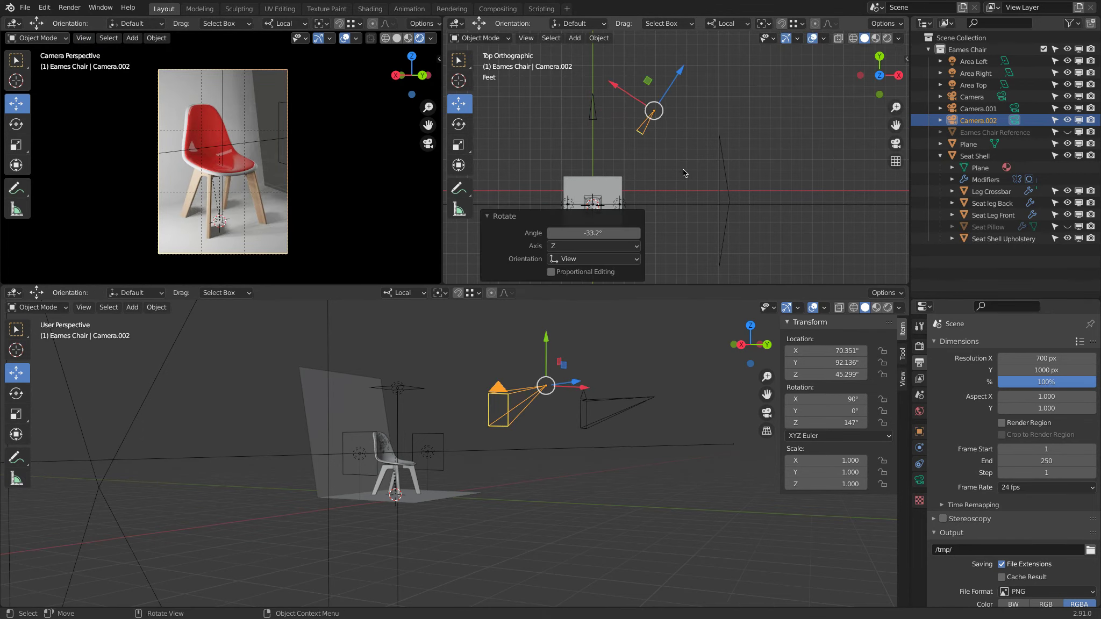
click(622, 184)
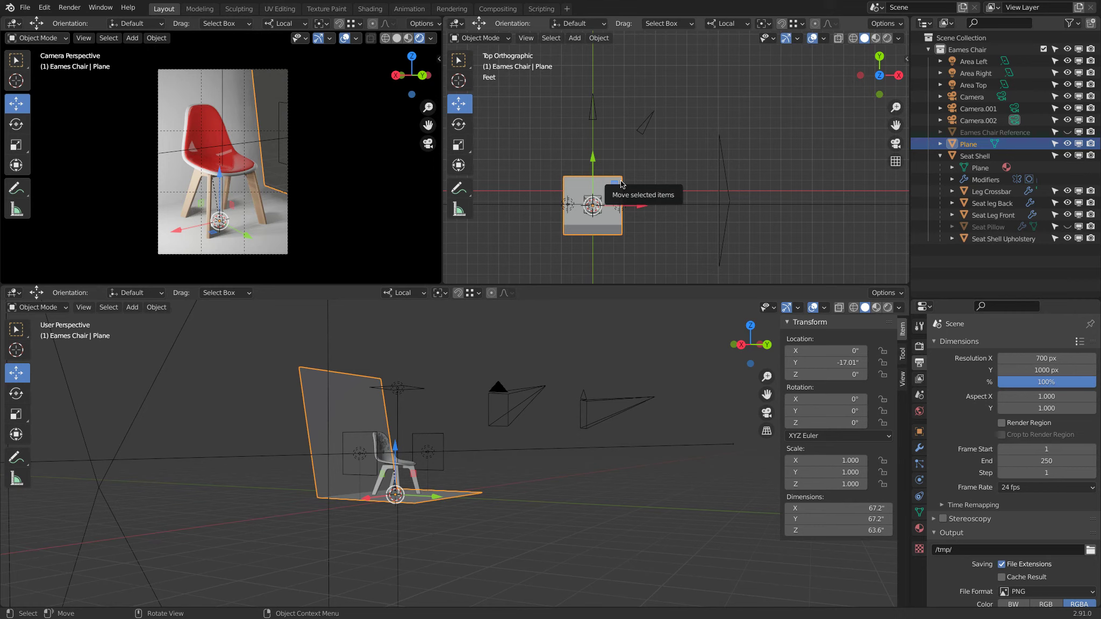
Step: Widen the backdrop plane along X to 2.709
key(s)
key(x)
key(x)
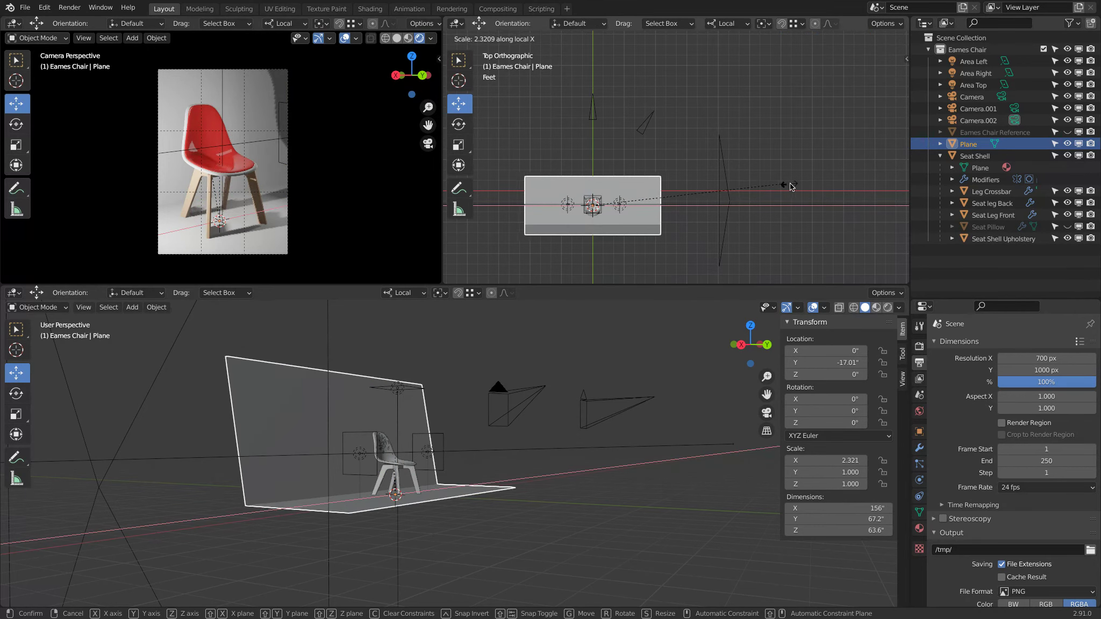
click(815, 182)
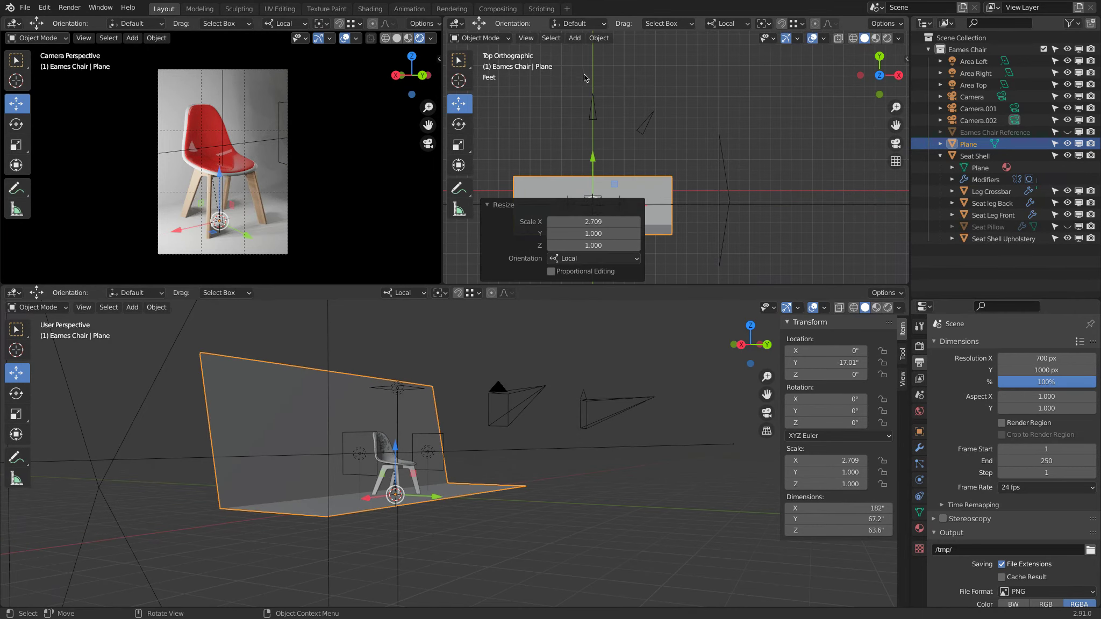
click(594, 105)
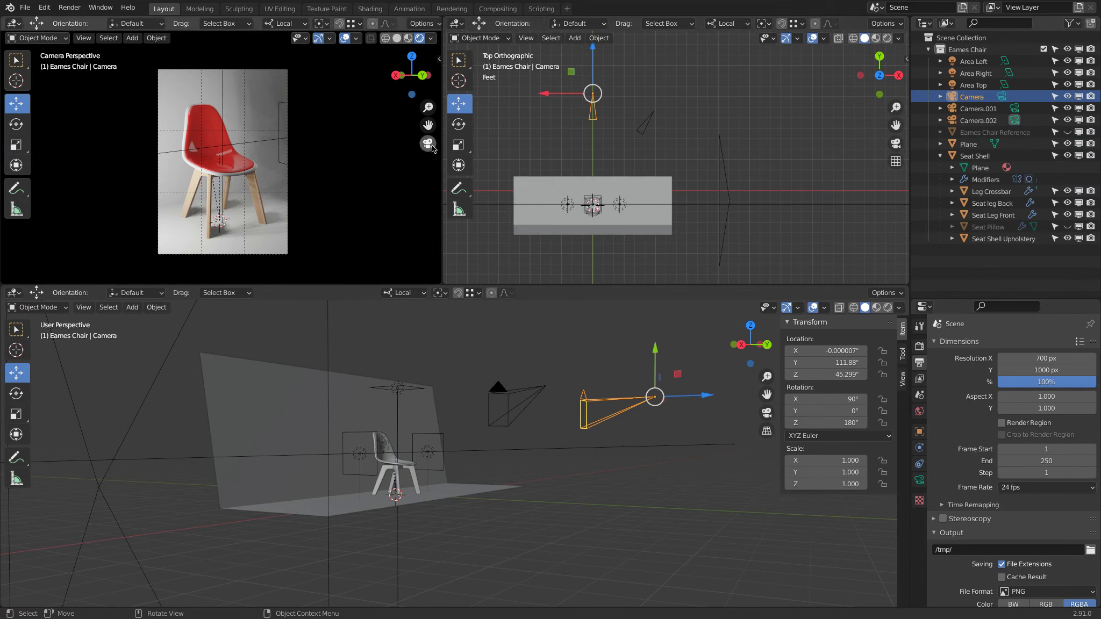
Step: Set the front Camera active, then view through Camera.002 with Ctrl+Numpad 0
click(84, 38)
mouse_move(99, 157)
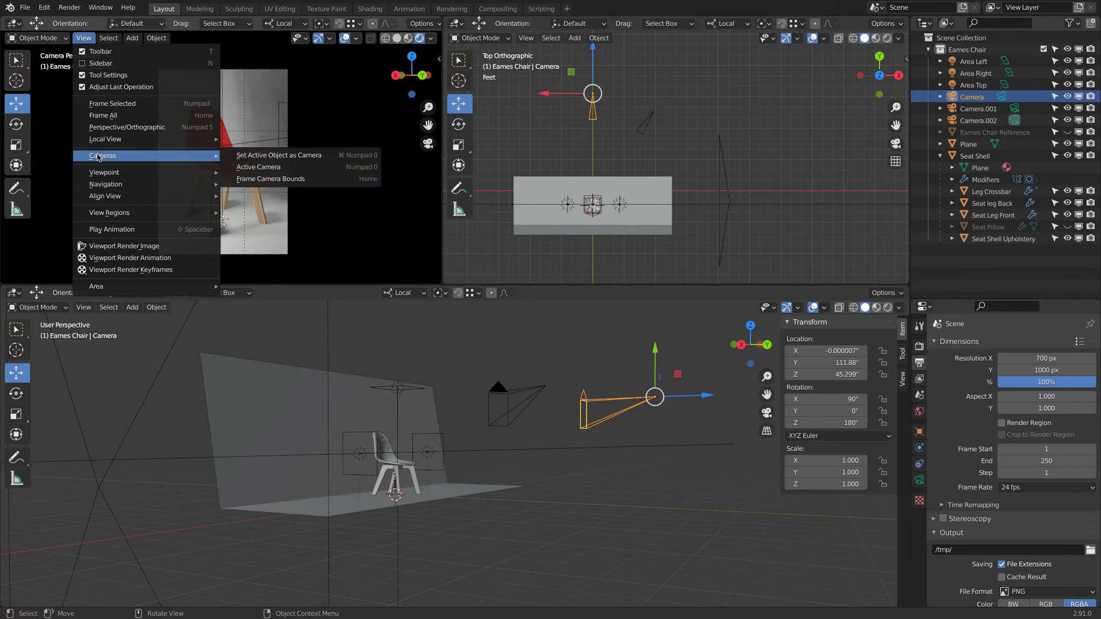
click(343, 156)
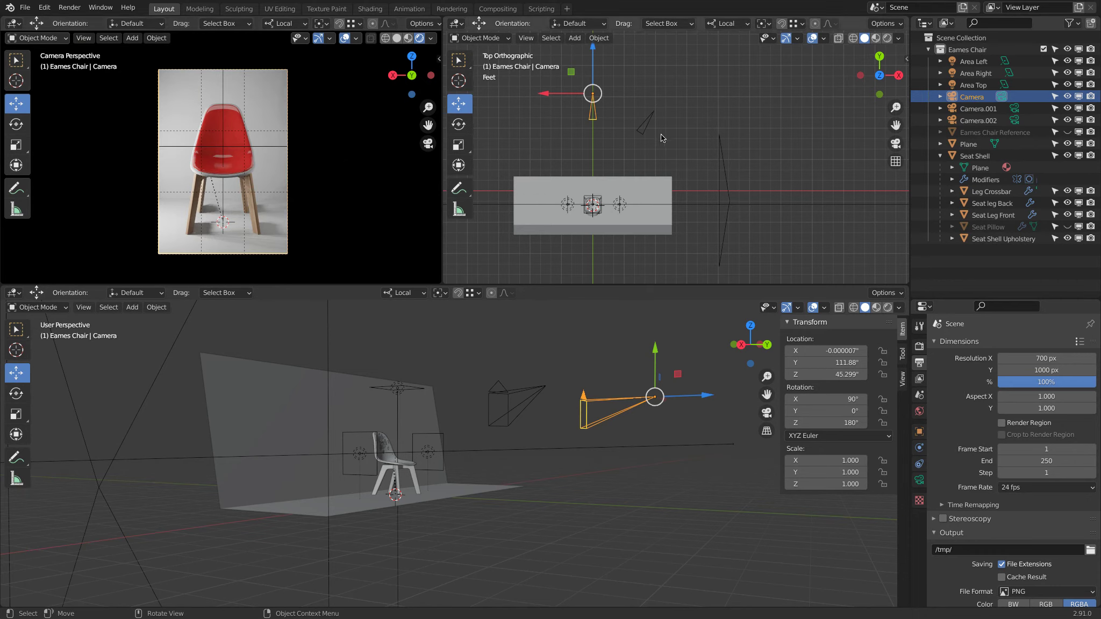
click(651, 122)
key(ctrl+KP_0)
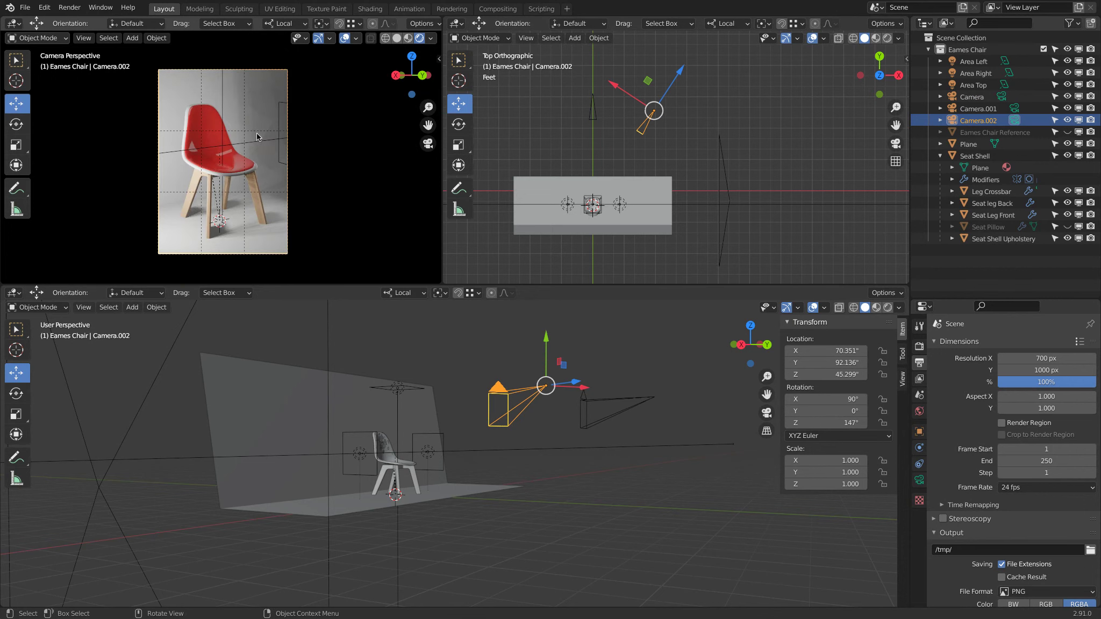
click(593, 109)
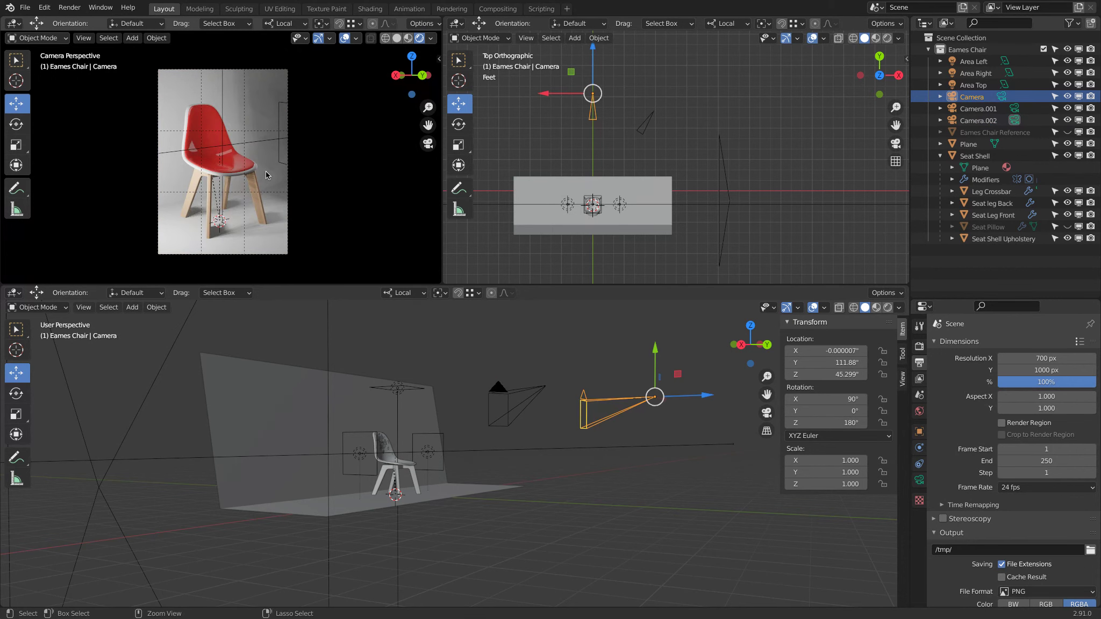
Step: Switch the top-left viewport to look through the side camera Camera.001
key(ctrl+KP_0)
click(722, 213)
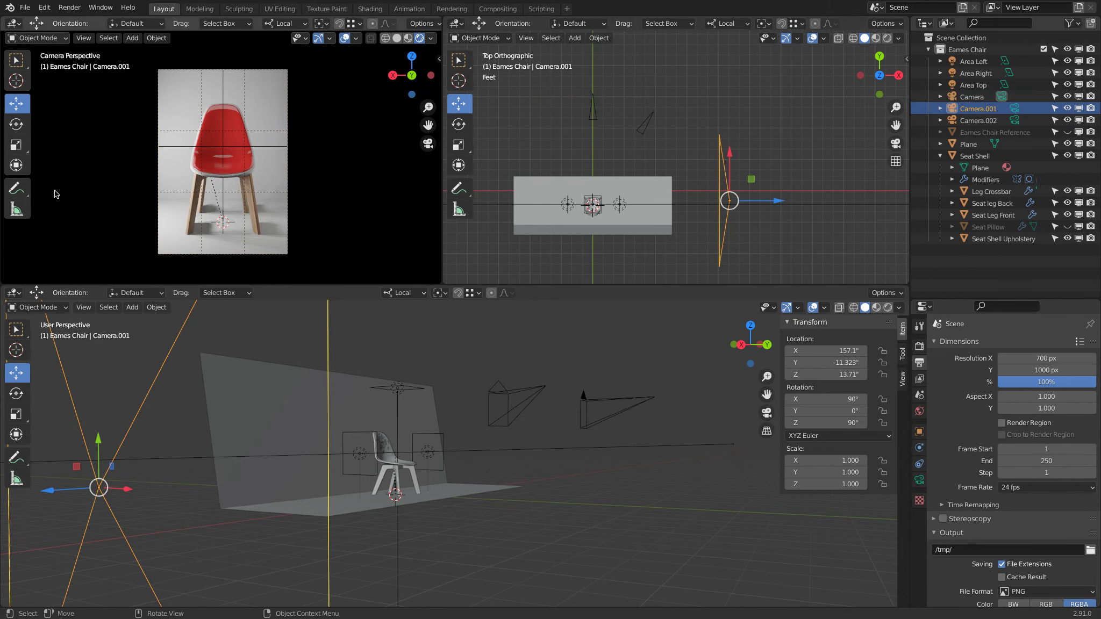
key(ctrl+KP_0)
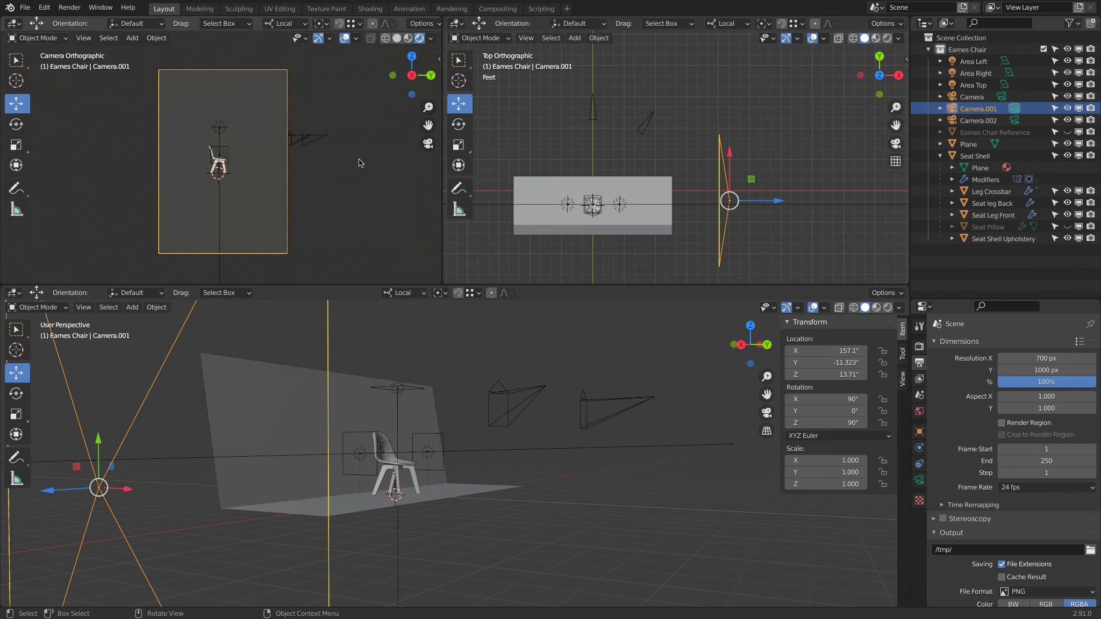
click(919, 480)
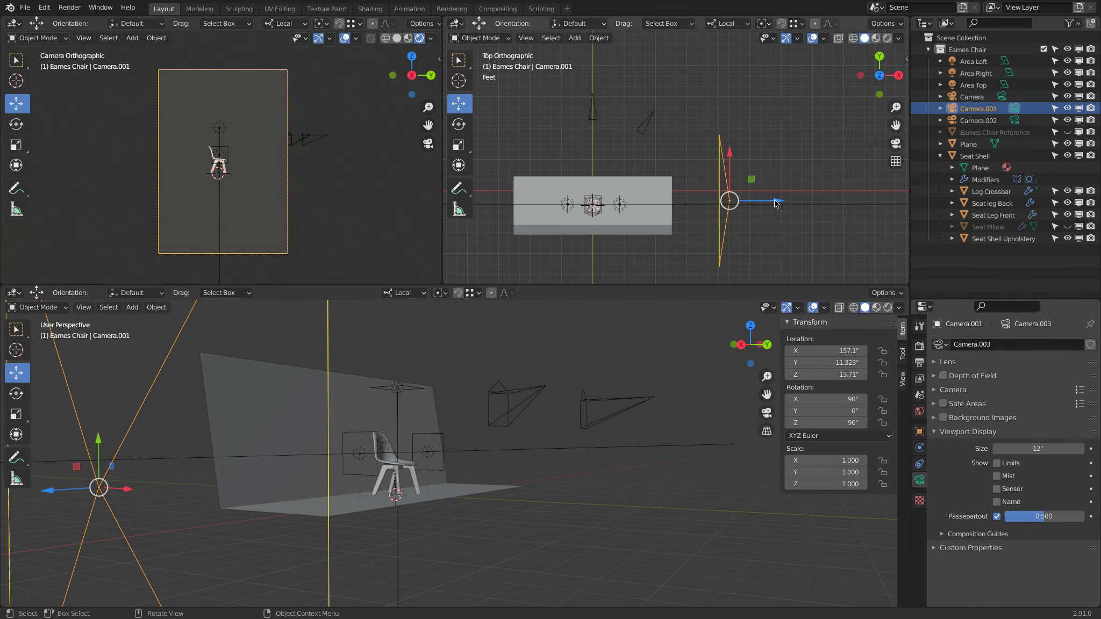
drag(775, 201, 723, 202)
key(Escape)
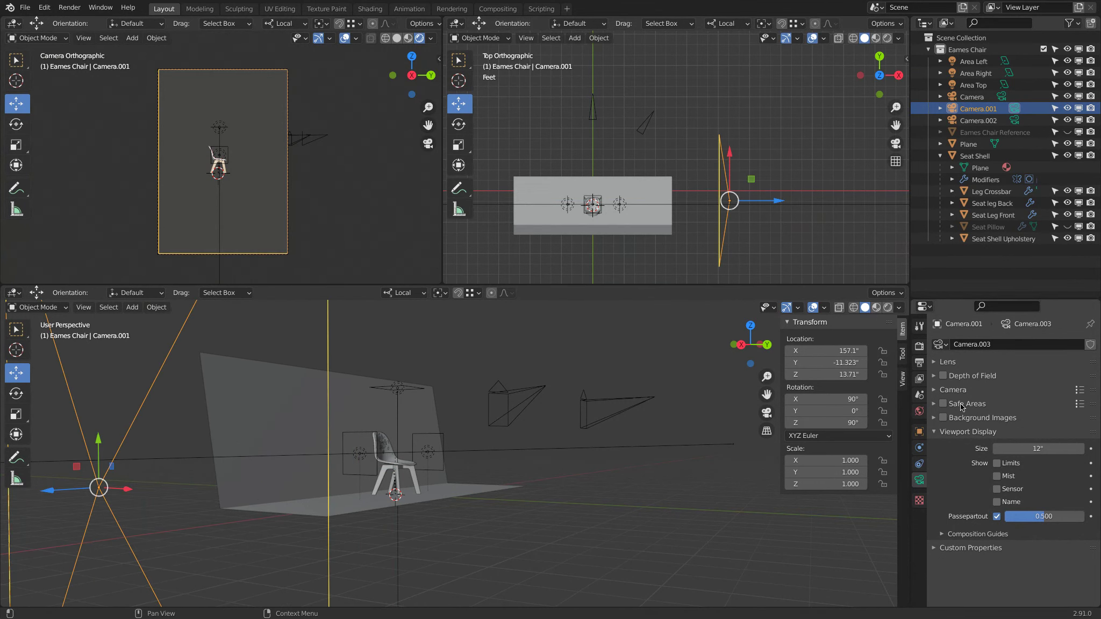
Step: Set Camera.001's orthographic scale to 1.000, reposition it, and return to the front Camera view
click(938, 363)
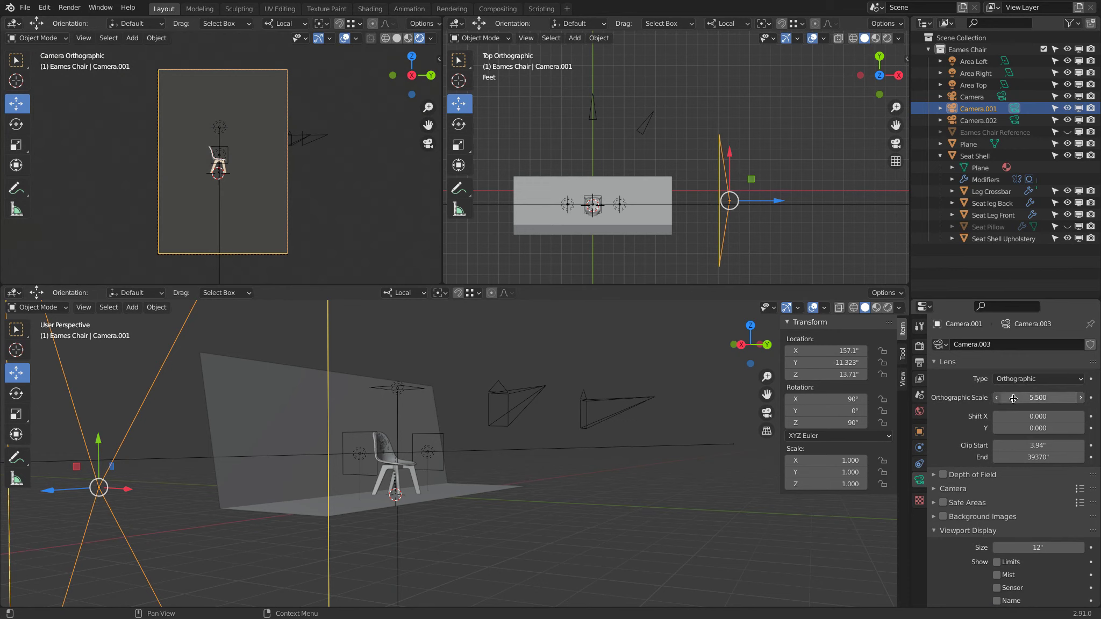
drag(1024, 398, 989, 398)
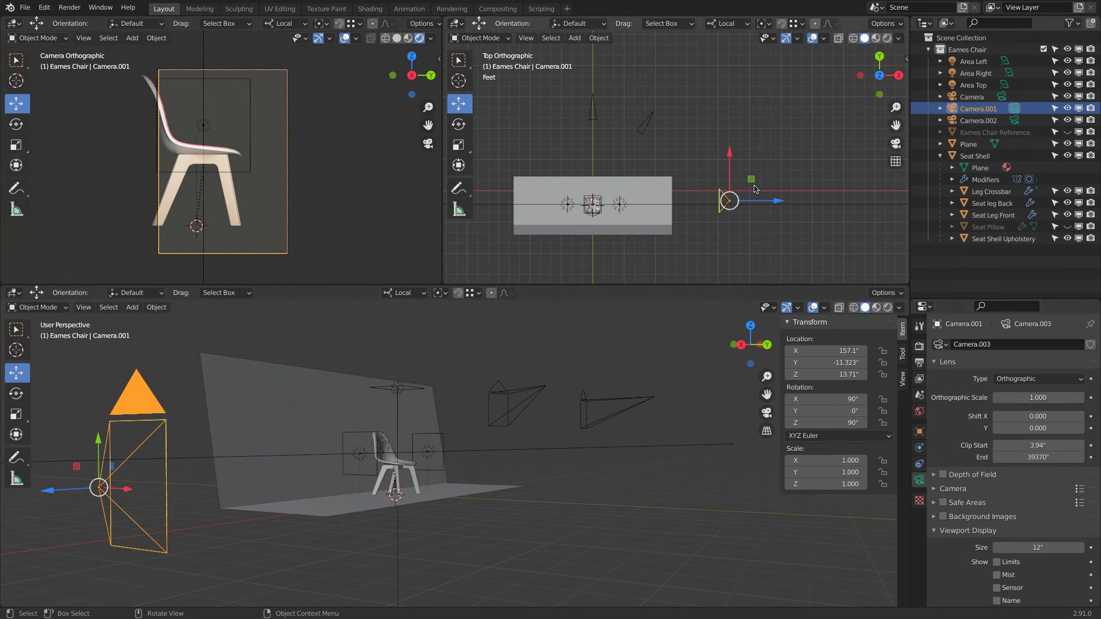
key(g)
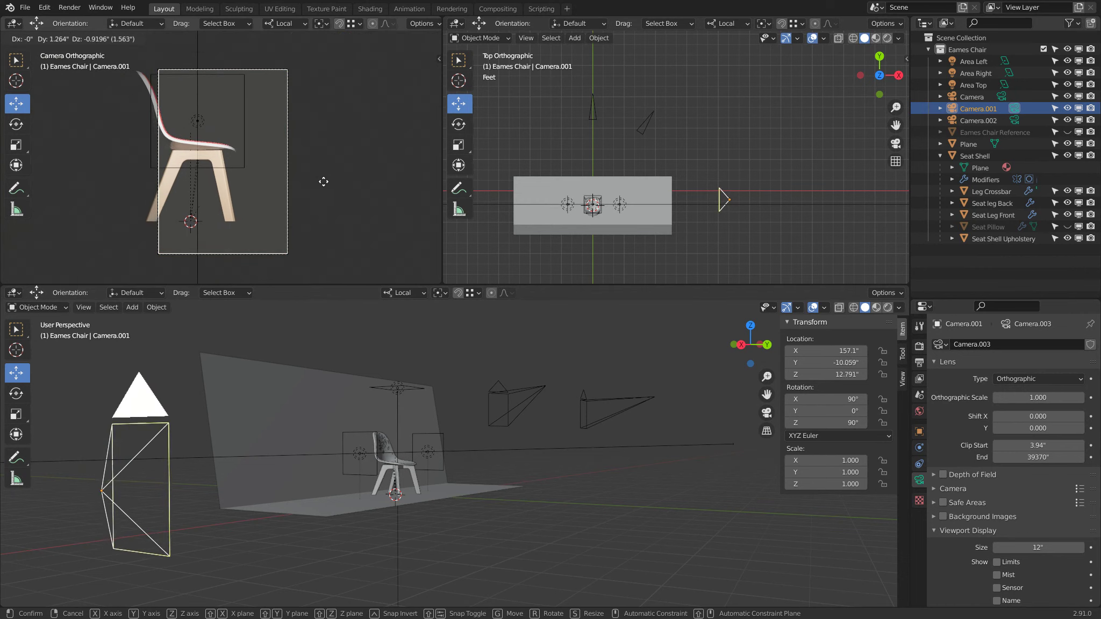
click(290, 167)
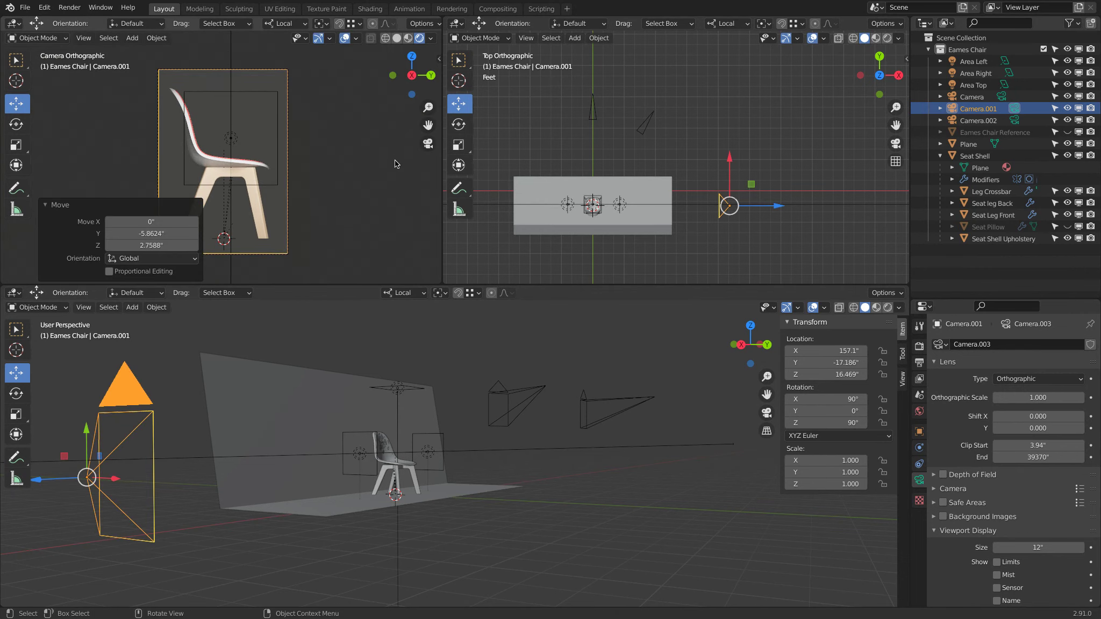
click(585, 109)
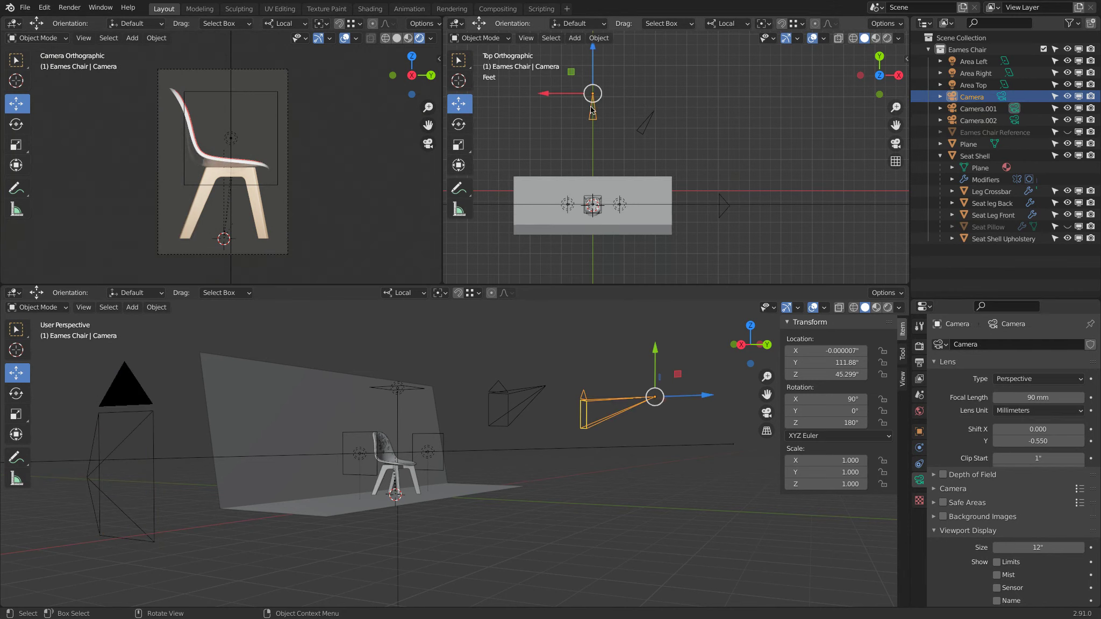
key(ctrl+KP_0)
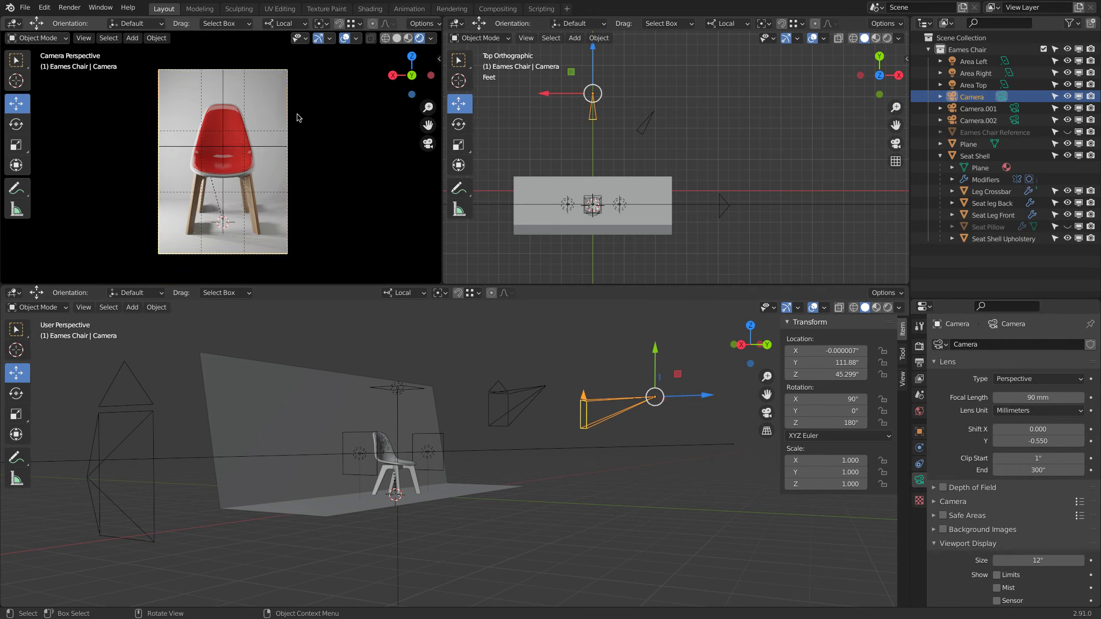
Step: Rename the camera 'Camera' to Camera Front in the Outliner
double_click(980, 97)
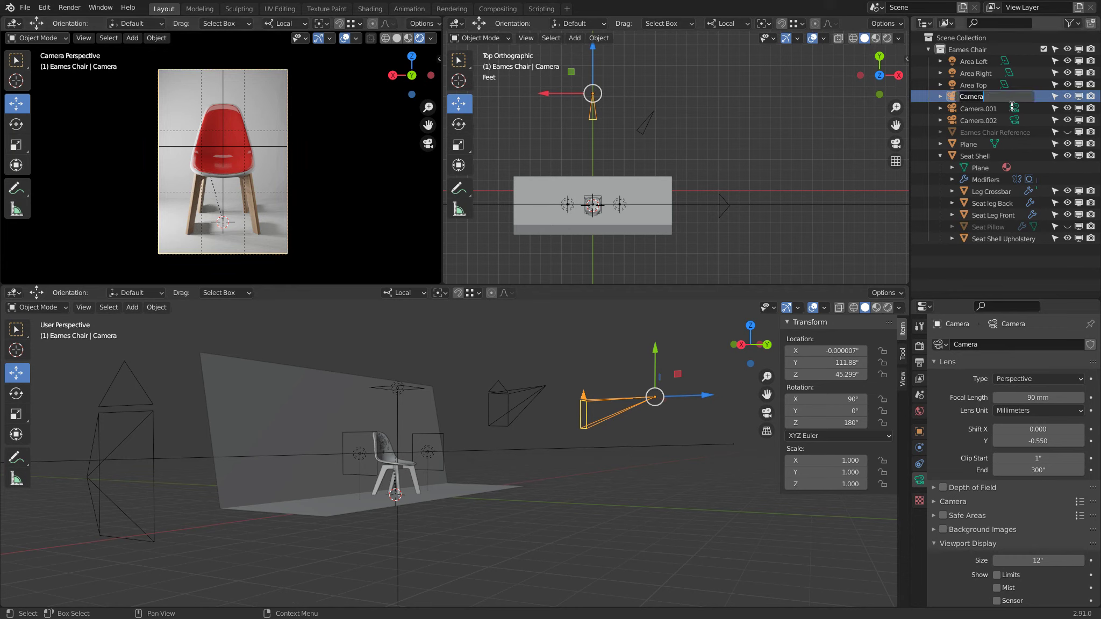
click(1012, 97)
text(Front)
key(Return)
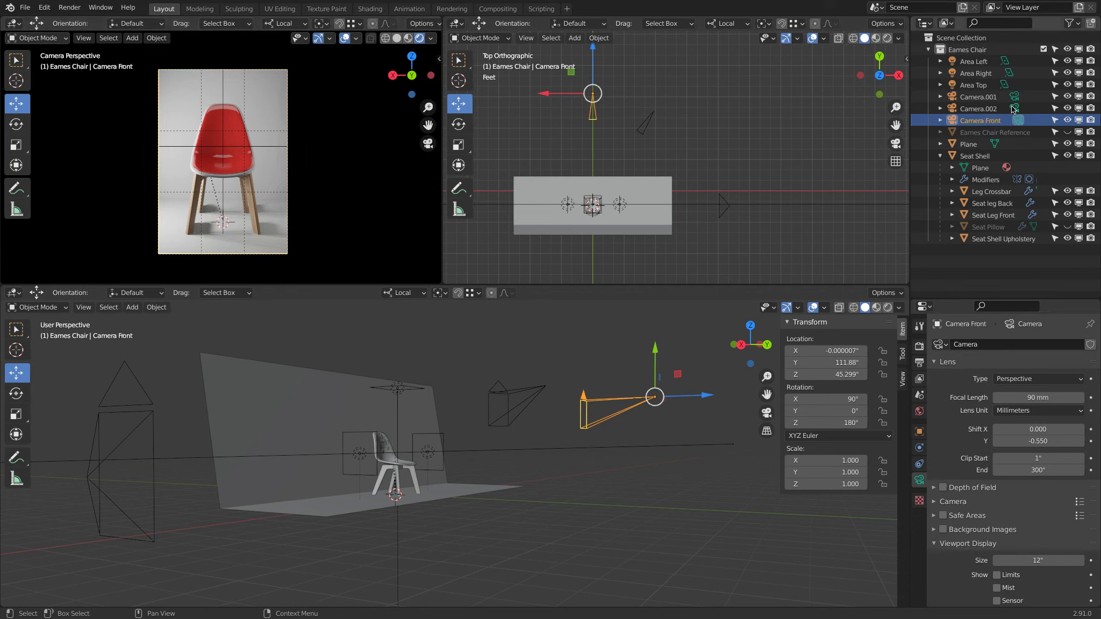
Step: Rename Camera.002 to Camera Corner
click(984, 110)
double_click(983, 110)
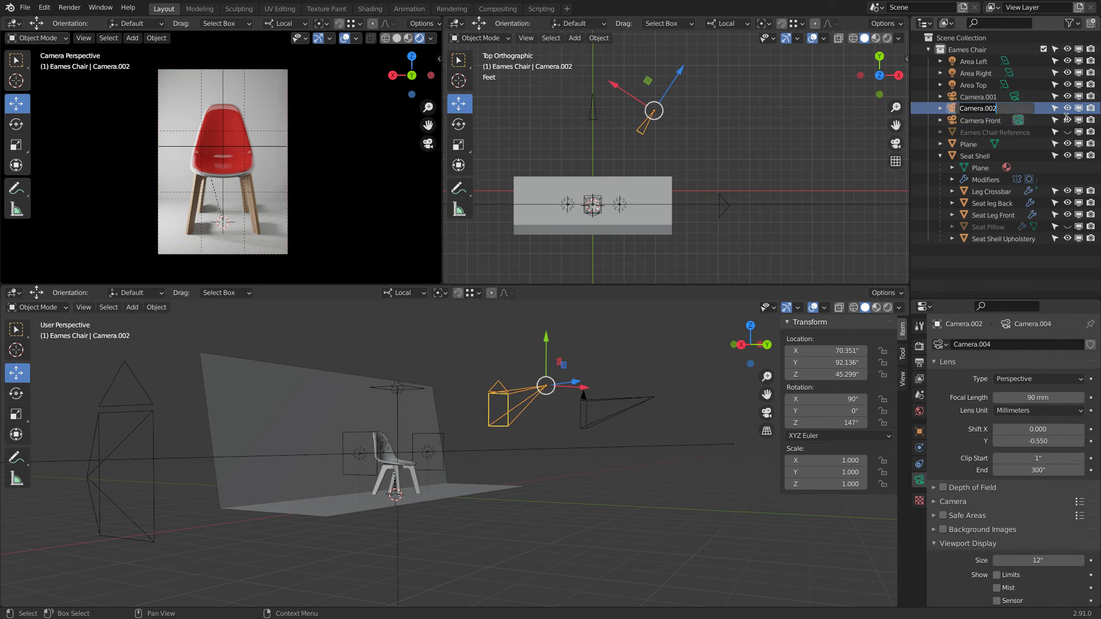
key(End)
key(BackSpace)
key(BackSpace)
key(BackSpace)
key(BackSpace)
text(Corberner)
key(Return)
Step: Rename Camera.001 to Camera Ortho Side
double_click(1018, 98)
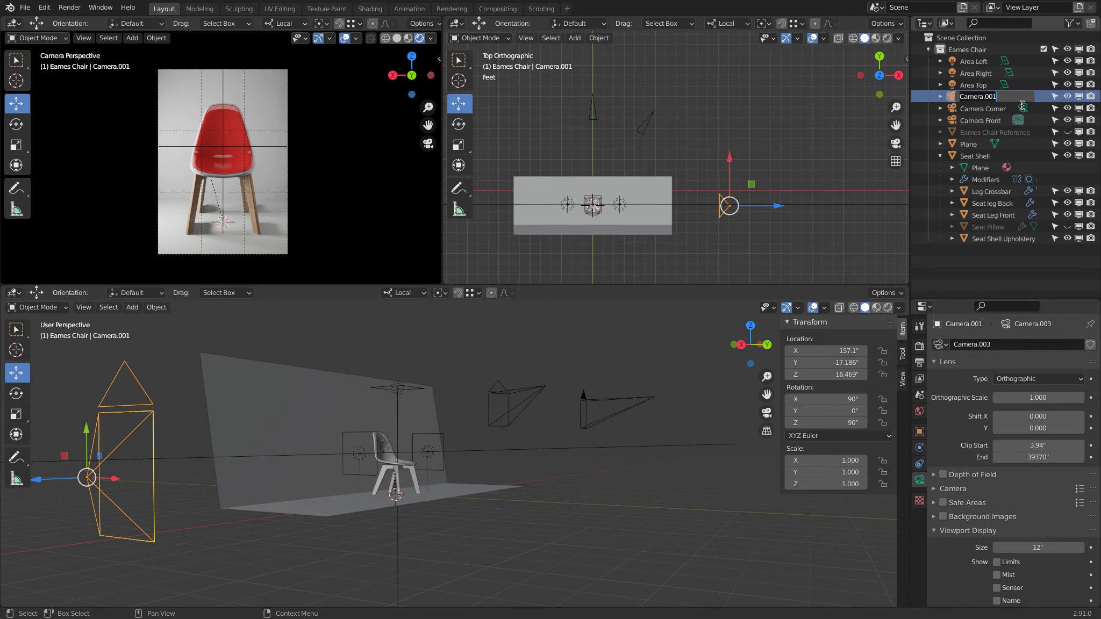
key(End)
text(ho Side)
key(Return)
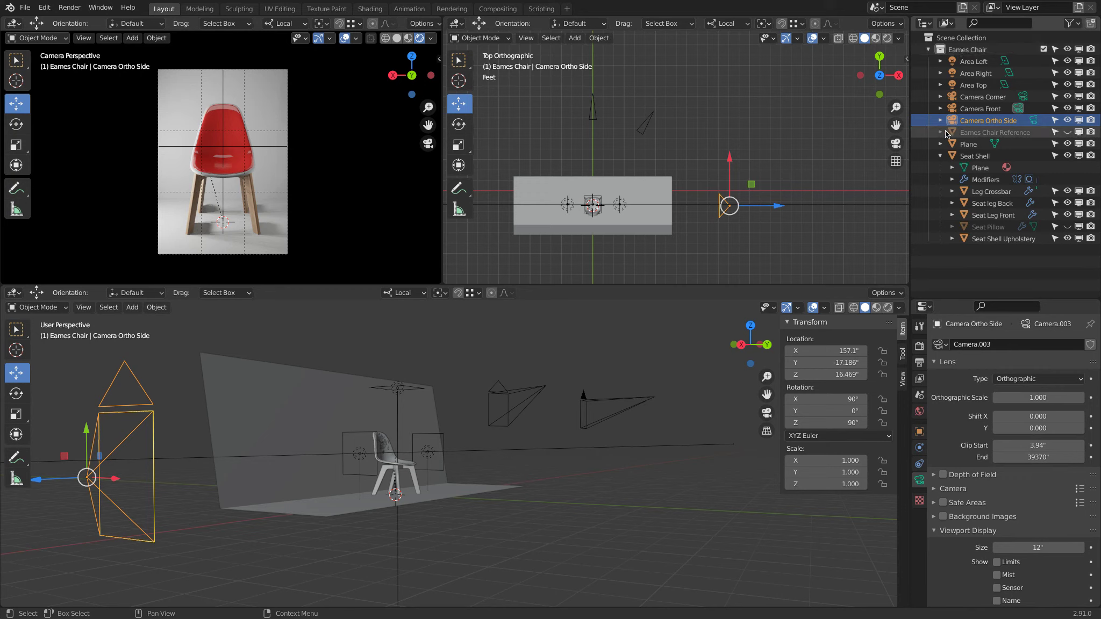
Step: Create a new collection in the Outliner named Lights Camera
click(940, 156)
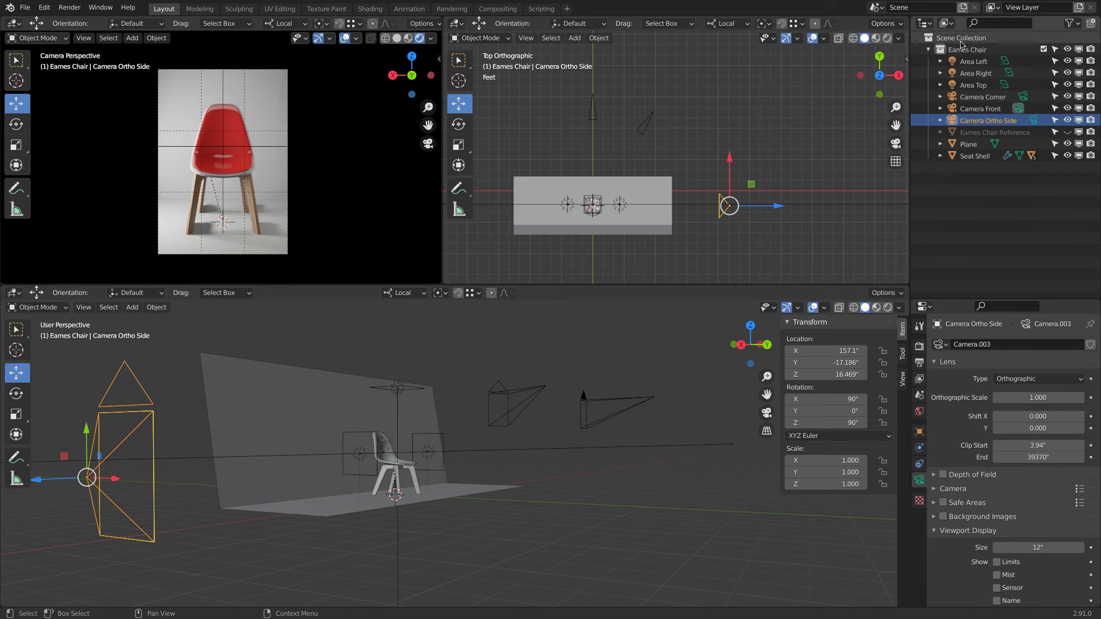
right_click(948, 208)
click(952, 201)
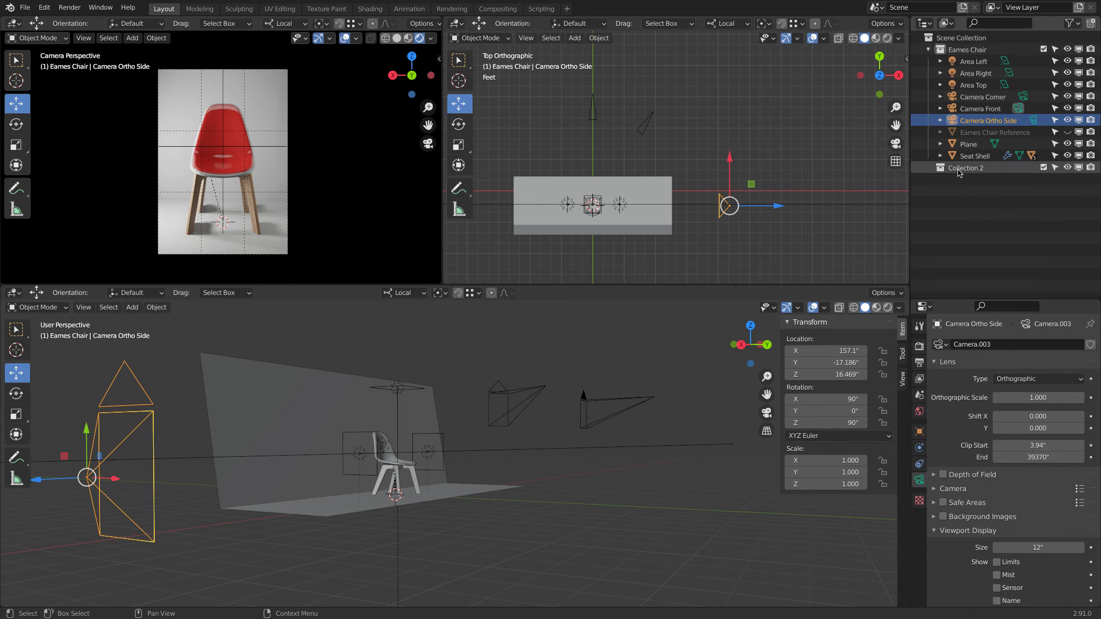
double_click(965, 168)
text(Li)
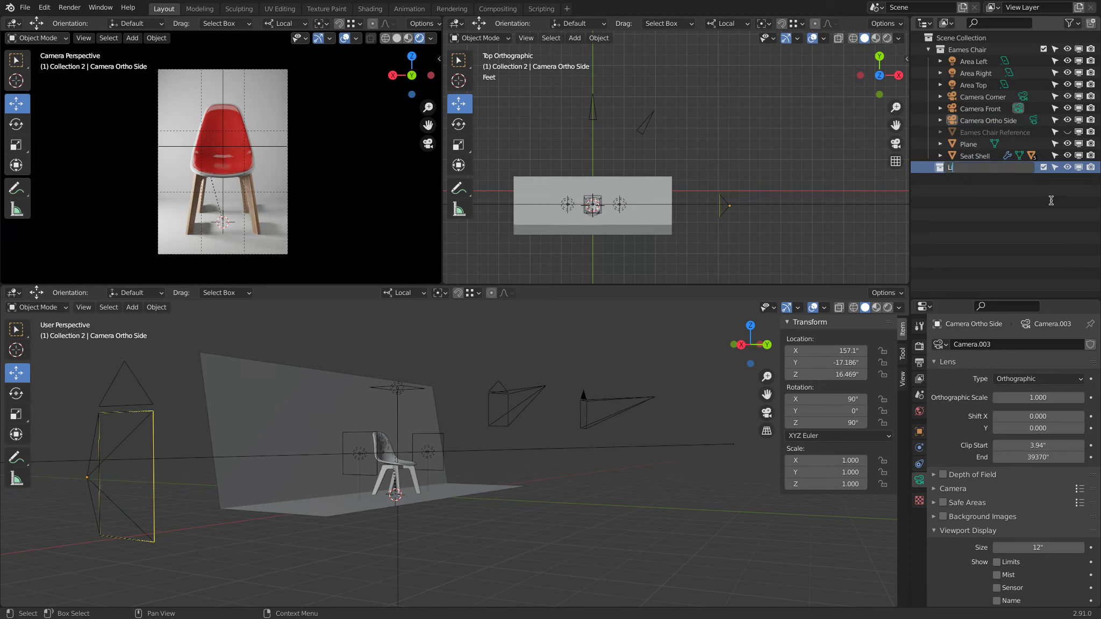
text(ghts Camera)
key(Return)
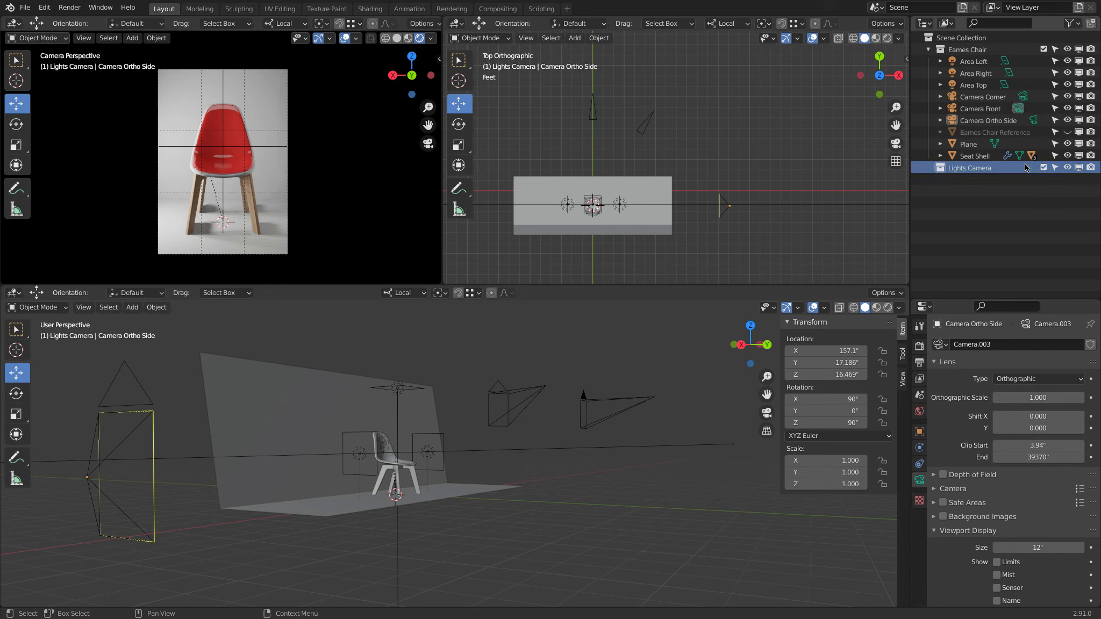
Step: Move the three area lights, three cameras and the Plane into Lights Camera
click(973, 61)
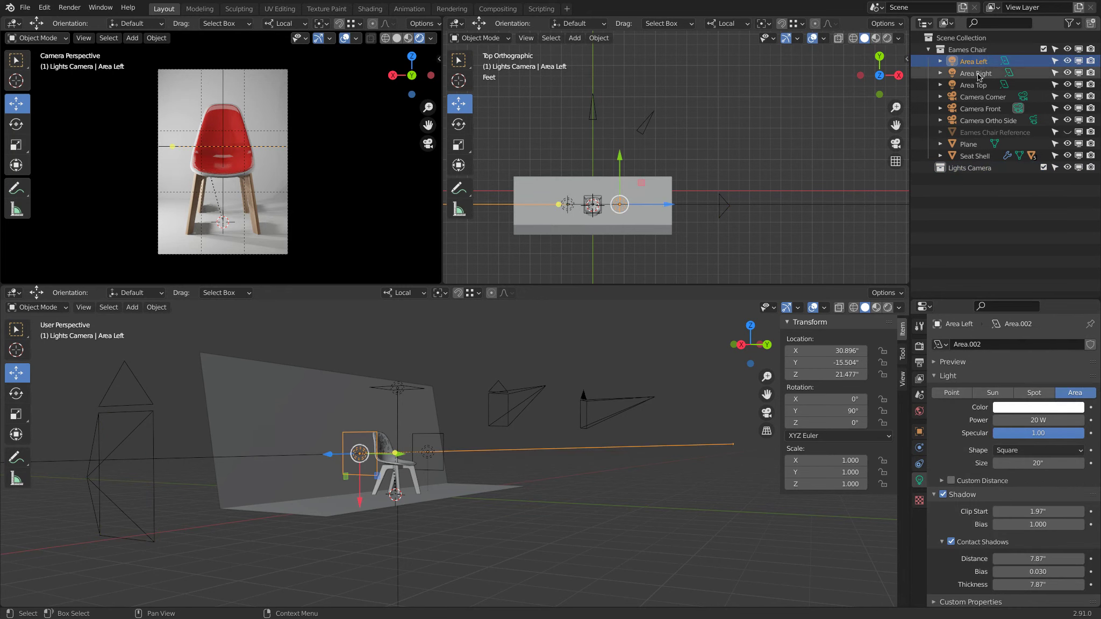
shift+click(979, 120)
drag(974, 124, 970, 167)
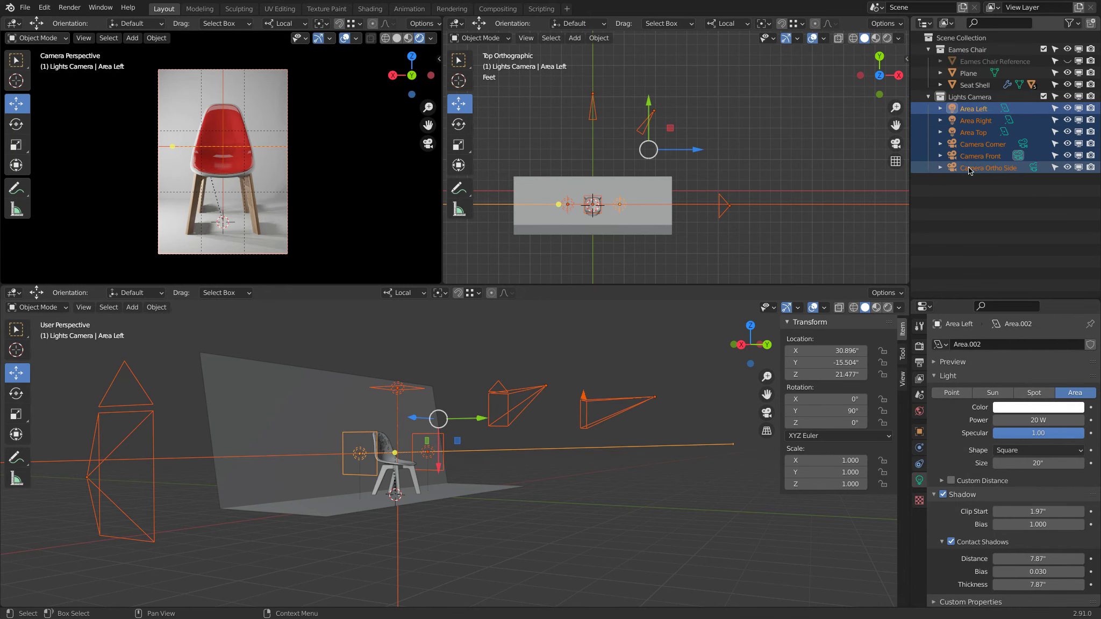
click(969, 73)
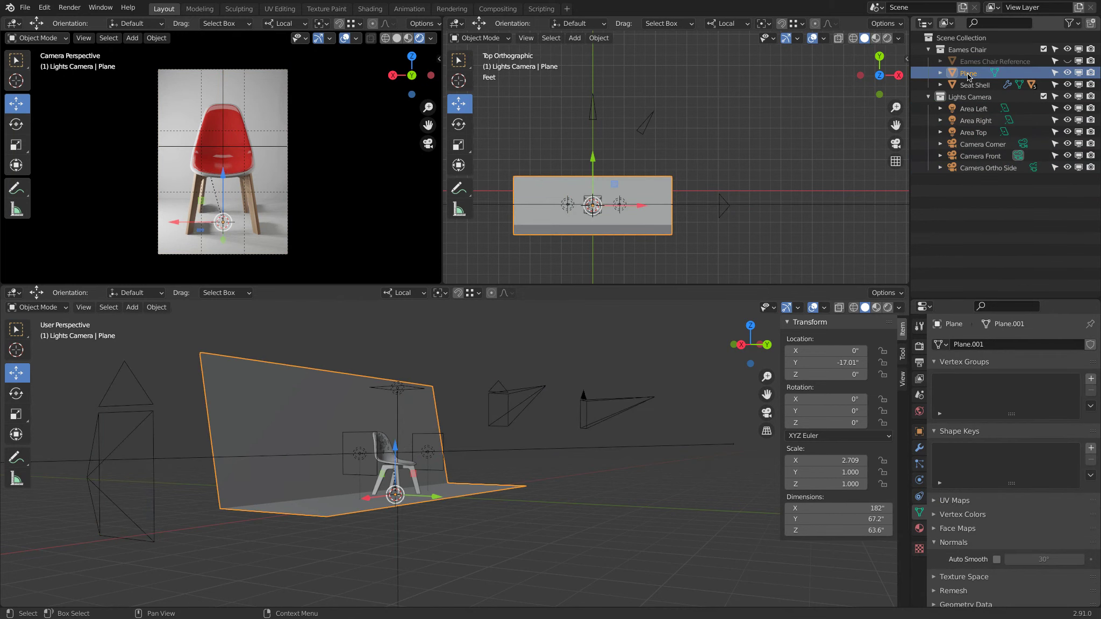
drag(967, 75, 985, 96)
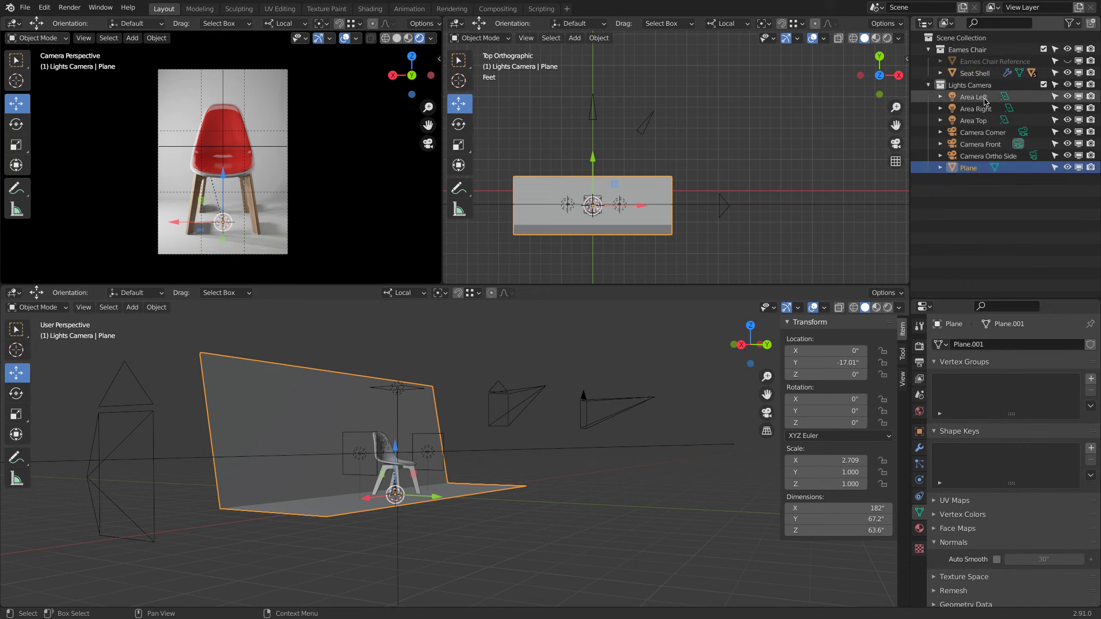
Step: Rename the Plane object to Backdrop
double_click(969, 168)
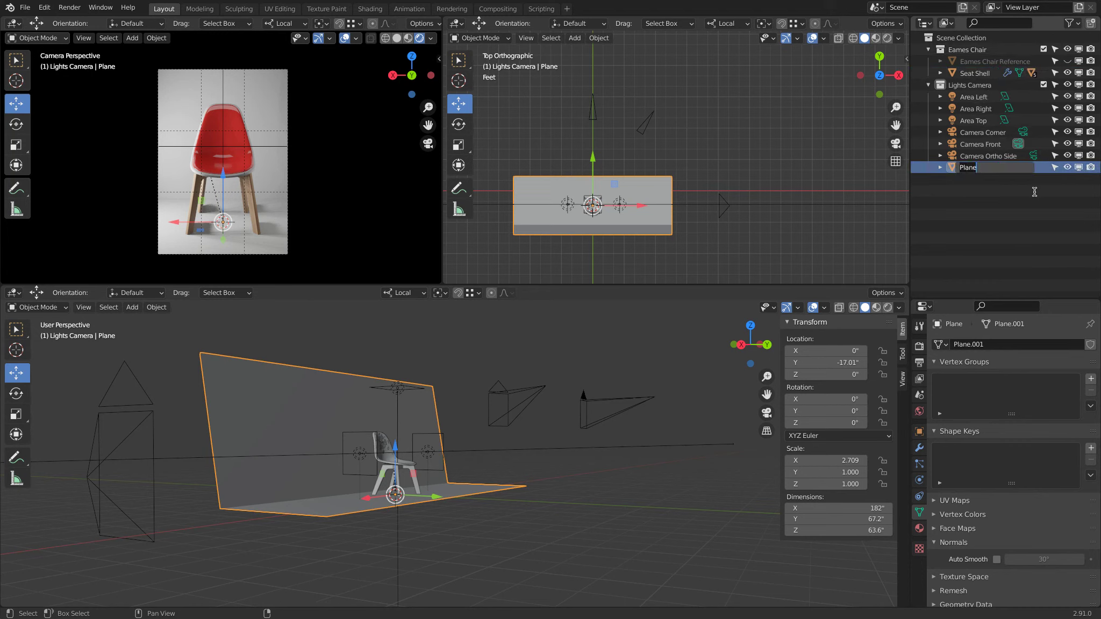
text(Backdrop)
key(Return)
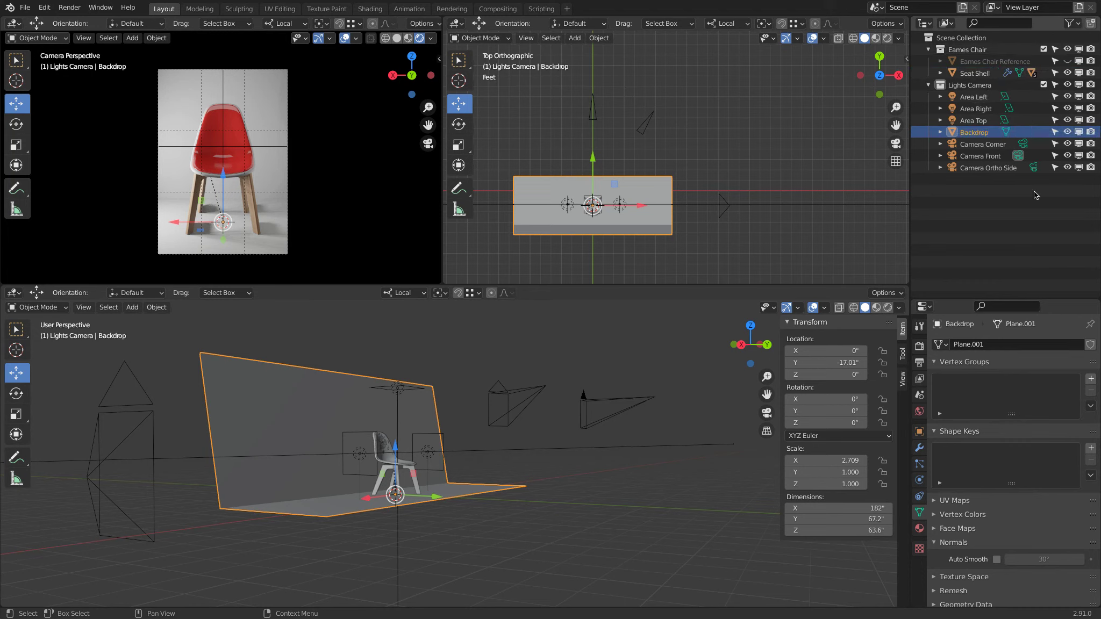
Step: Toggle the Lights Camera collection's exclusion, leaving it included, and save PC Table Chair.blend
click(1044, 85)
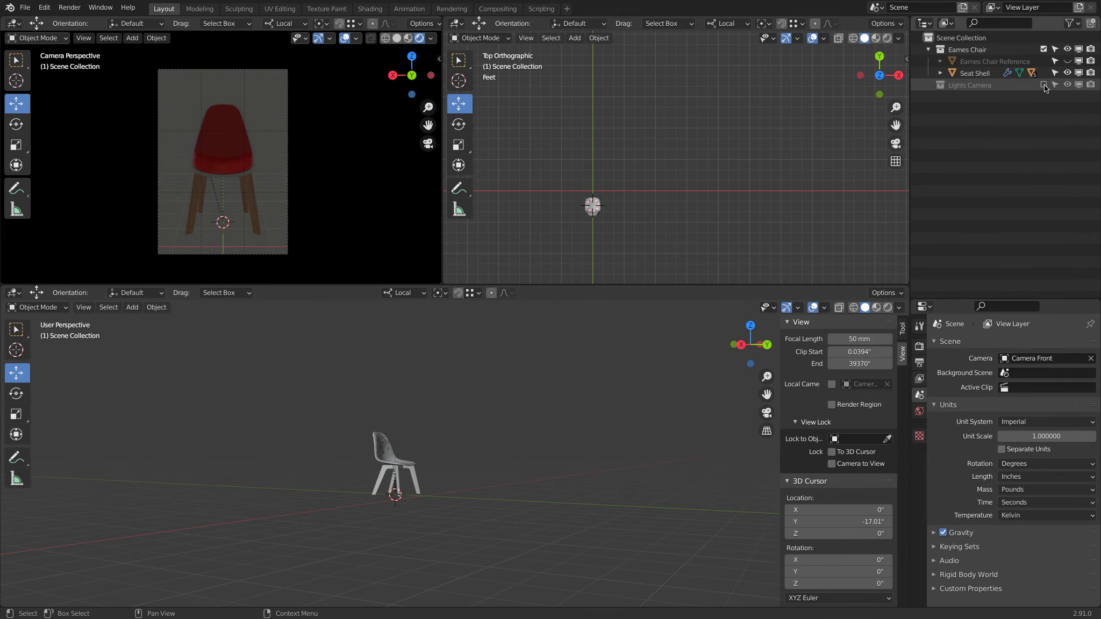
click(1044, 84)
click(1043, 85)
click(1044, 85)
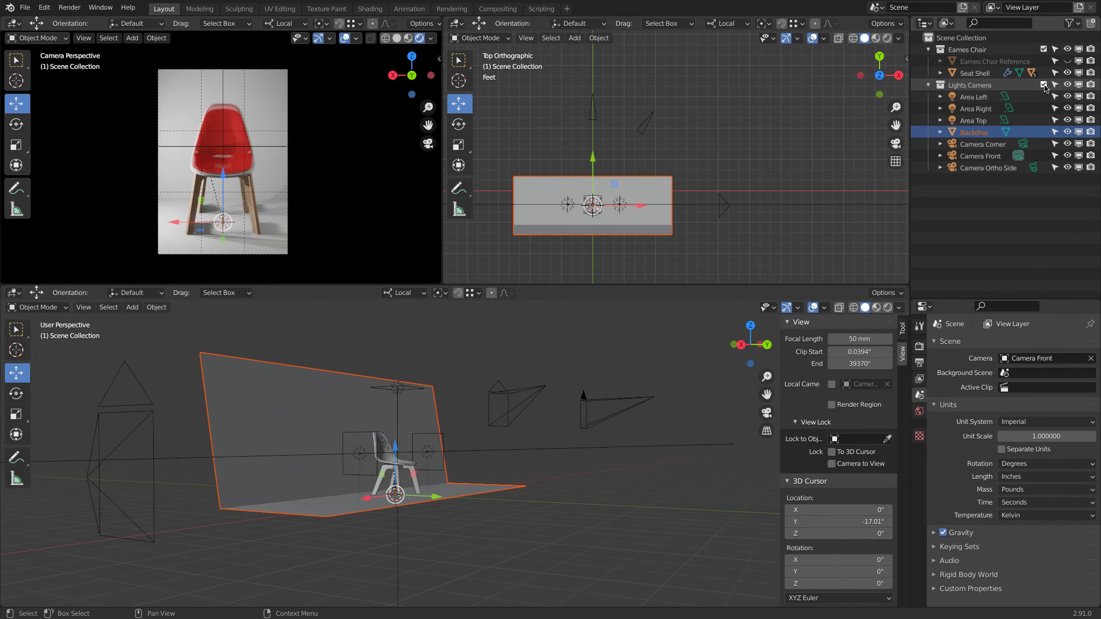
key(ctrl+s)
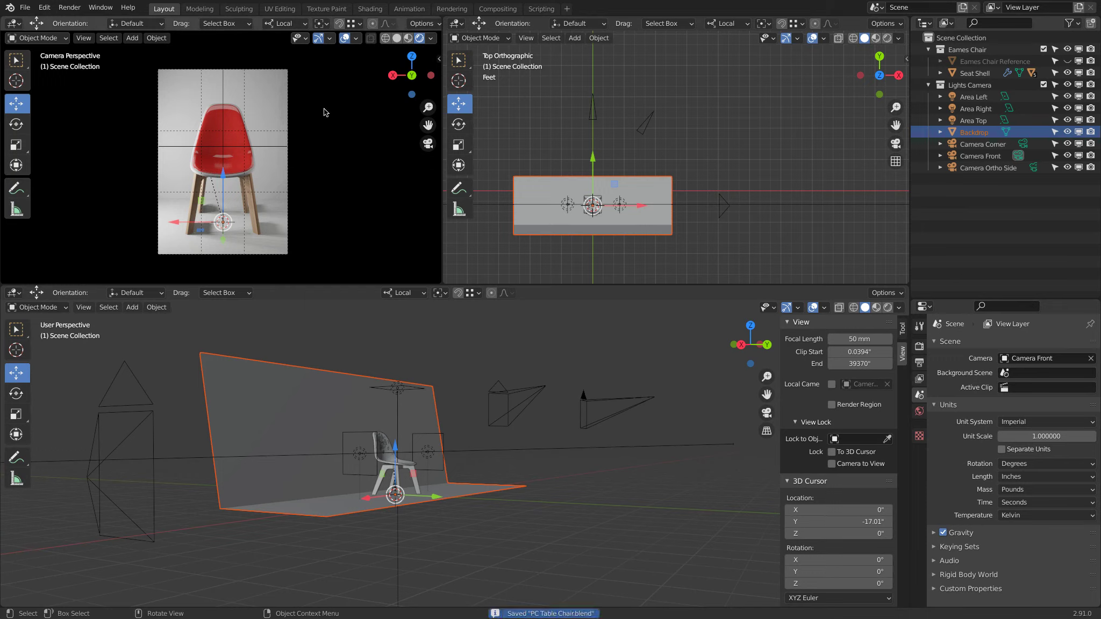